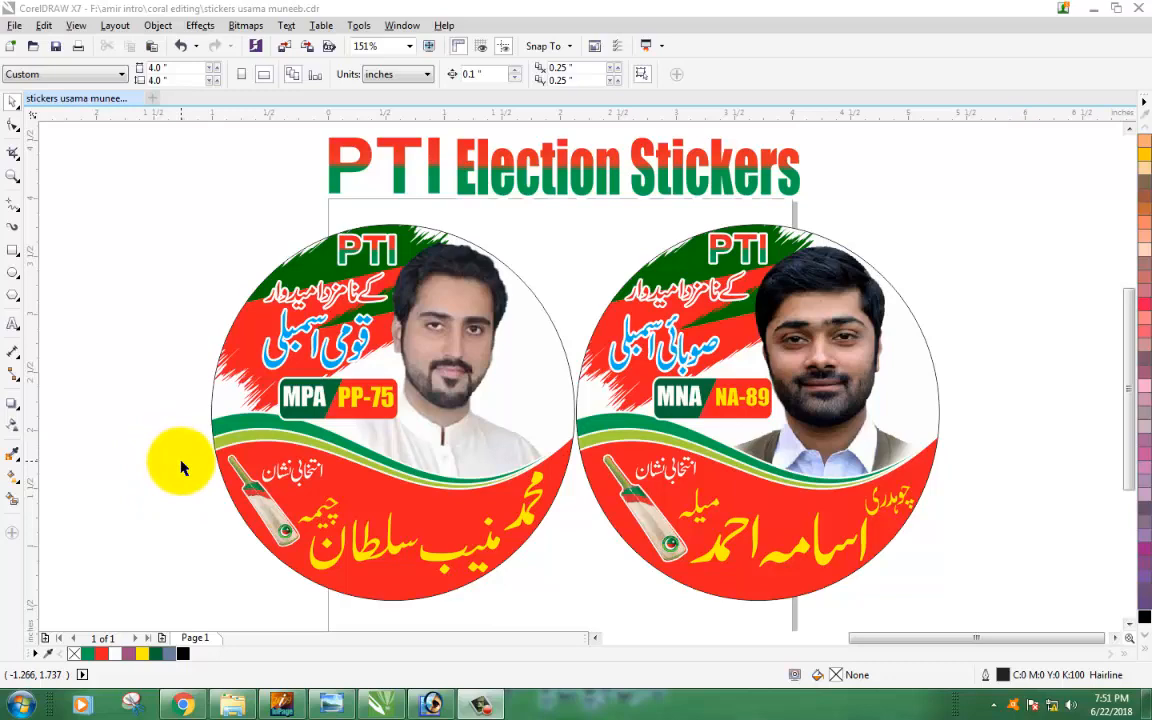
- Switch to Chrome to view the Amir Academy YouTube channel and Facebook page, and return to CorelDRAW
click(182, 705)
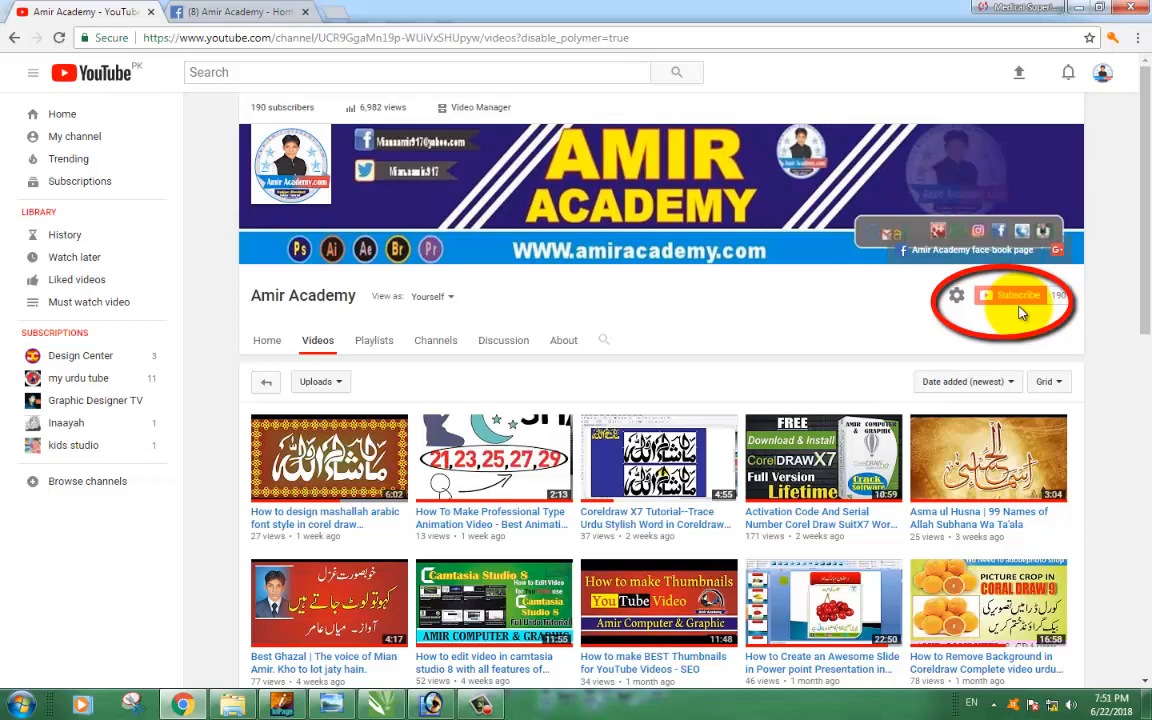
click(238, 12)
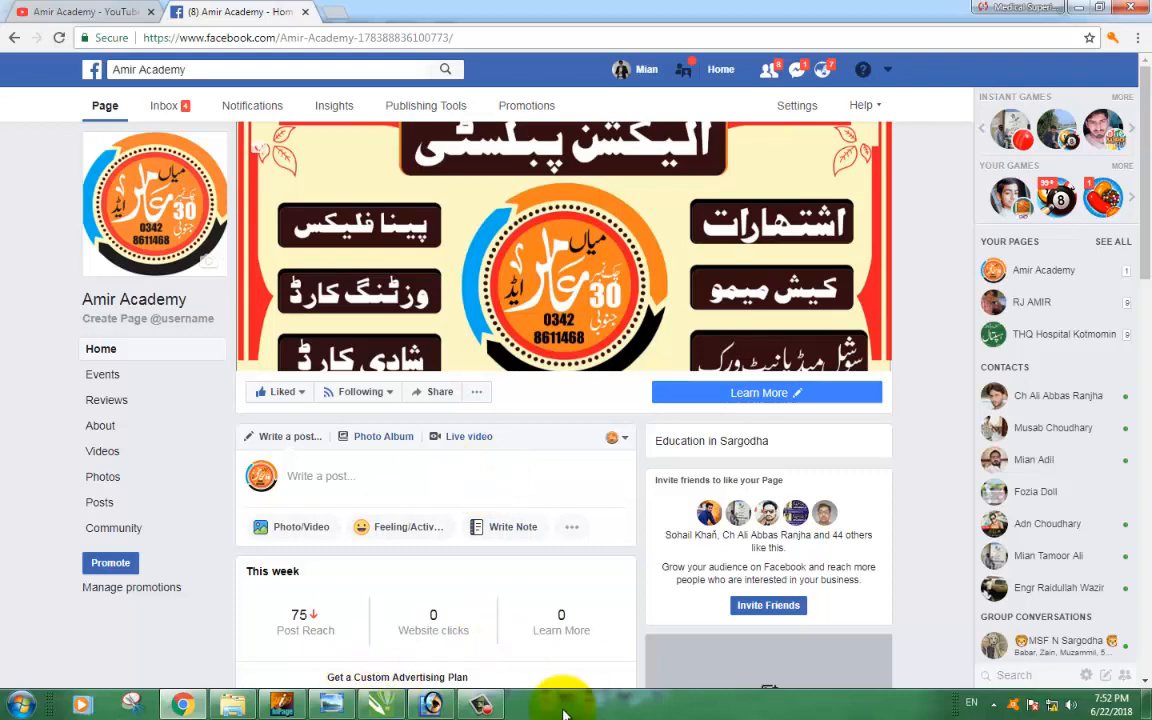
click(403, 712)
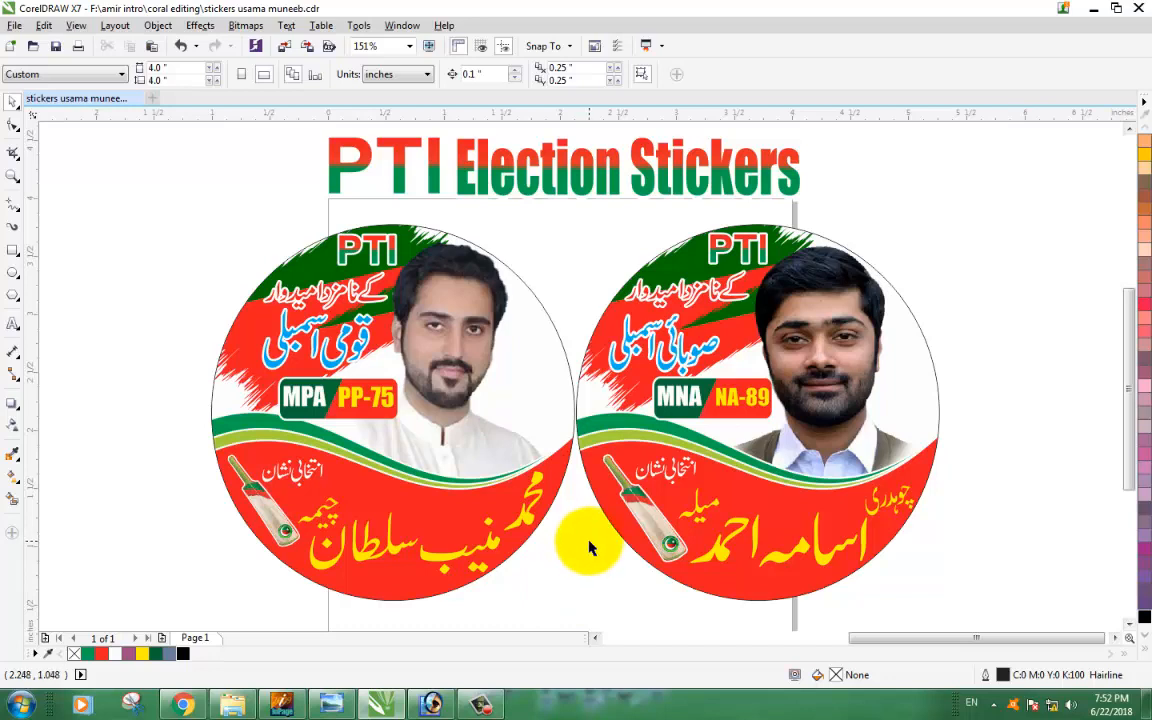
- Move the two finished round stickers together off the page to the empty area on its right
scroll(581, 330, down, 2)
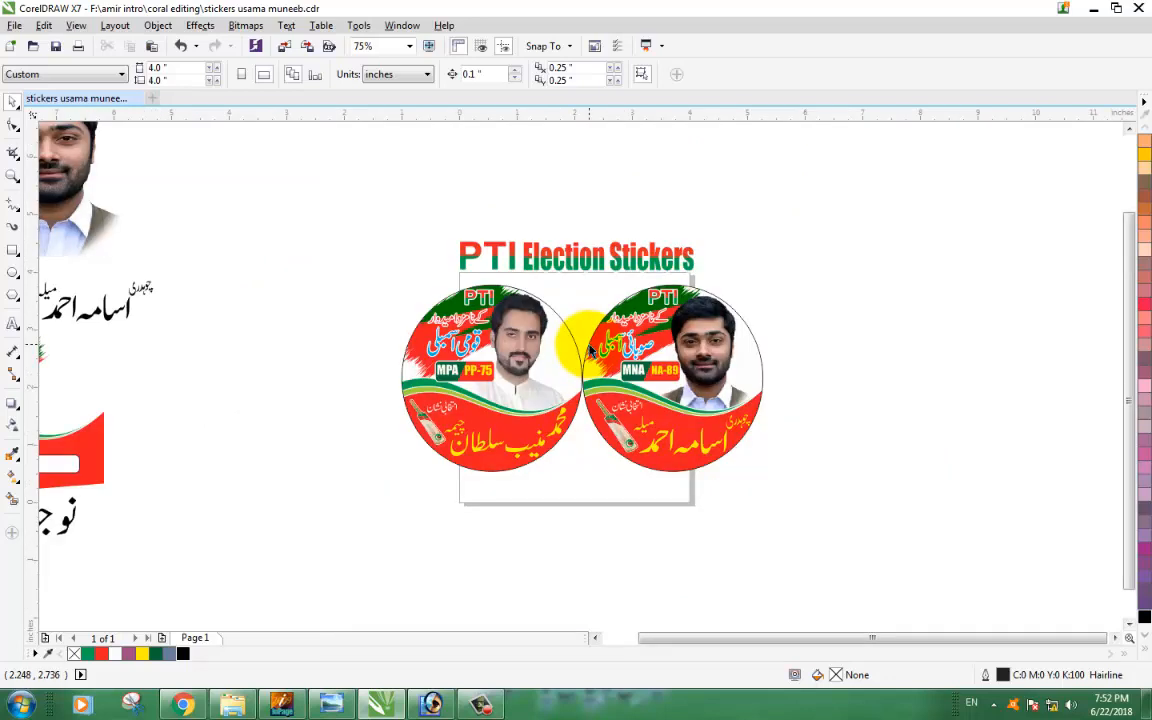
click(257, 338)
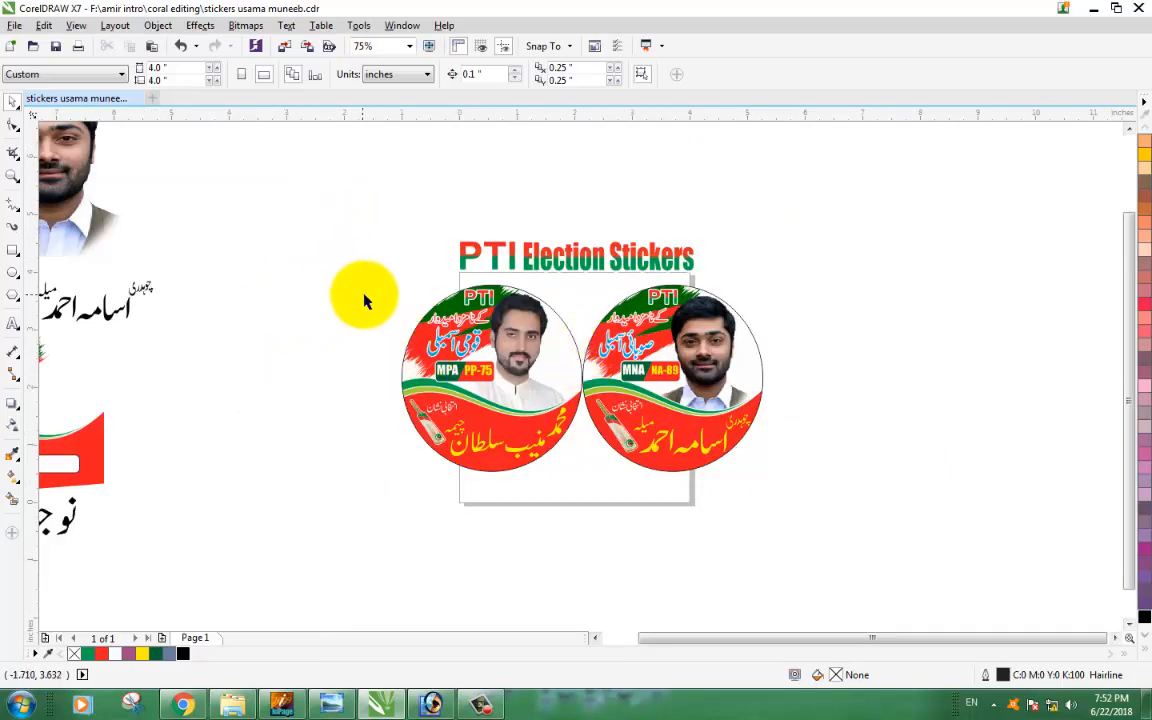
drag(352, 278, 787, 505)
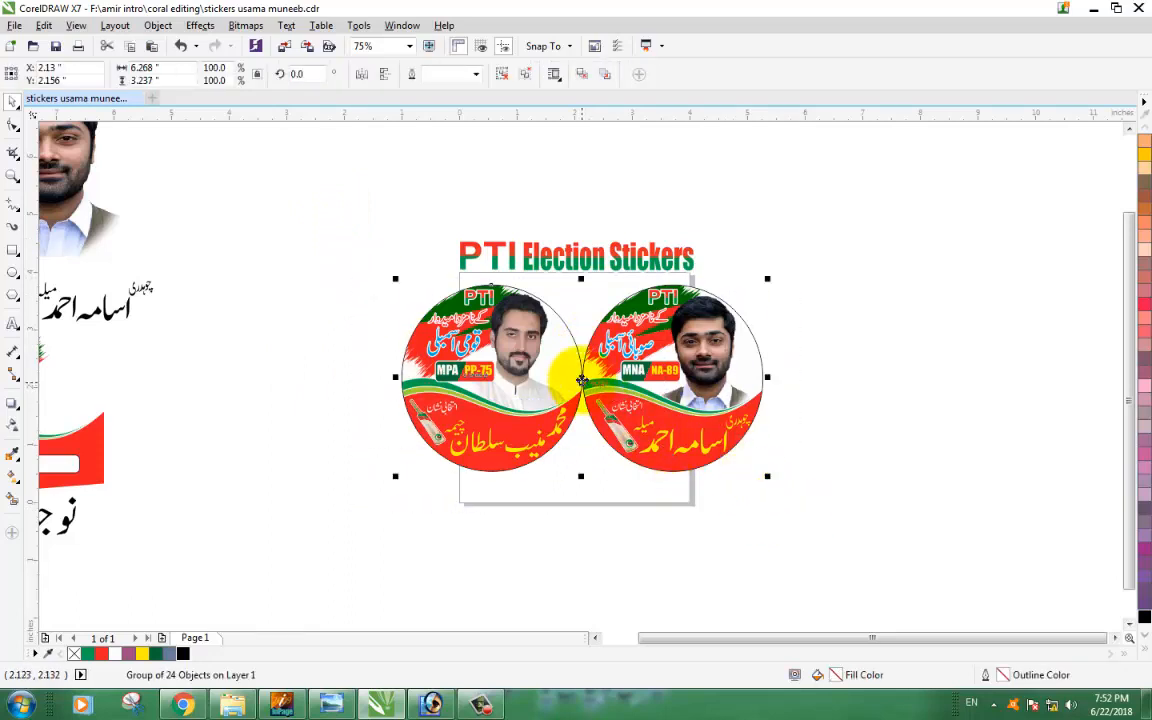
drag(583, 378, 926, 267)
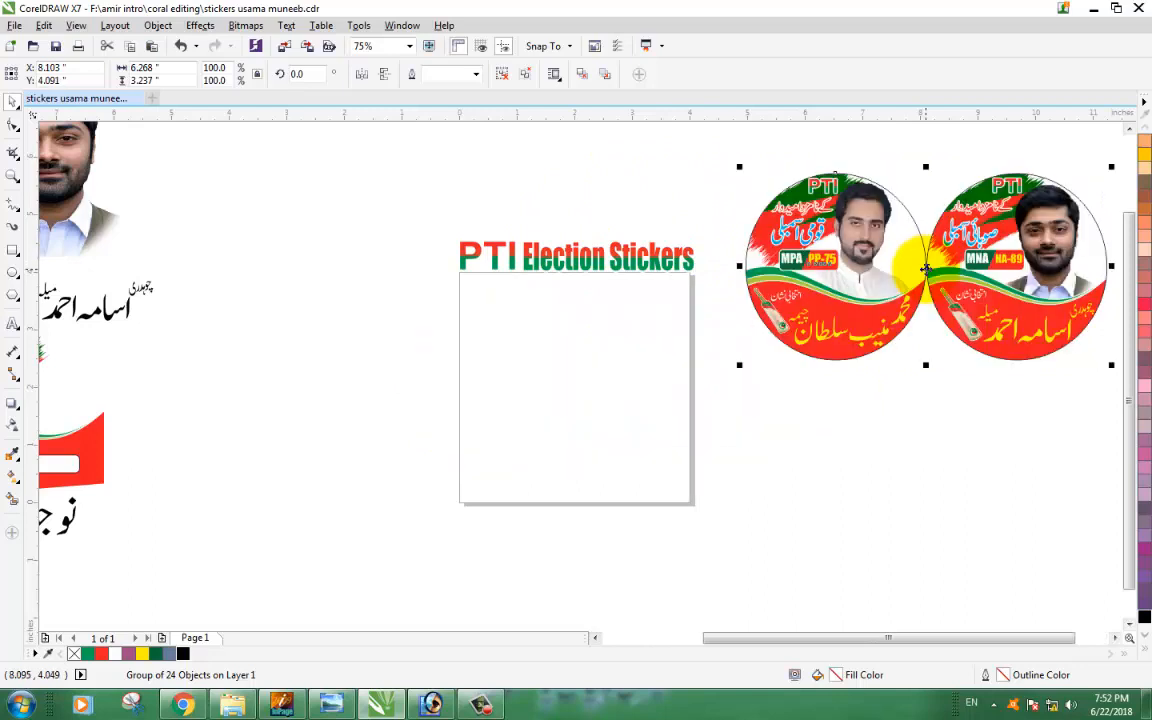
click(766, 406)
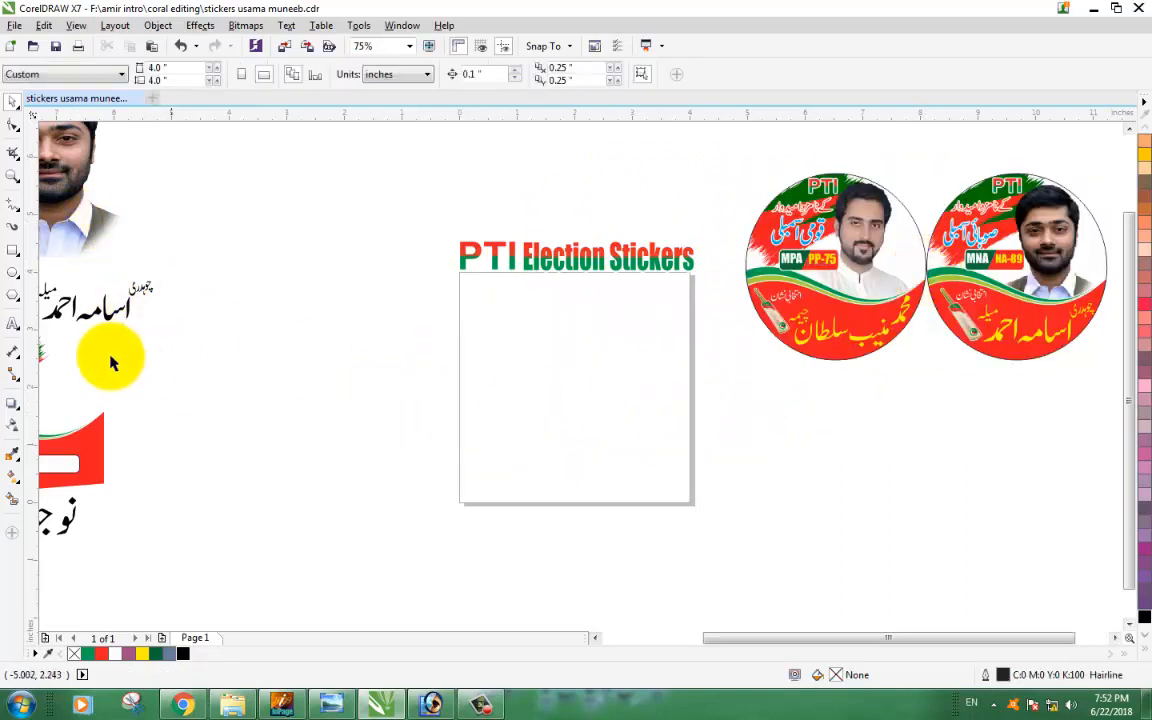
- Draw a circle with the Ellipse tool, set its size to 3 inches and place it within the page
click(14, 276)
drag(442, 386, 565, 506)
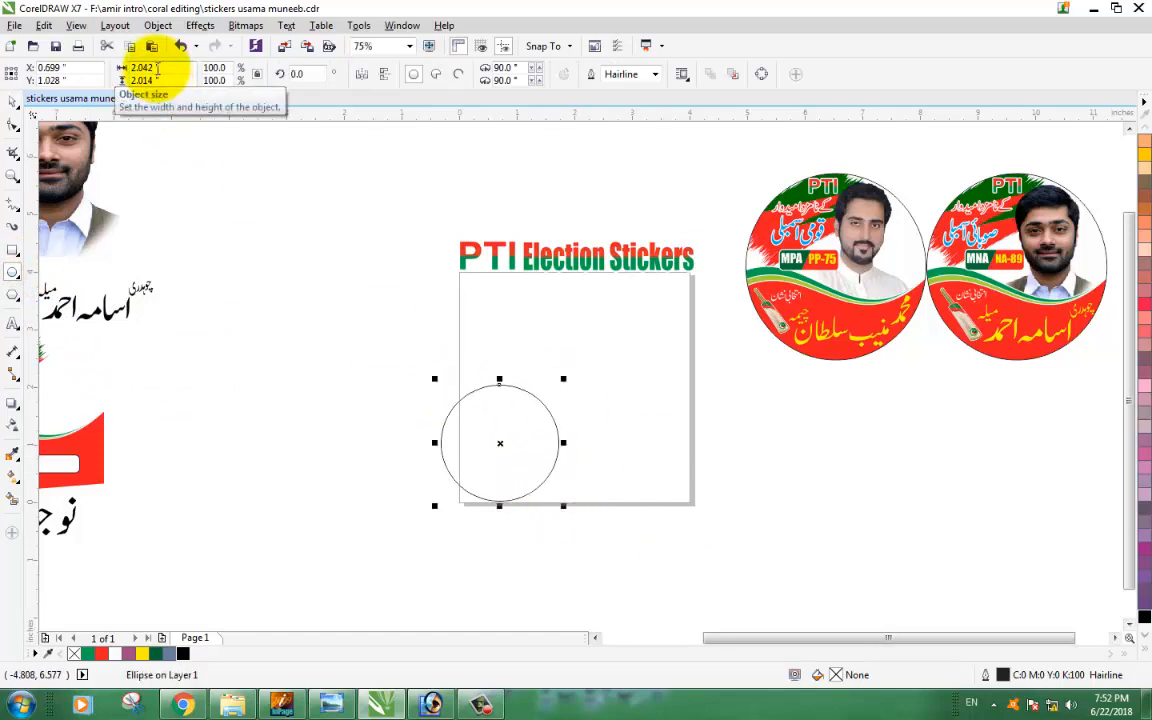
drag(154, 68, 125, 80)
text(3)
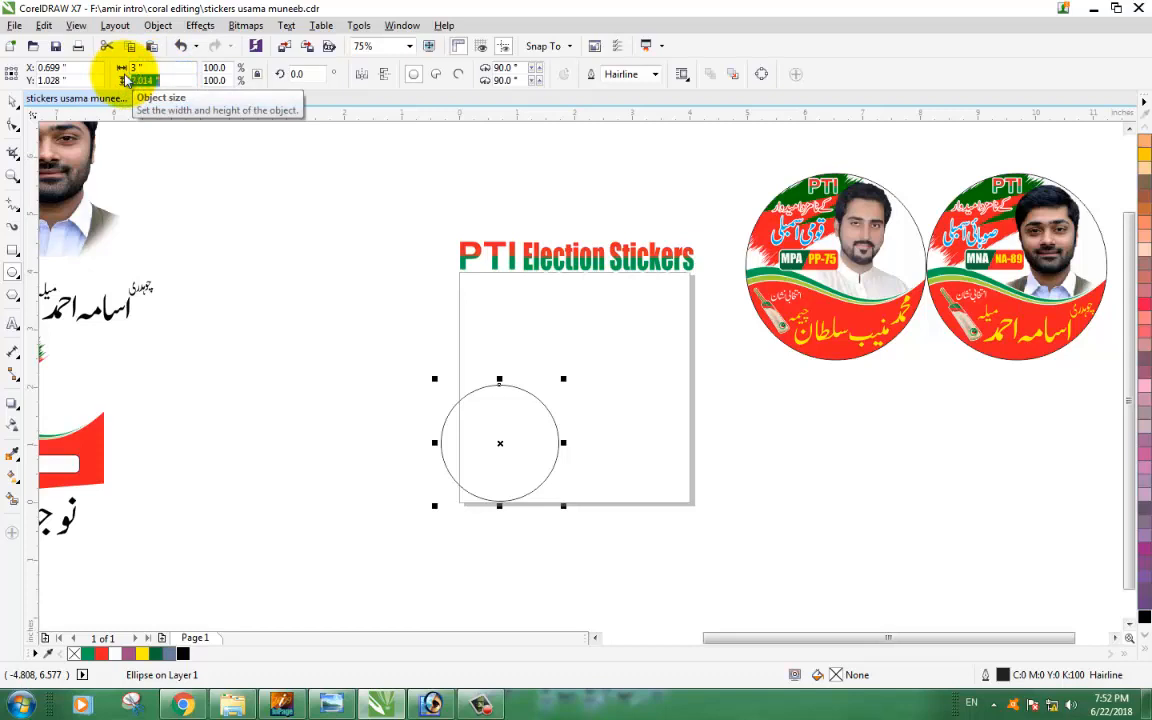
key(Return)
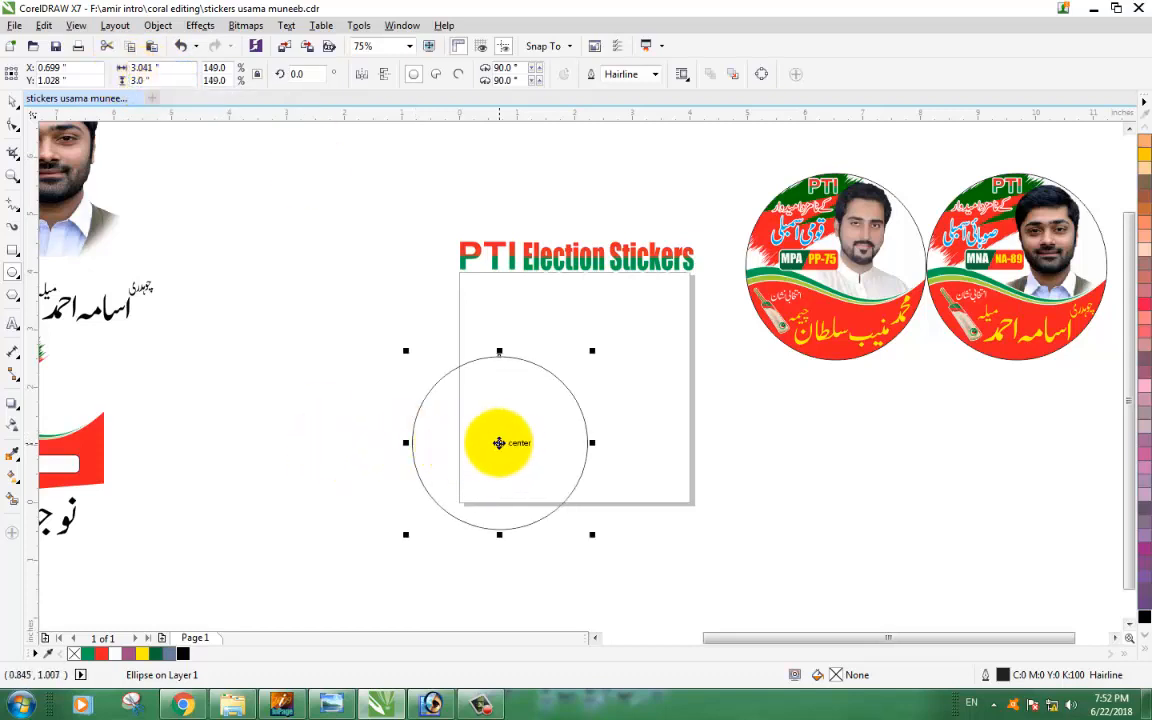
drag(500, 443, 556, 392)
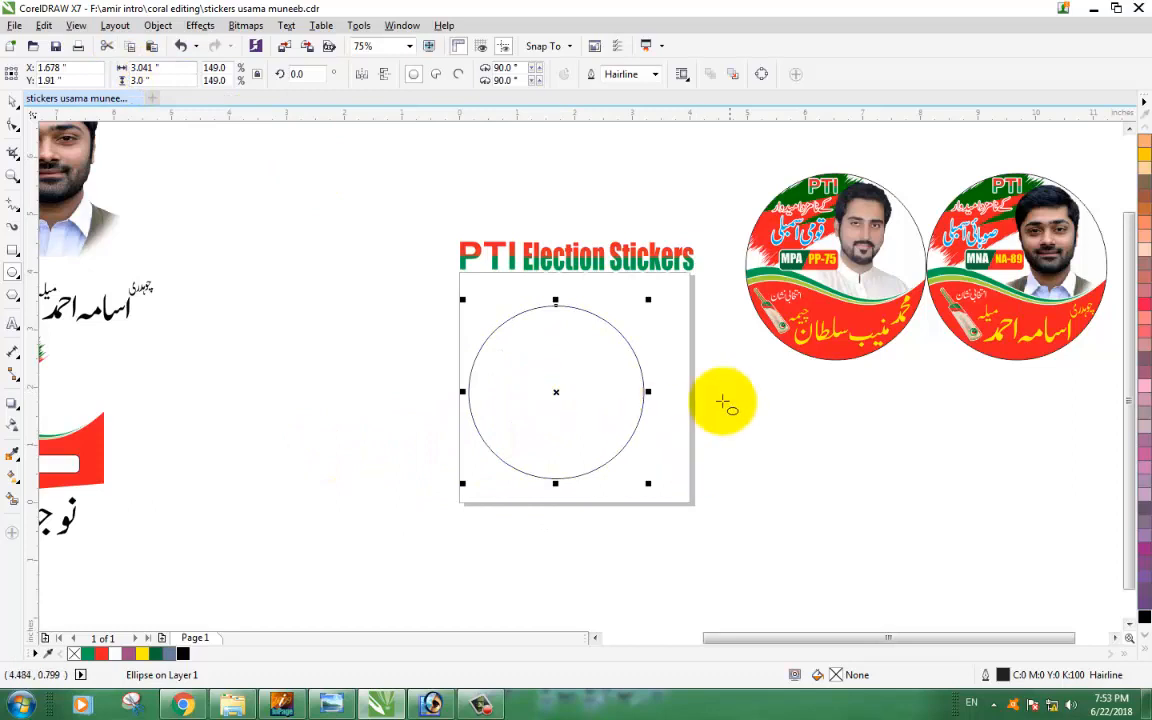
- Move the red wave banner and the green-and-red brush stroke beside the page, with the stroke above the banner
click(595, 640)
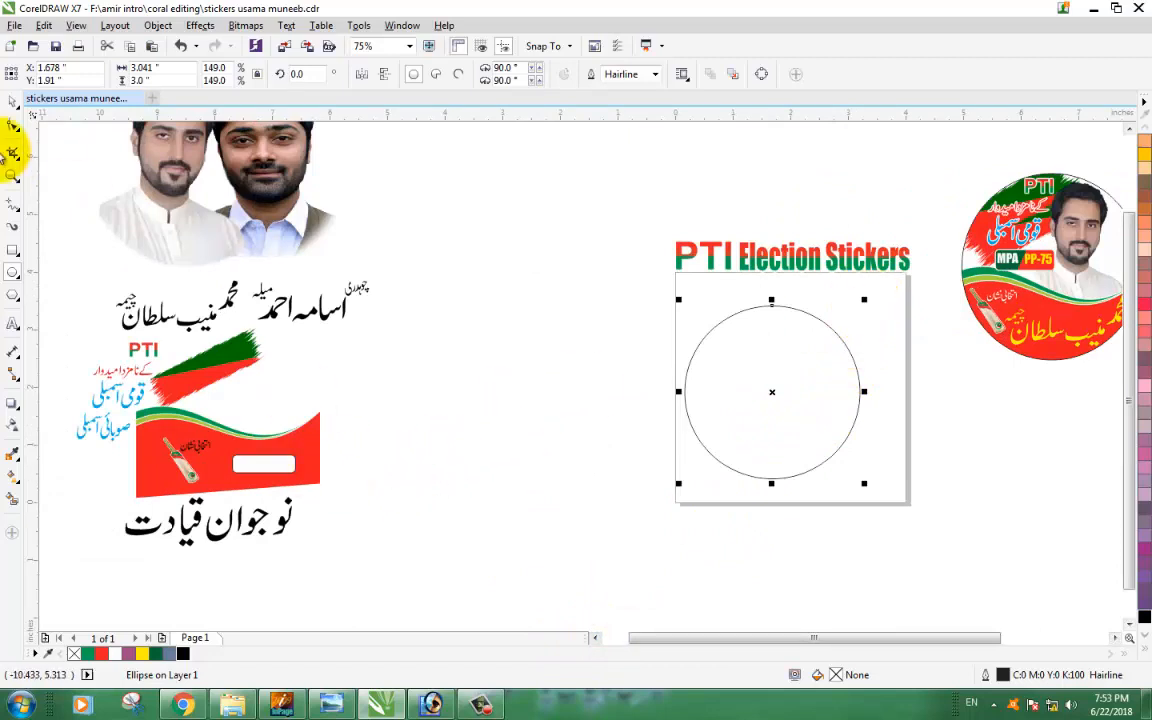
click(12, 101)
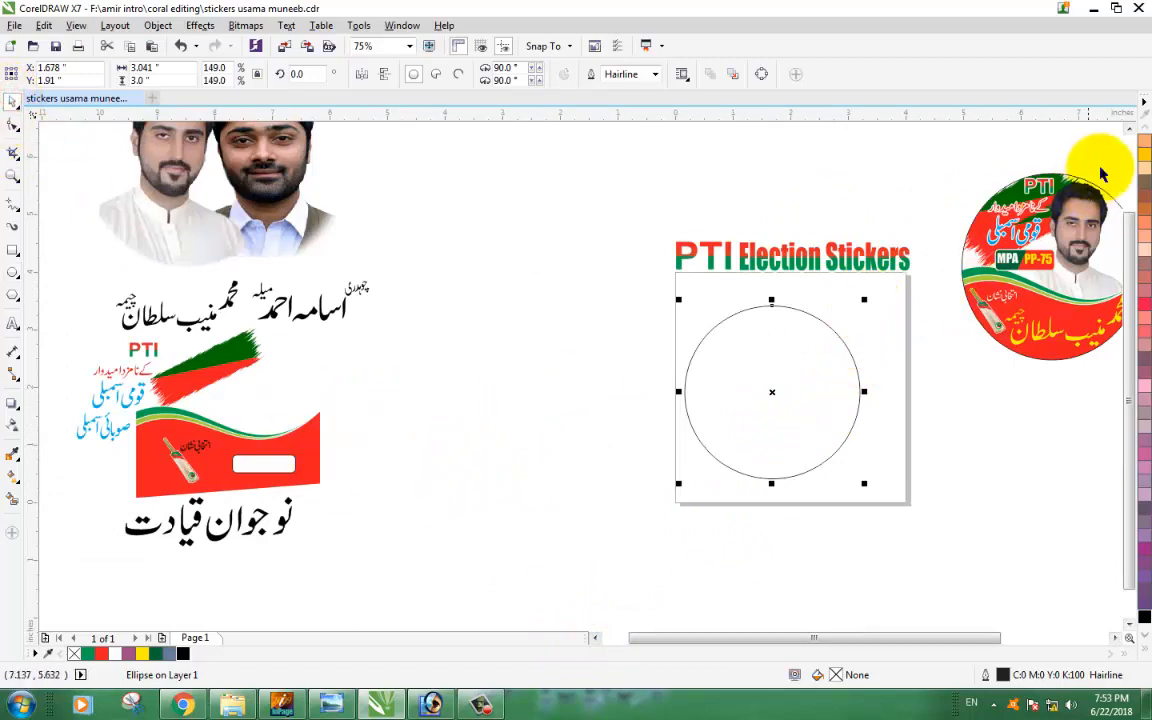
click(1129, 128)
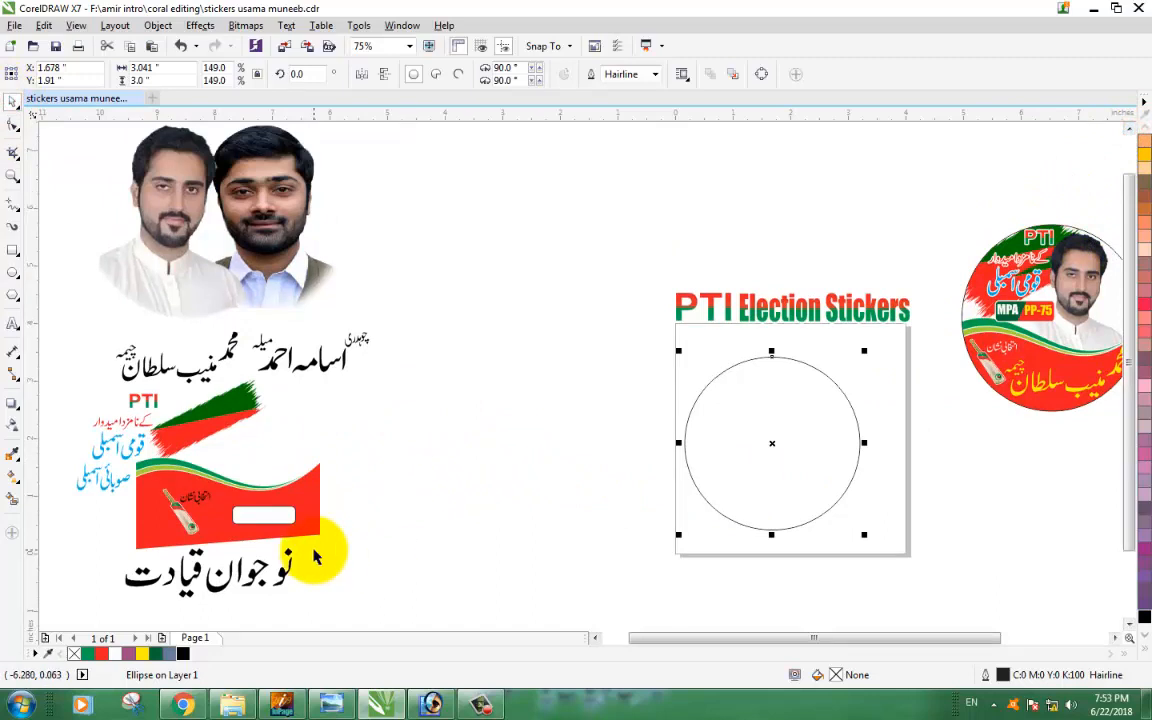
drag(318, 519, 659, 528)
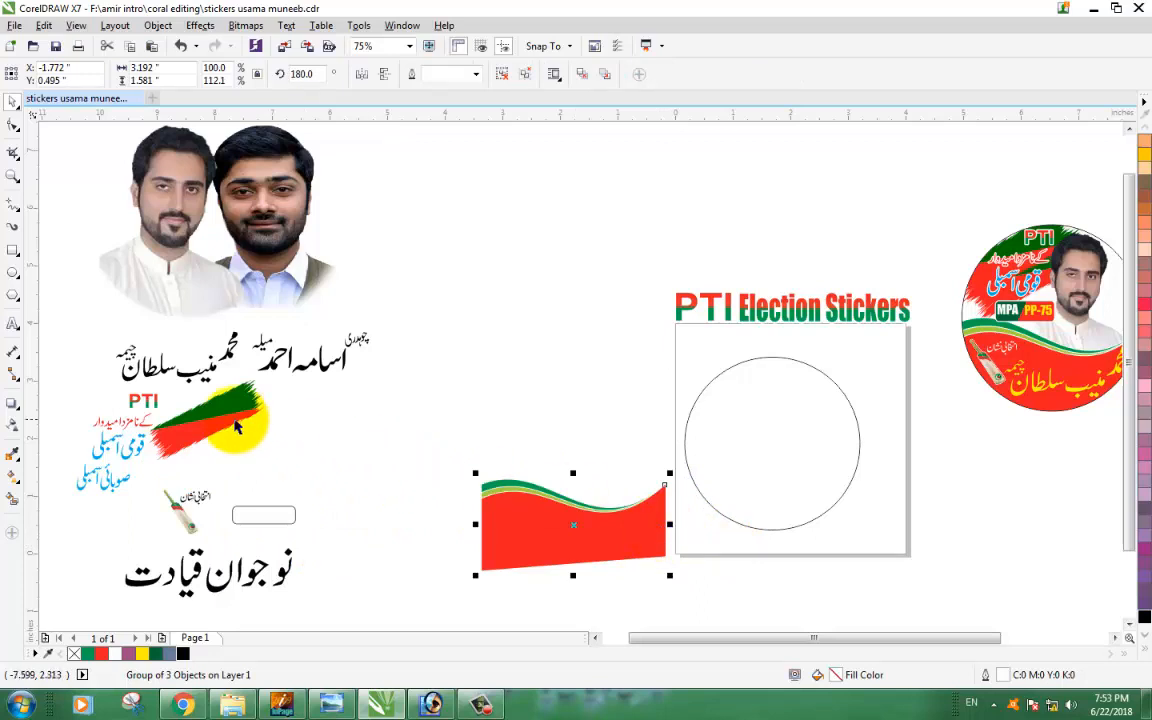
mouse_move(239, 424)
mouse_down()
mouse_move(571, 424)
mouse_move(583, 412)
mouse_up()
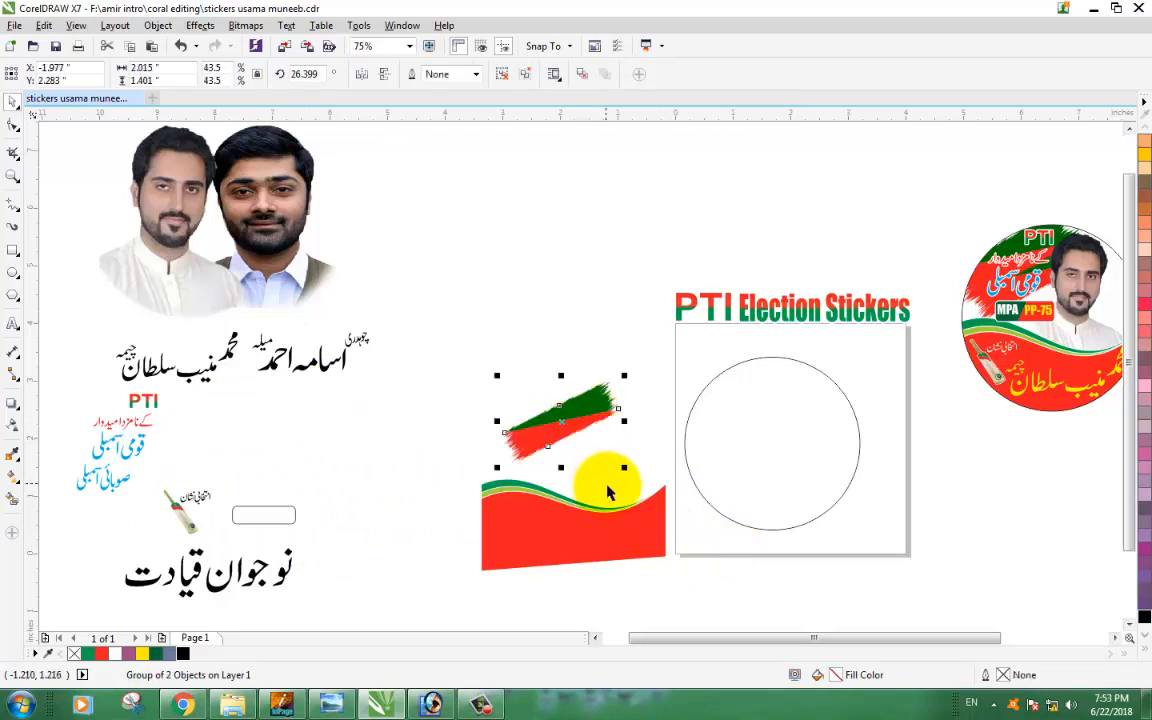
drag(995, 639, 1021, 640)
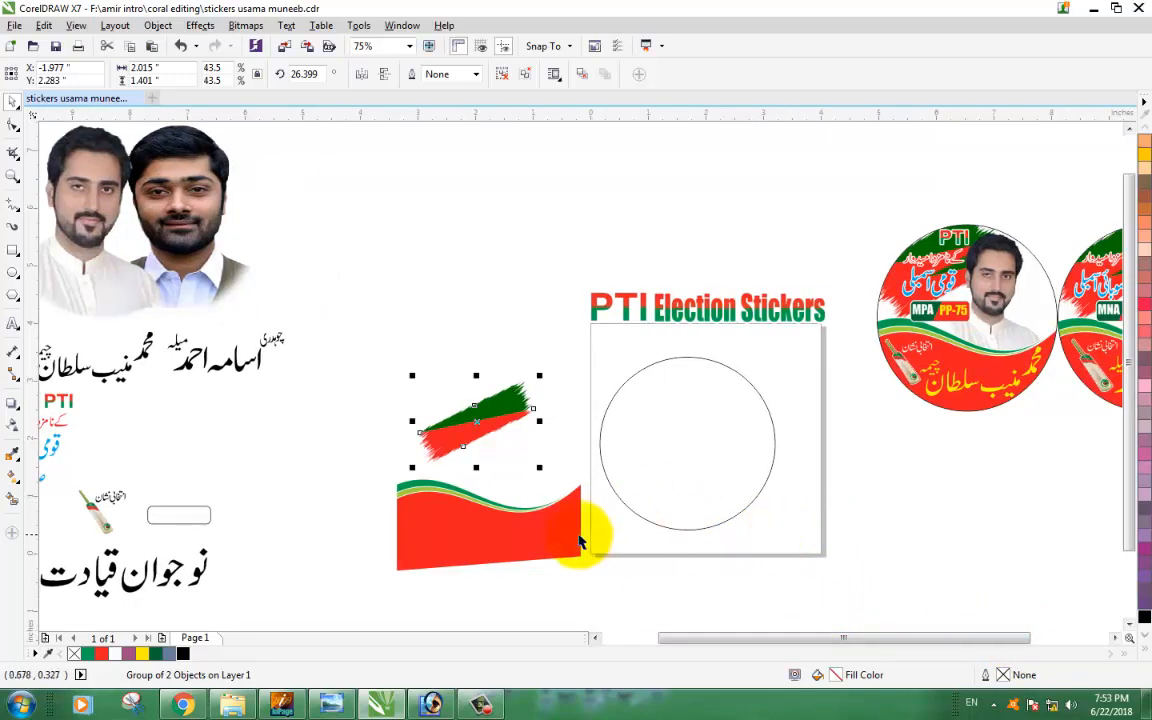
click(514, 535)
drag(515, 534, 470, 539)
drag(483, 437, 484, 402)
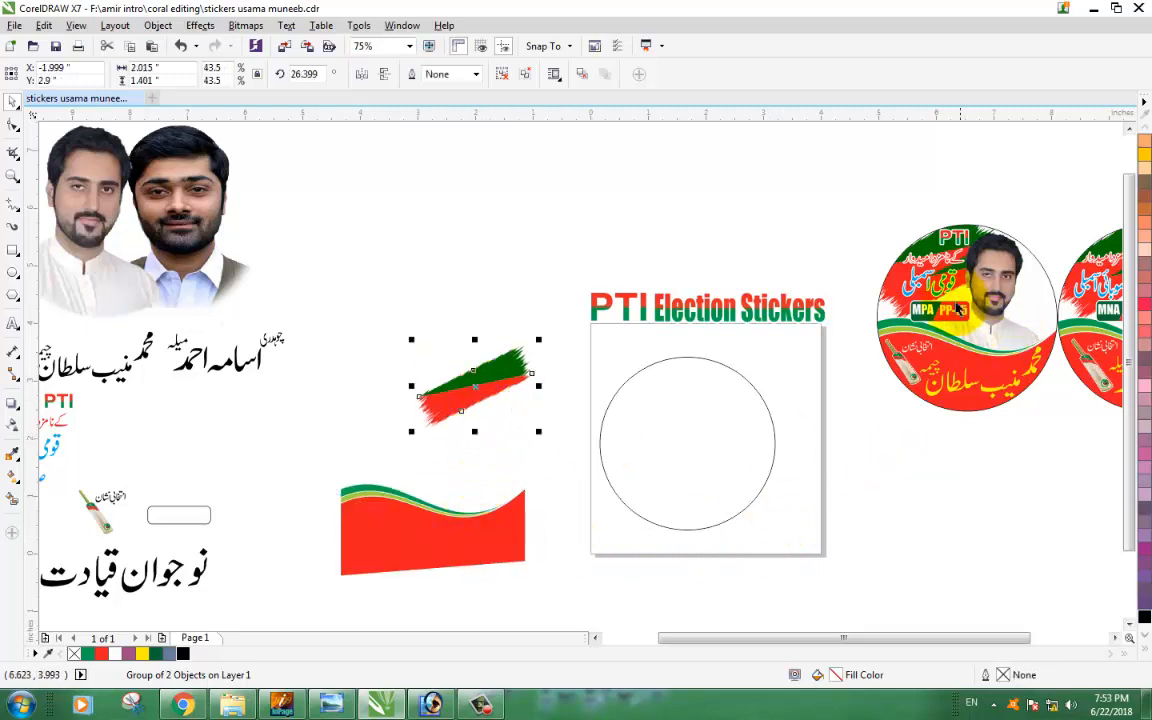
- Fill the circle on the page with white
click(702, 486)
click(702, 471)
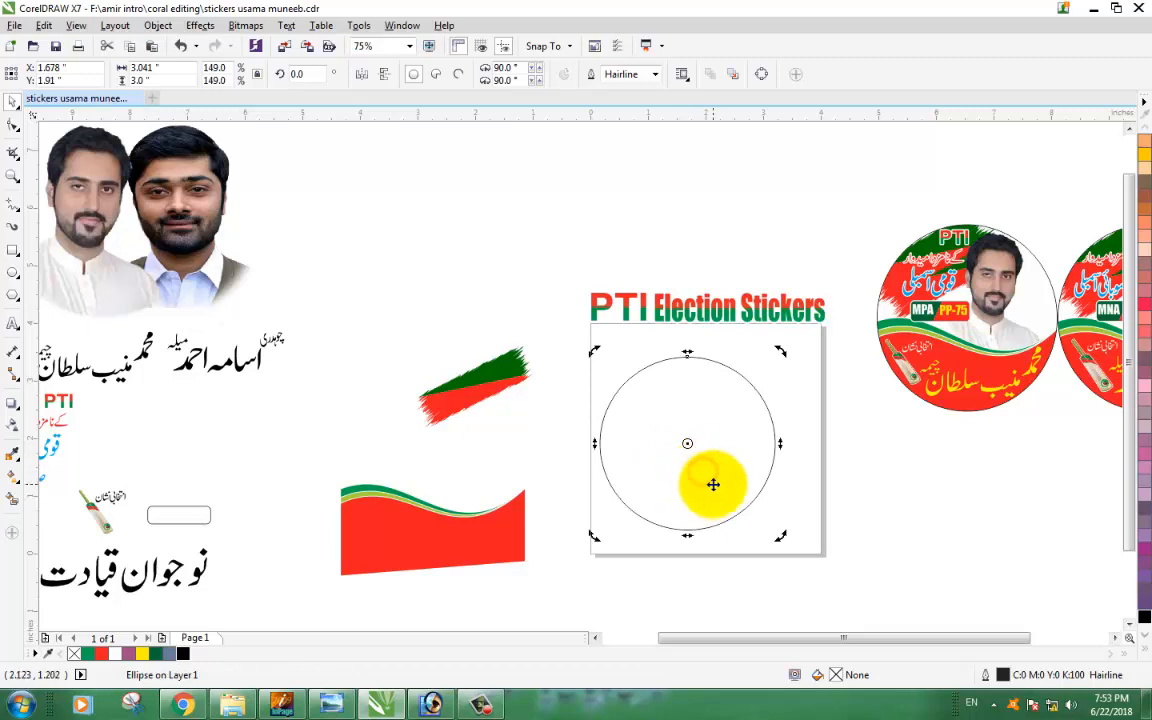
click(711, 485)
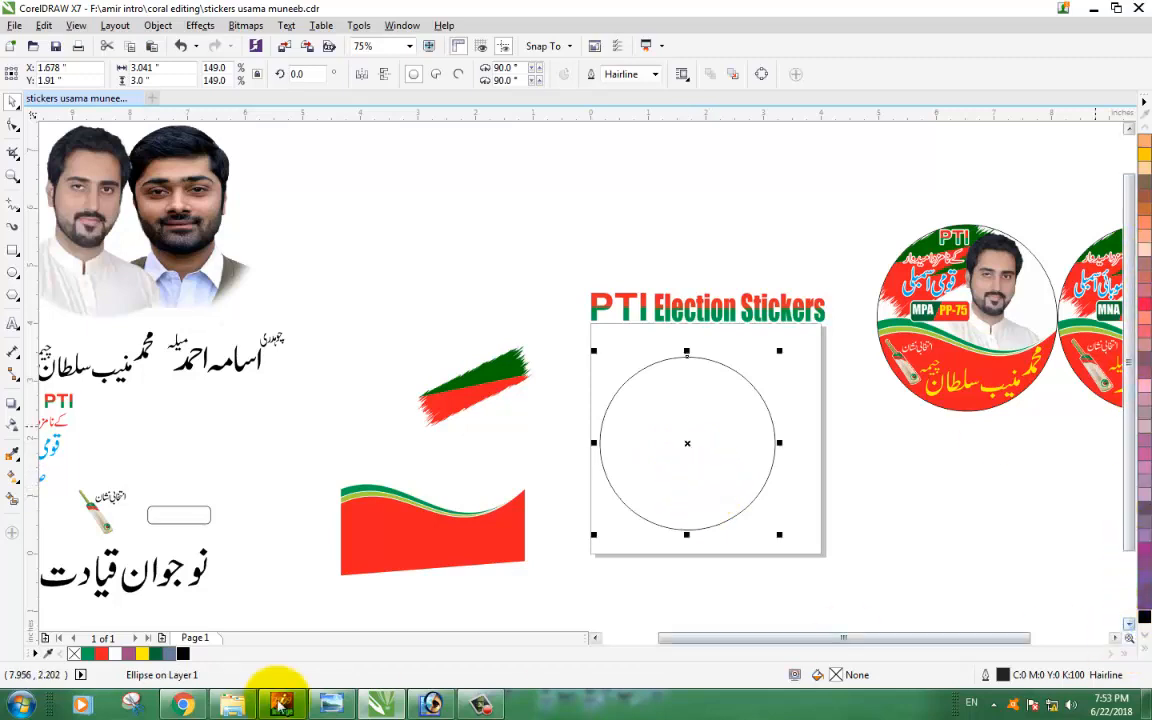
click(903, 496)
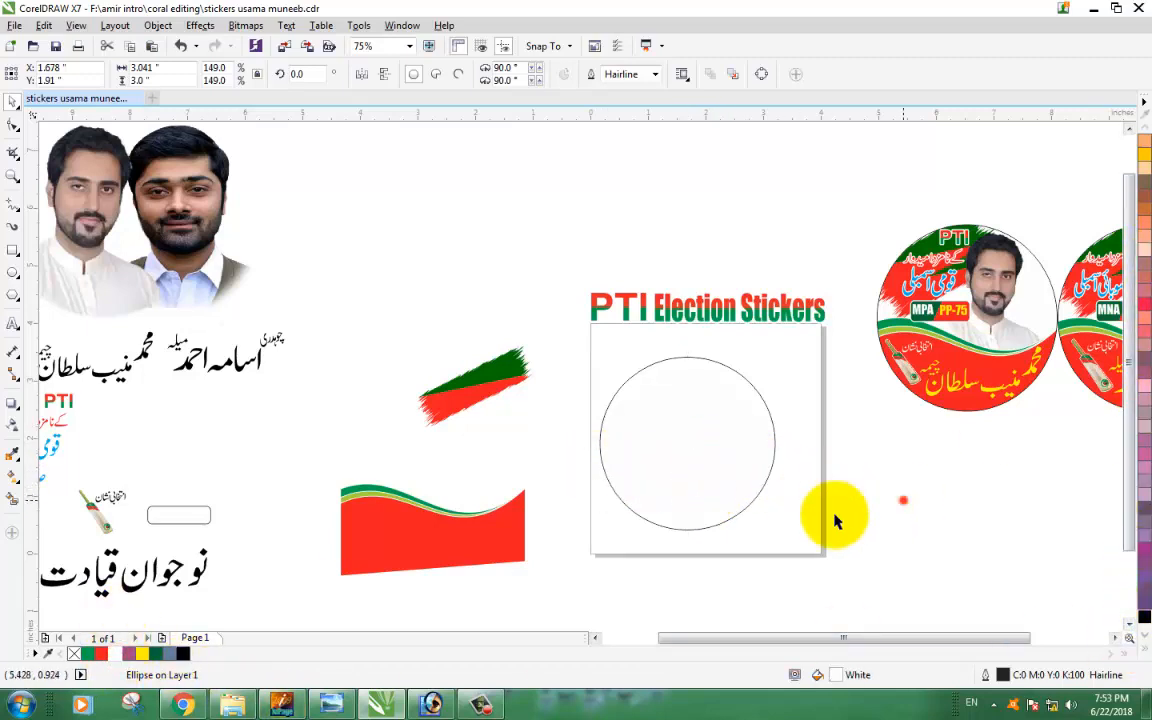
drag(422, 548, 686, 512)
click(915, 576)
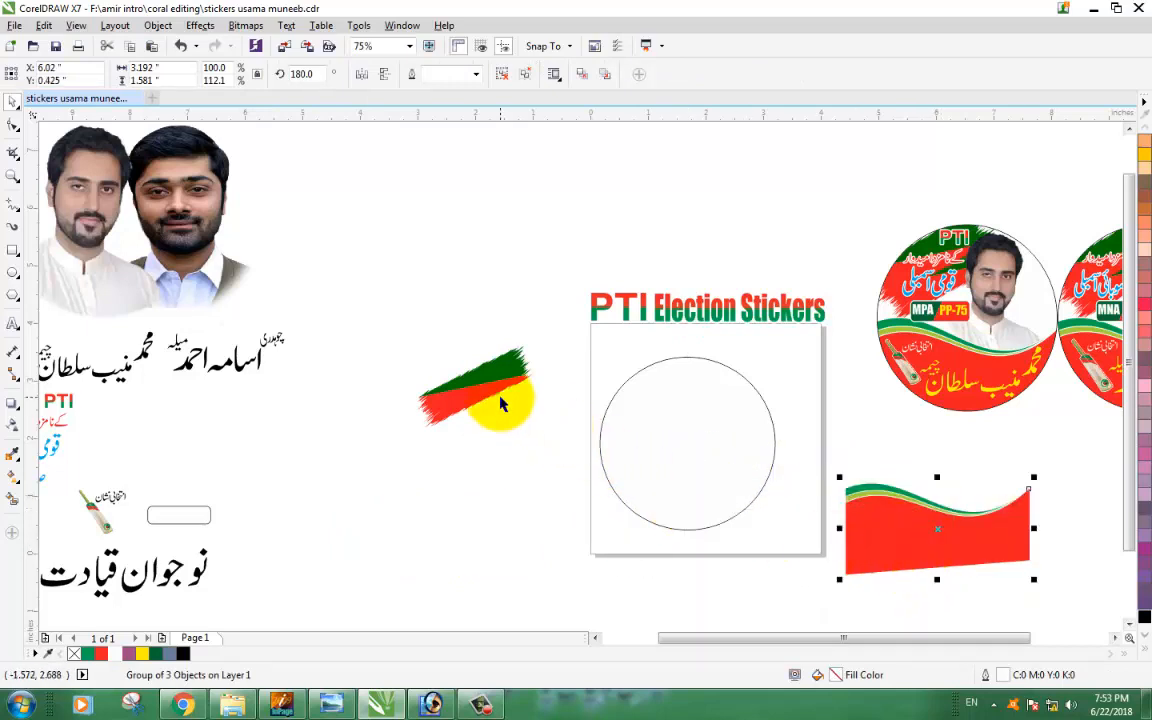
key(ctrl+z)
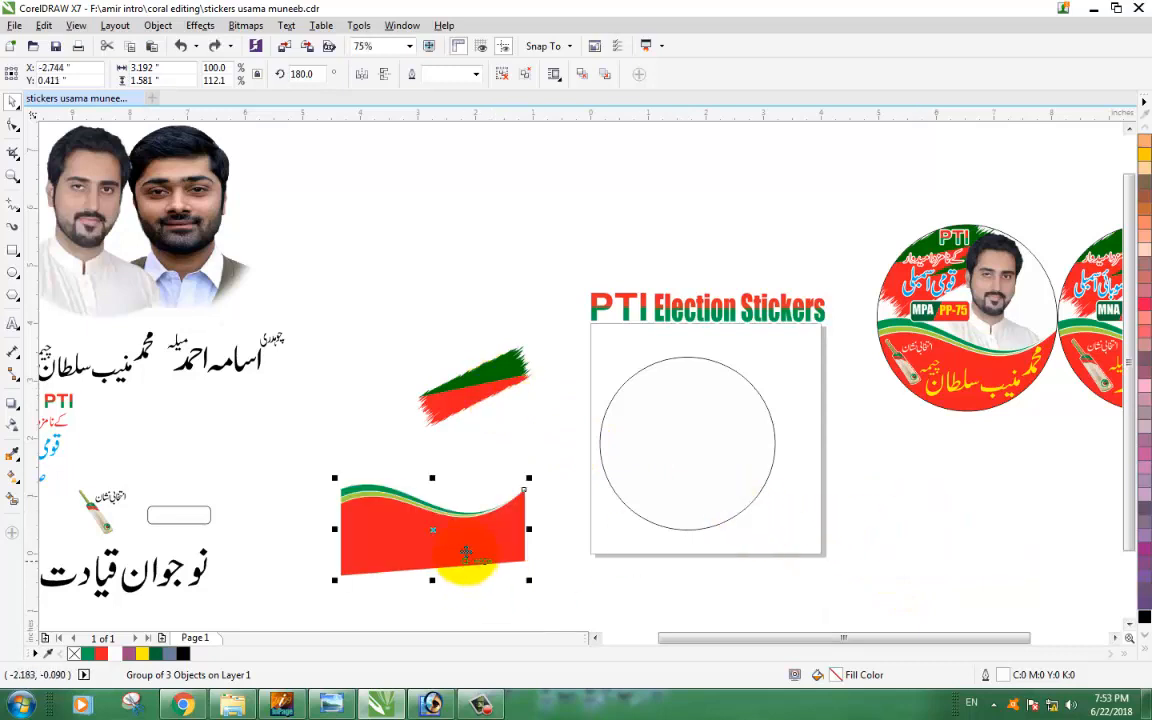
- Place the red wave banner and the brush stroke together inside the white circle as a PowerClip
shift+click(477, 396)
drag(481, 543, 716, 487)
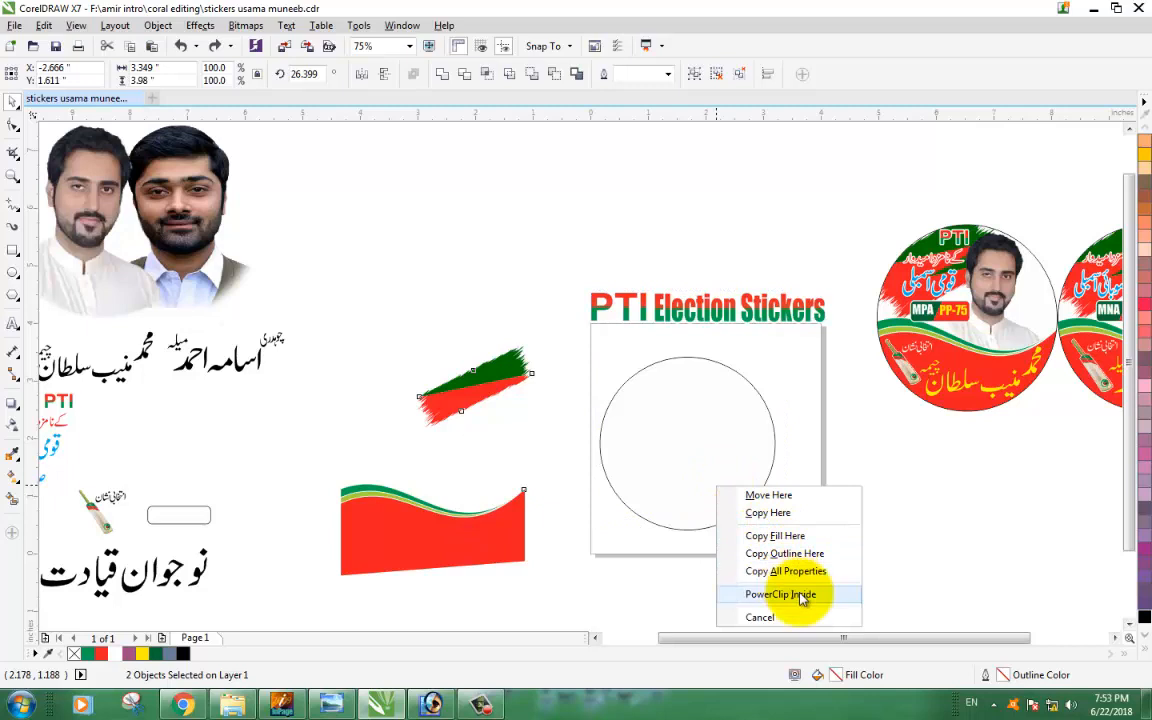
click(801, 597)
- Edit the circle's PowerClip contents, moving the wave banner lower and the brush stroke into the circle's upper half
right_click(715, 470)
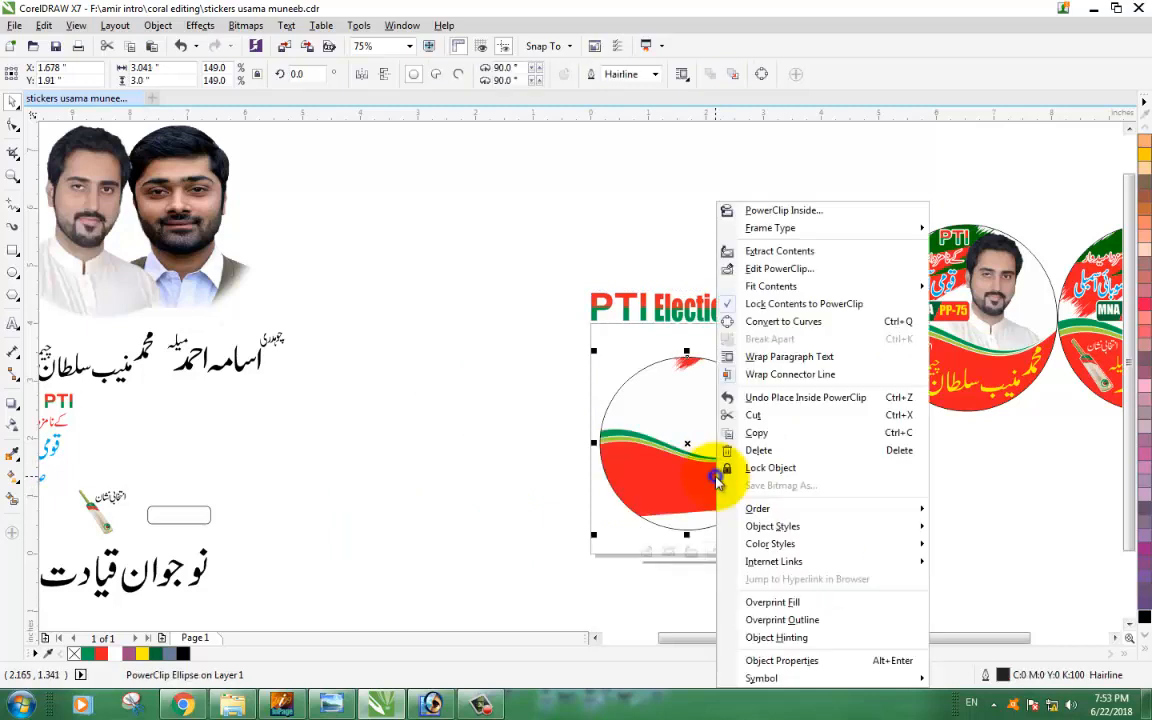
click(783, 277)
click(731, 499)
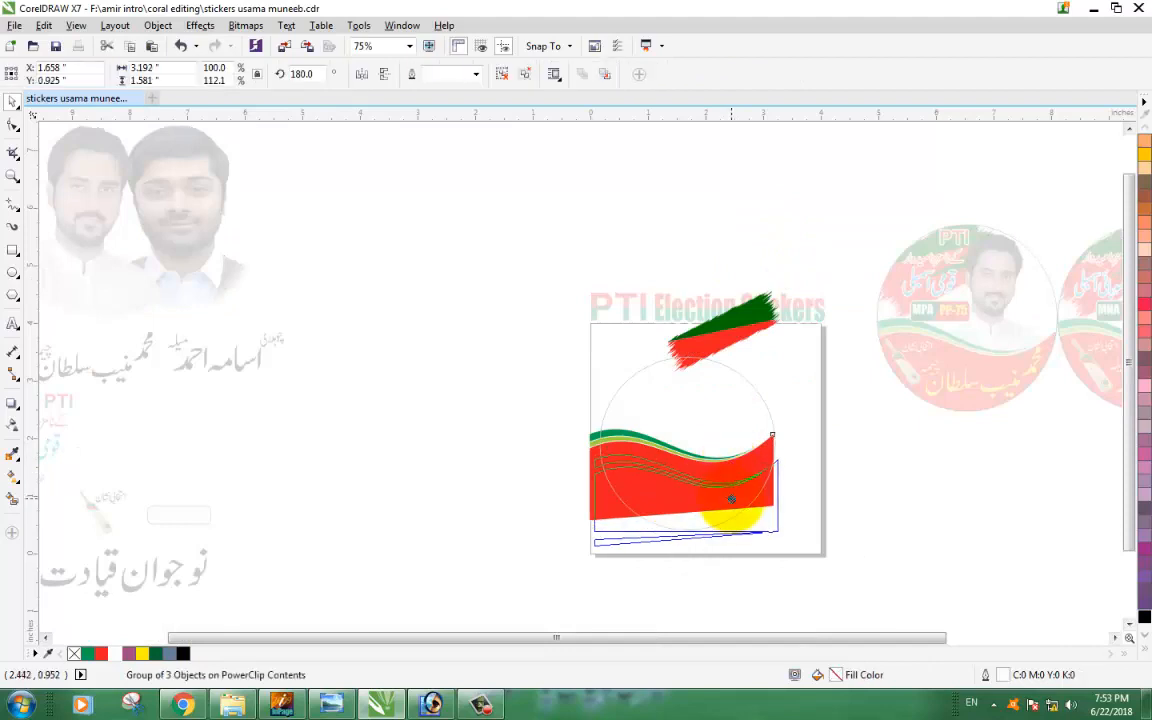
drag(731, 499, 732, 499)
click(748, 326)
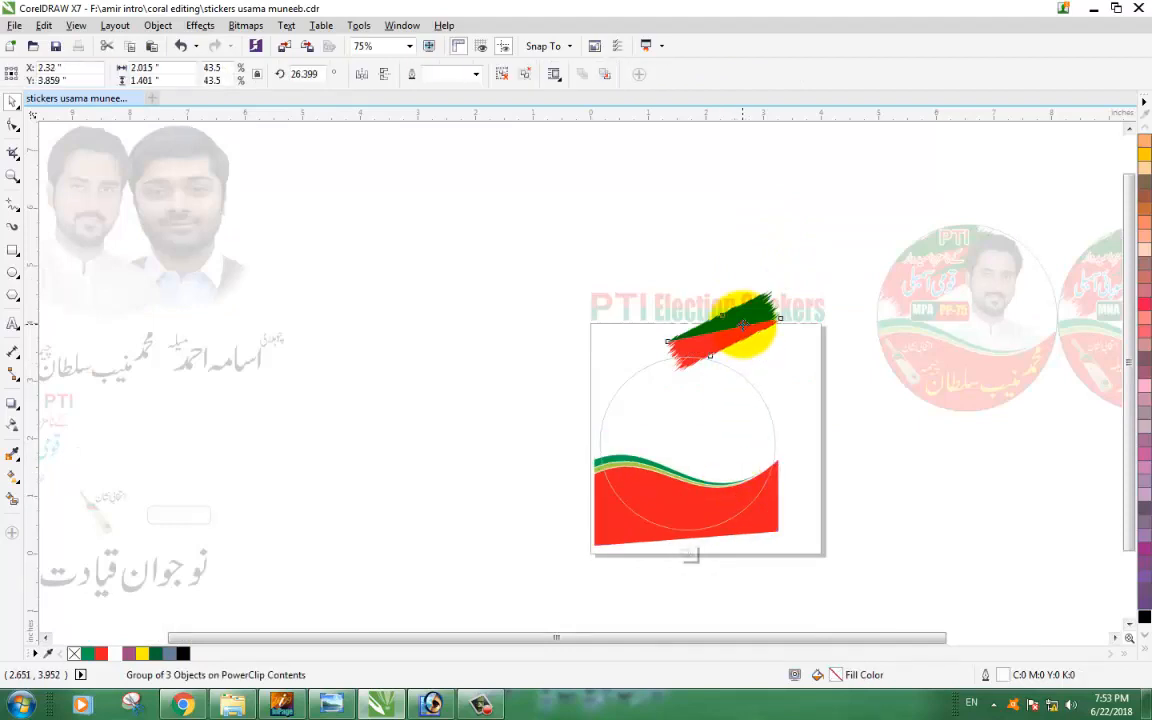
drag(722, 333, 672, 408)
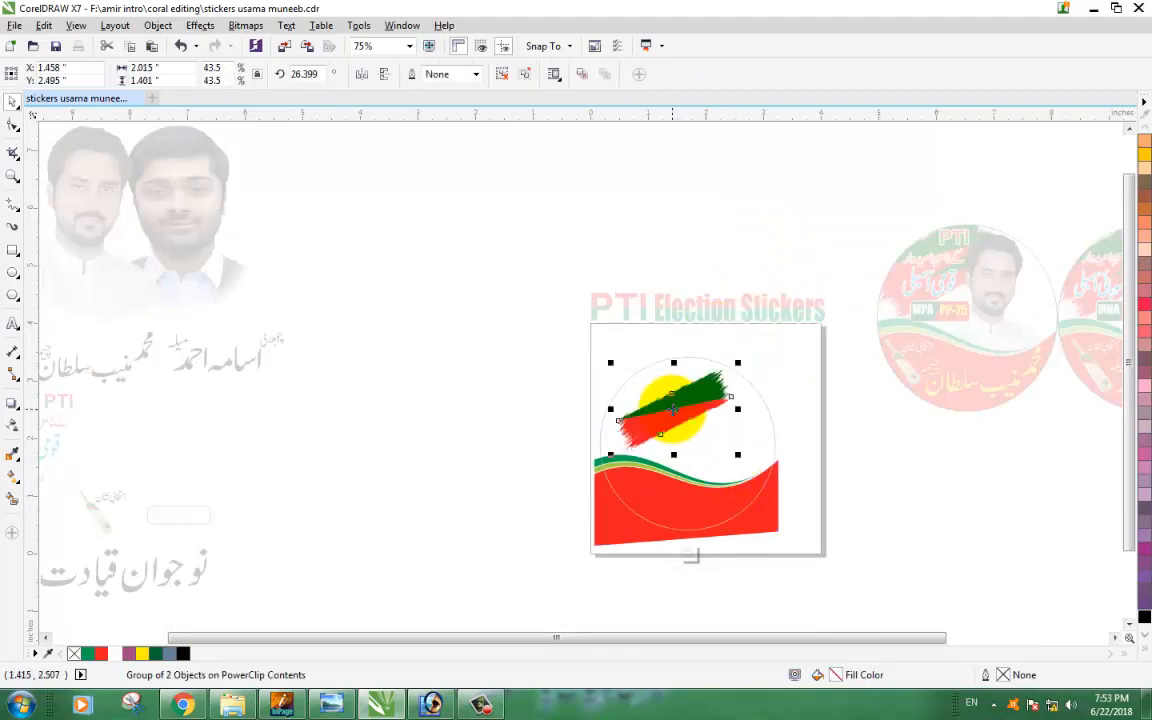
- Duplicate the brush stroke slightly above the original so they overlap, and stretch the copy's height to about 1.45 inches
click(673, 409)
click(673, 409)
click(673, 409)
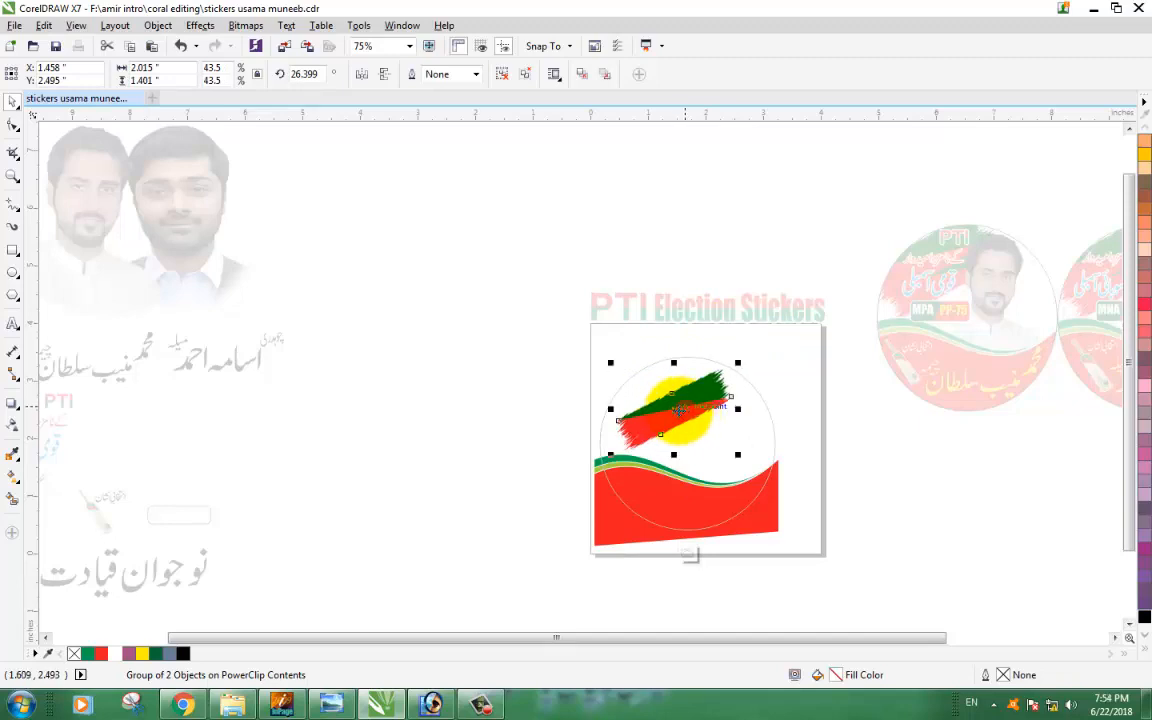
drag(673, 409, 657, 390)
right_click(657, 390)
key(Up)
key(Up)
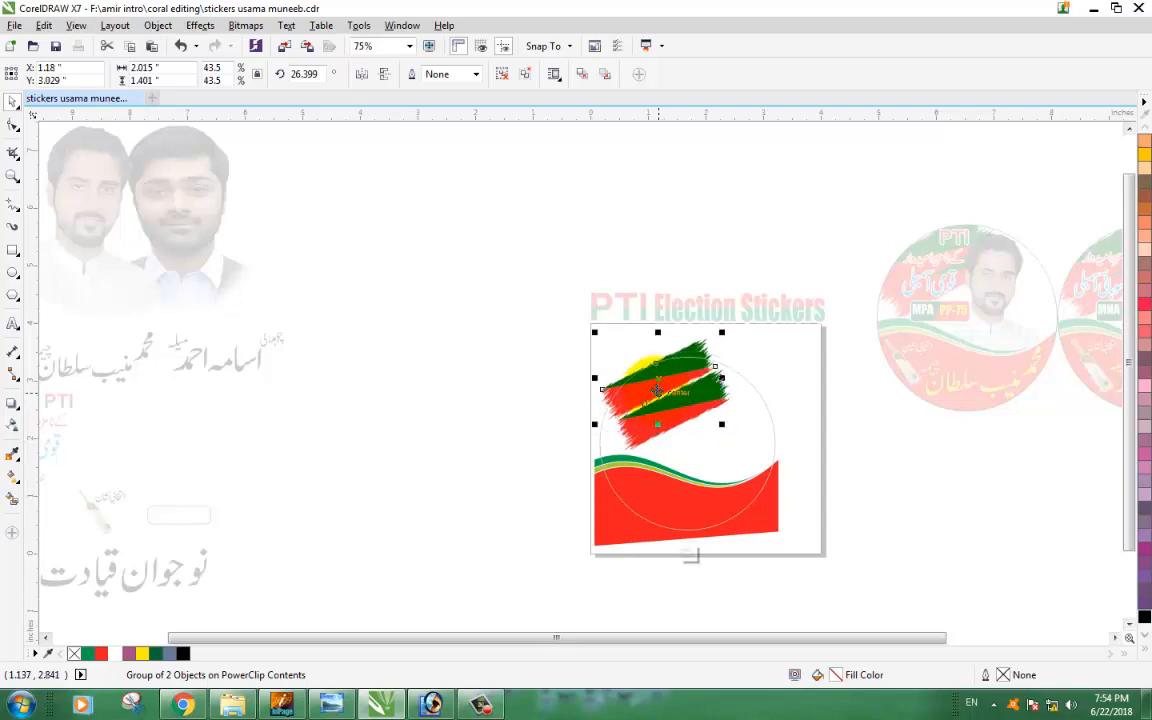
key(Down)
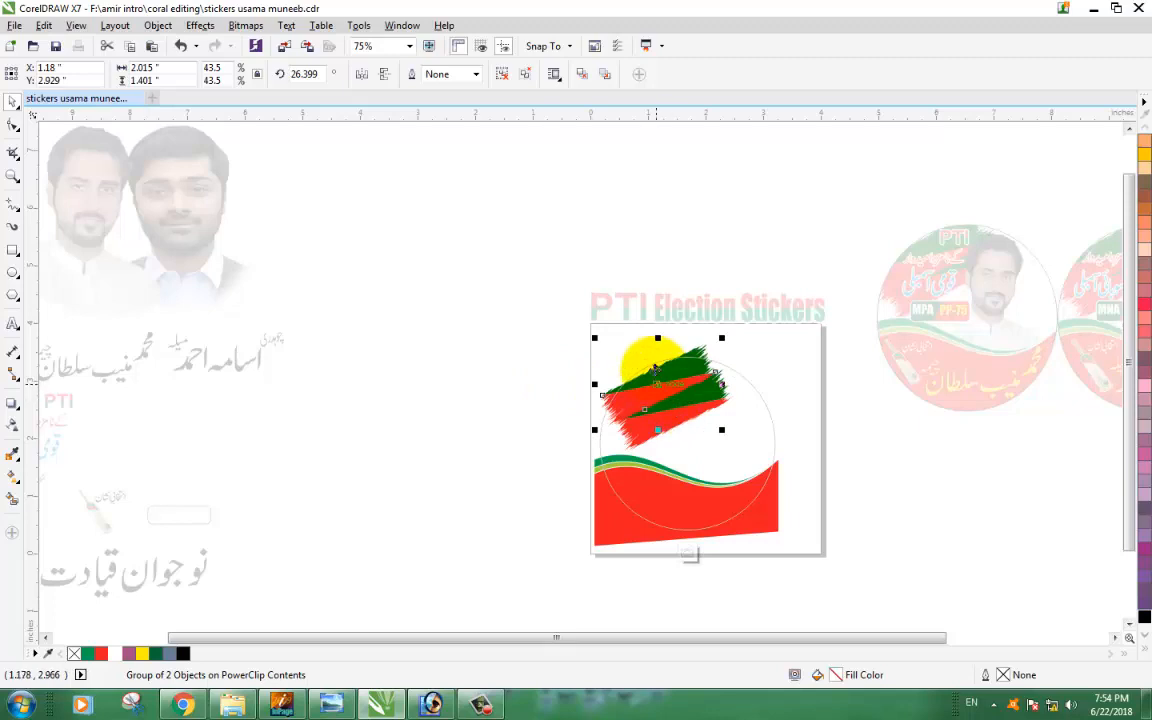
drag(657, 334, 657, 333)
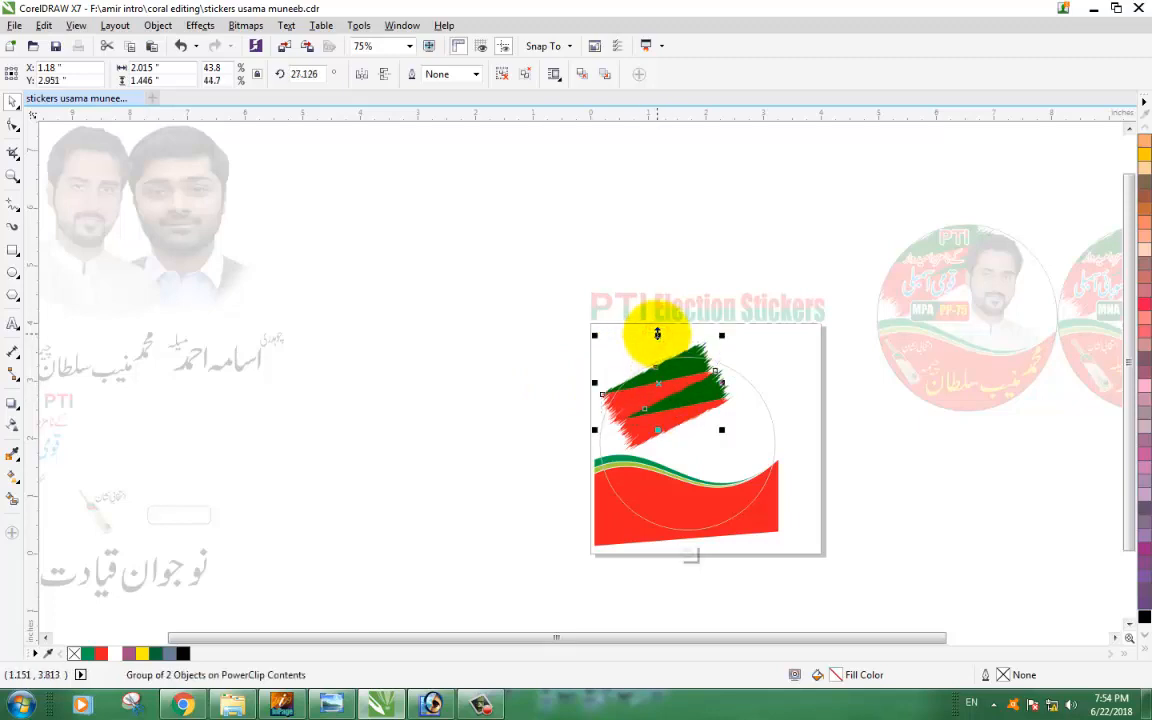
- Select both brush strokes and resize them together to about 2.31 by 1.70 inches in the circle's upper part
drag(494, 332, 746, 458)
drag(740, 337, 738, 339)
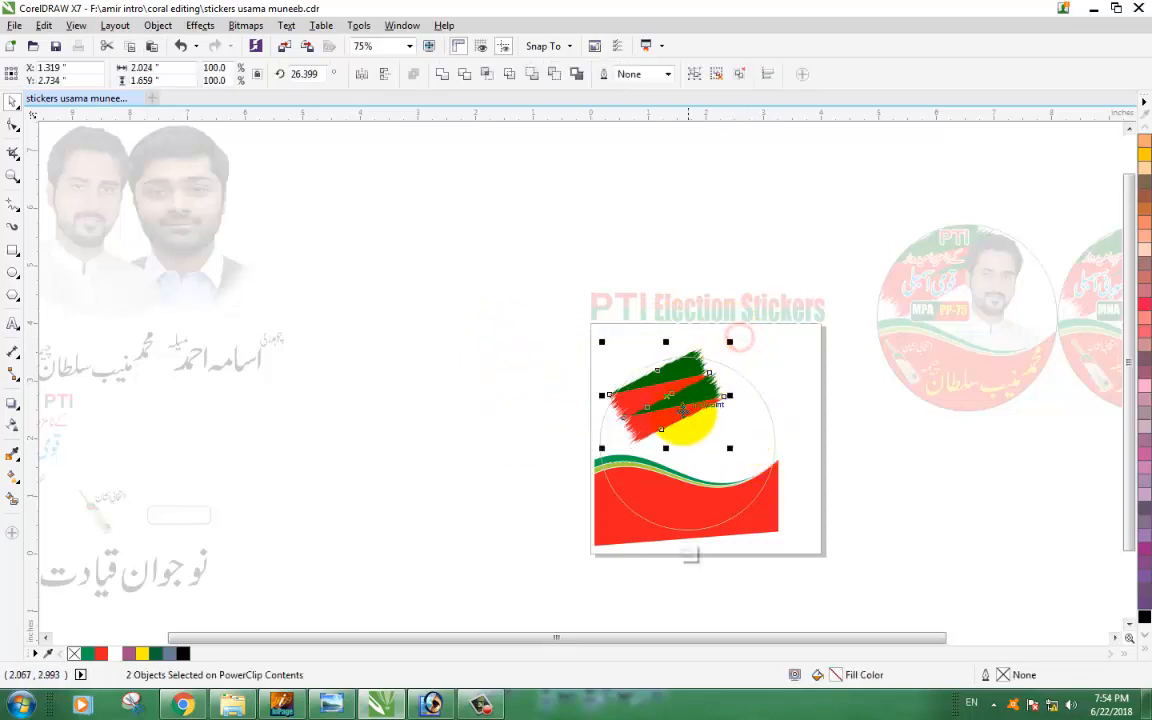
drag(661, 398, 741, 454)
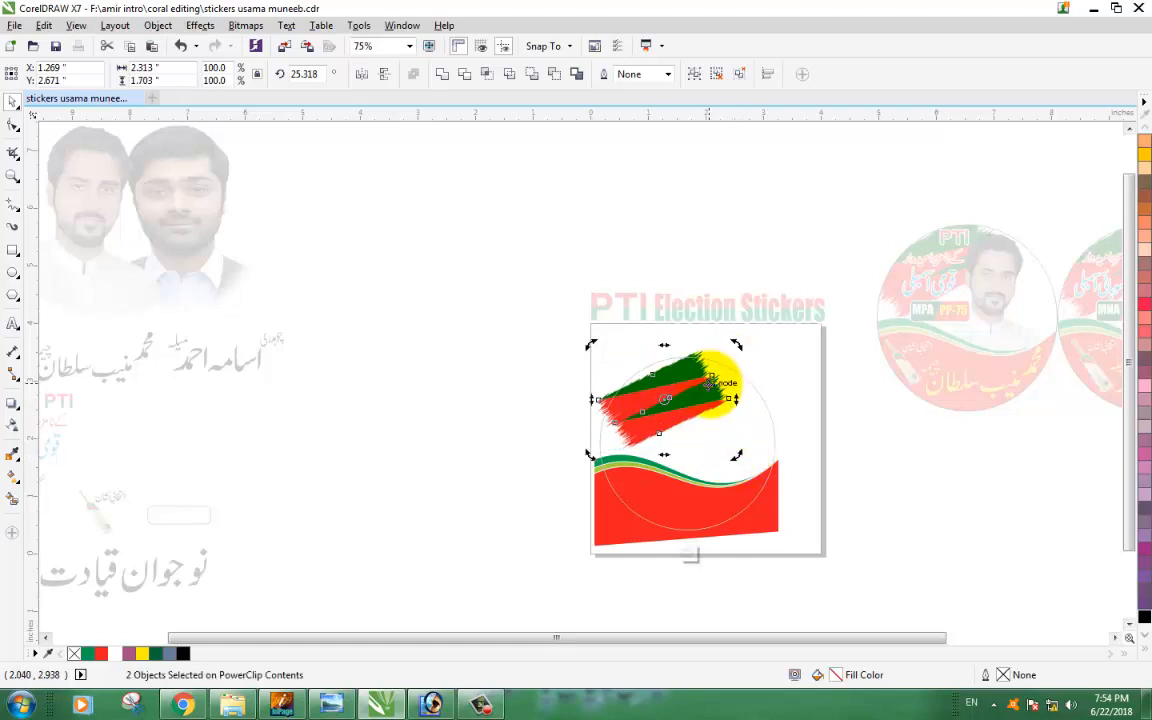
- Enlarge both brush strokes together to about 2.54 by 1.87 inches and finish editing the circle's PowerClip
click(709, 388)
drag(738, 344, 699, 398)
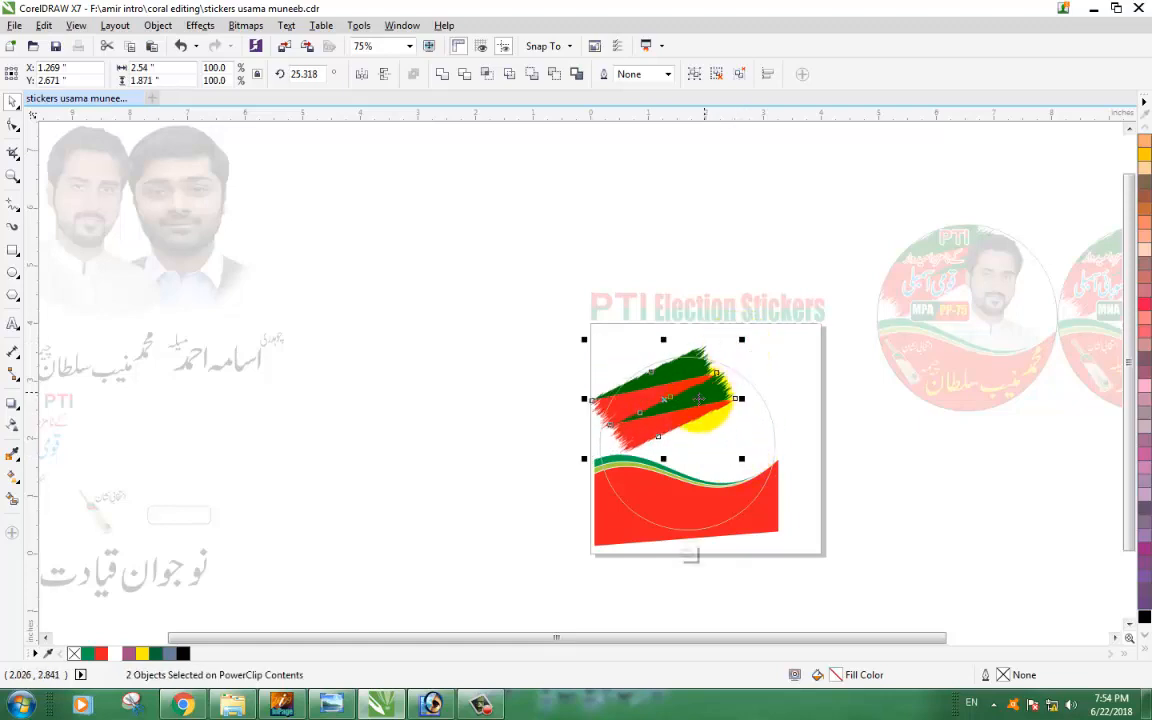
right_click(684, 397)
click(712, 73)
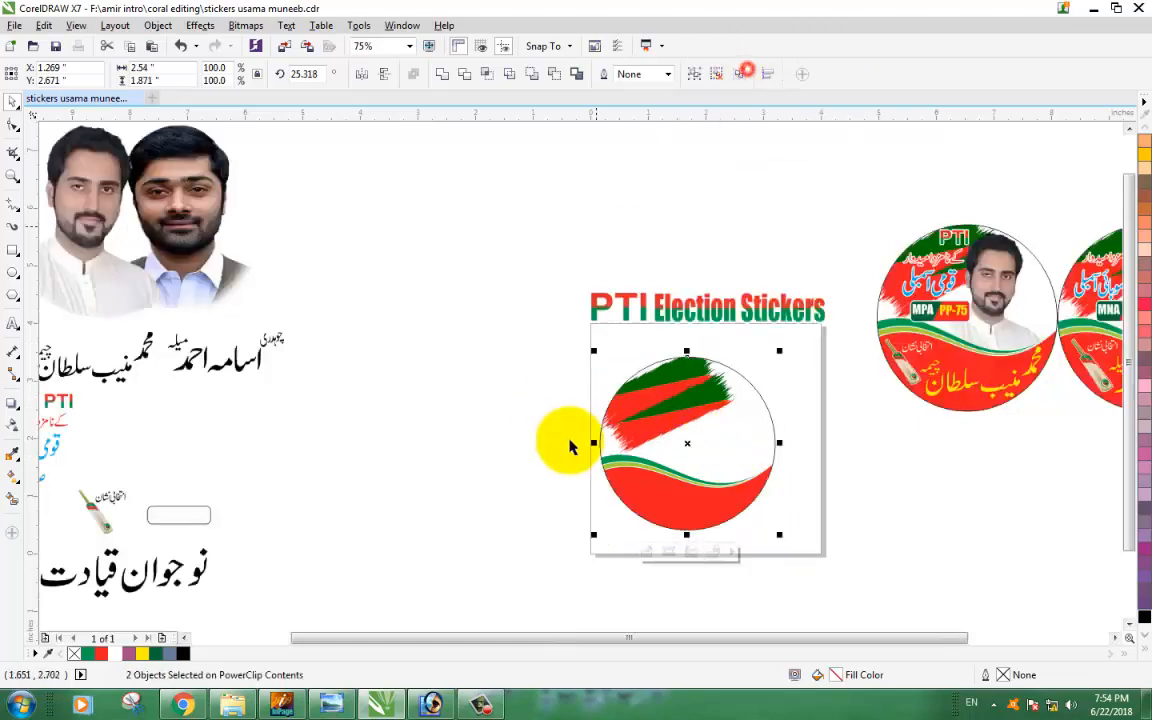
click(753, 519)
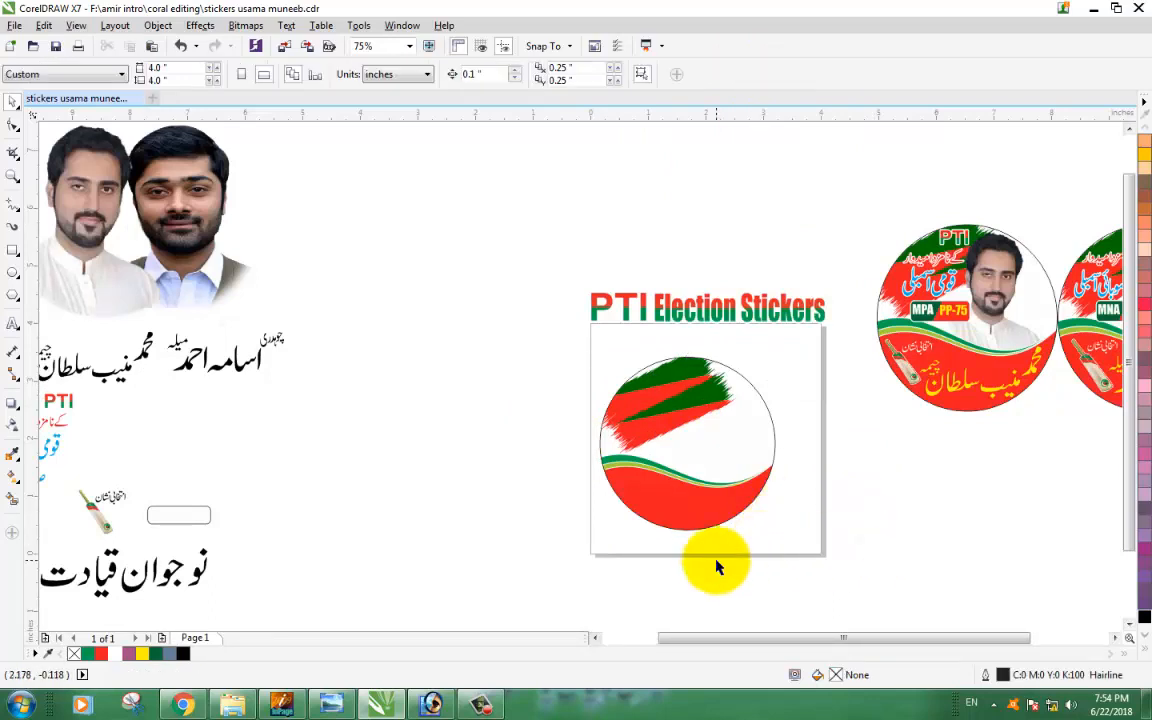
- Move the portrait of the man in white from the loose artwork to the blank area below the finished stickers
key(z)
drag(527, 339, 913, 591)
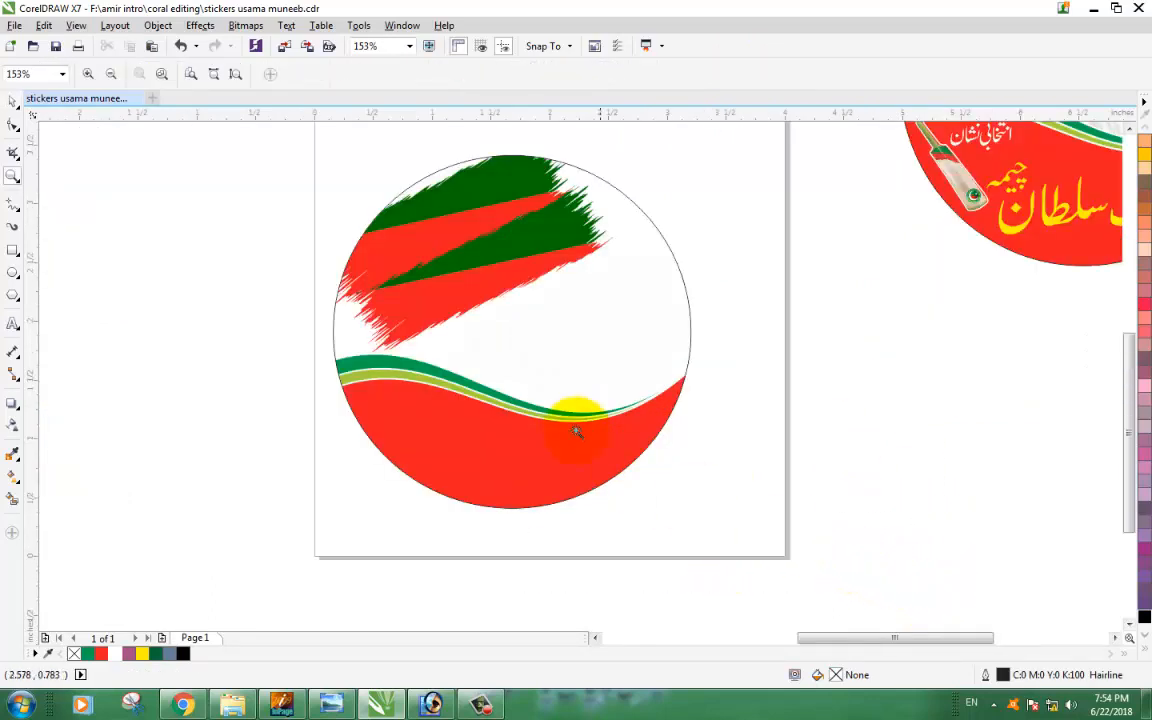
drag(260, 141, 764, 537)
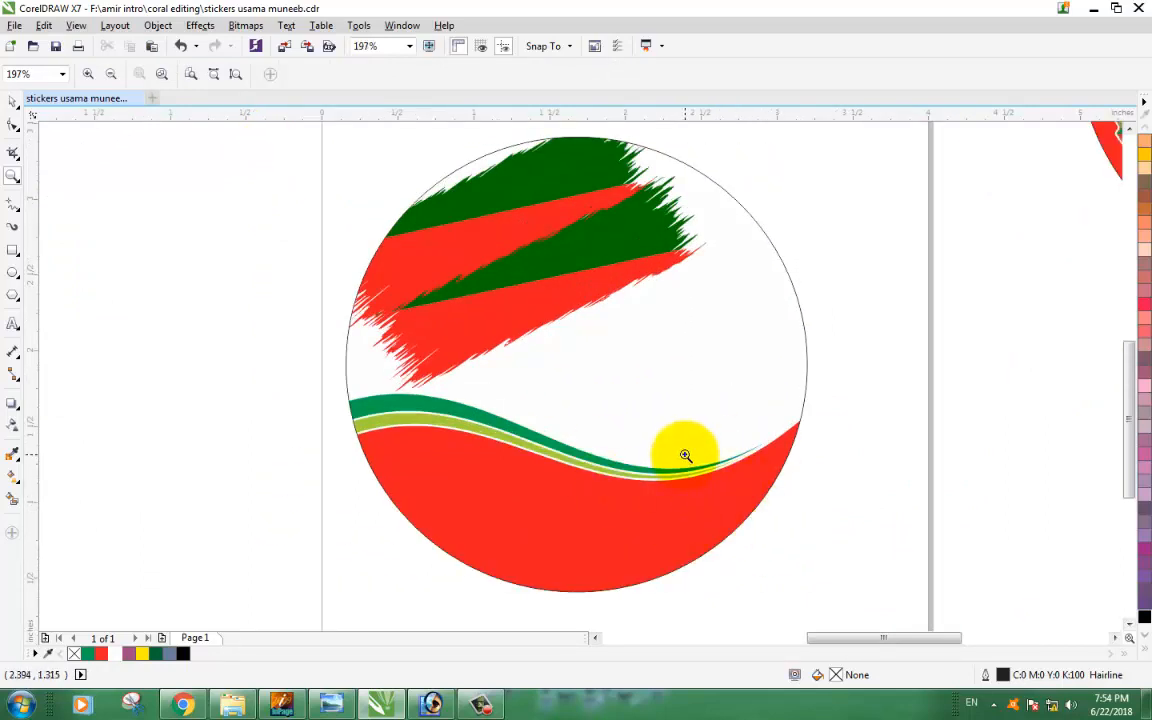
scroll(600, 372, down, 3)
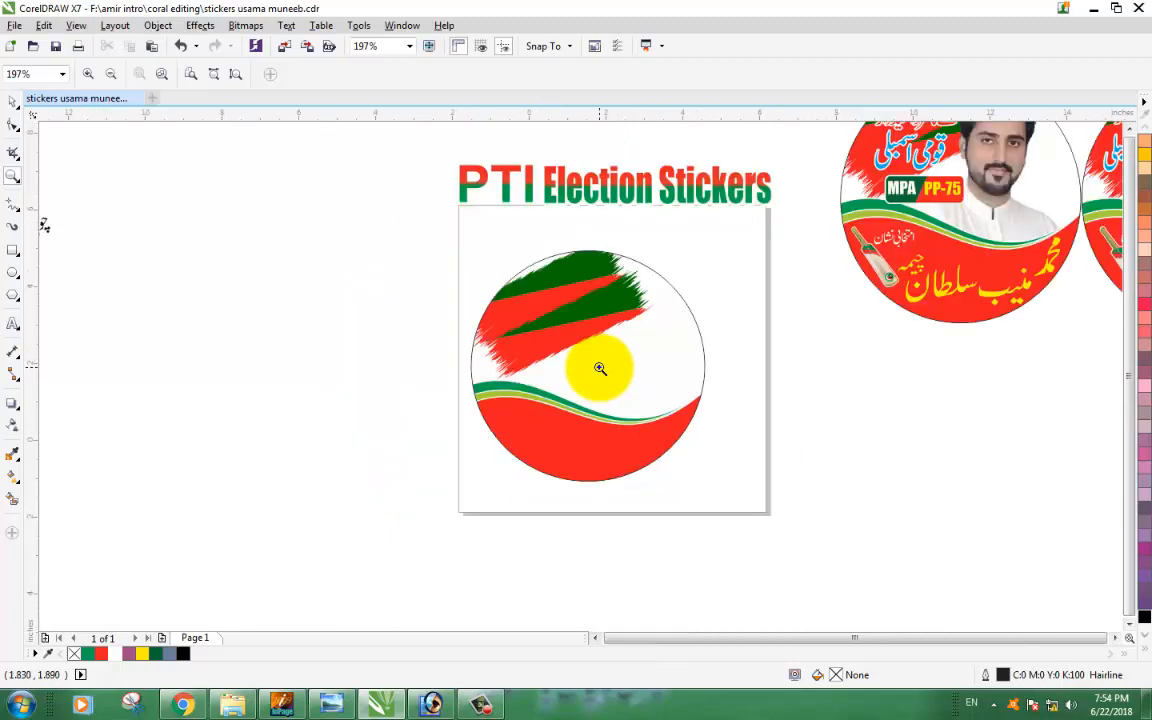
click(14, 105)
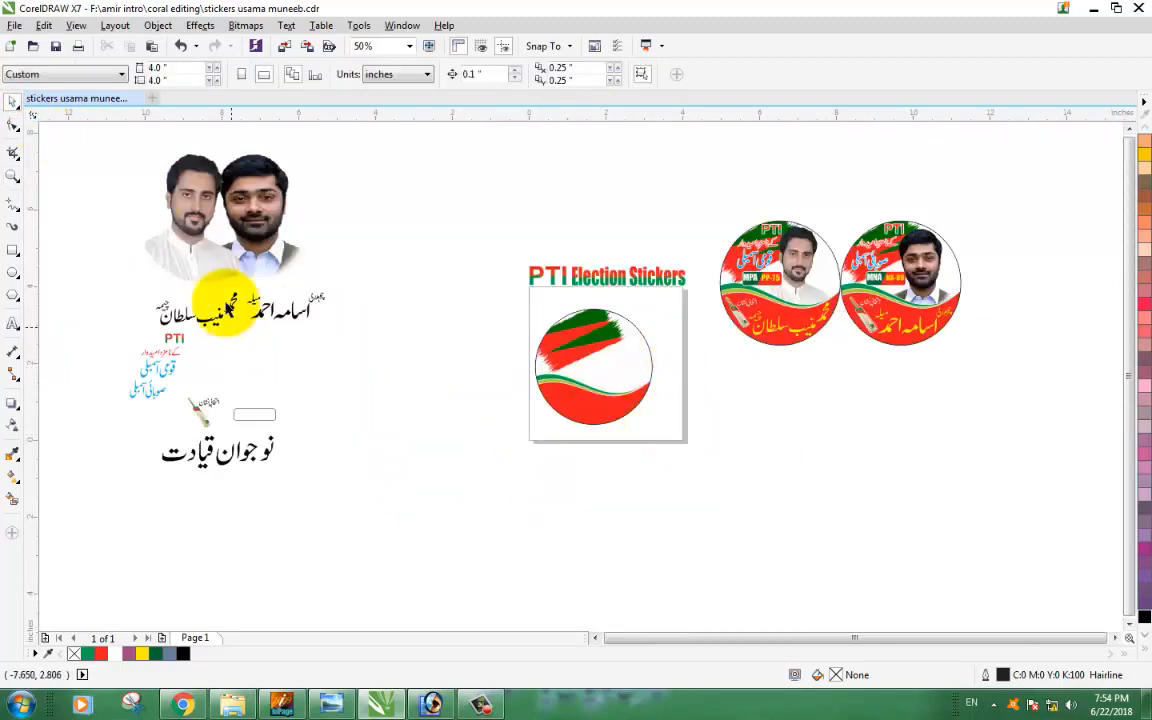
drag(176, 180, 810, 430)
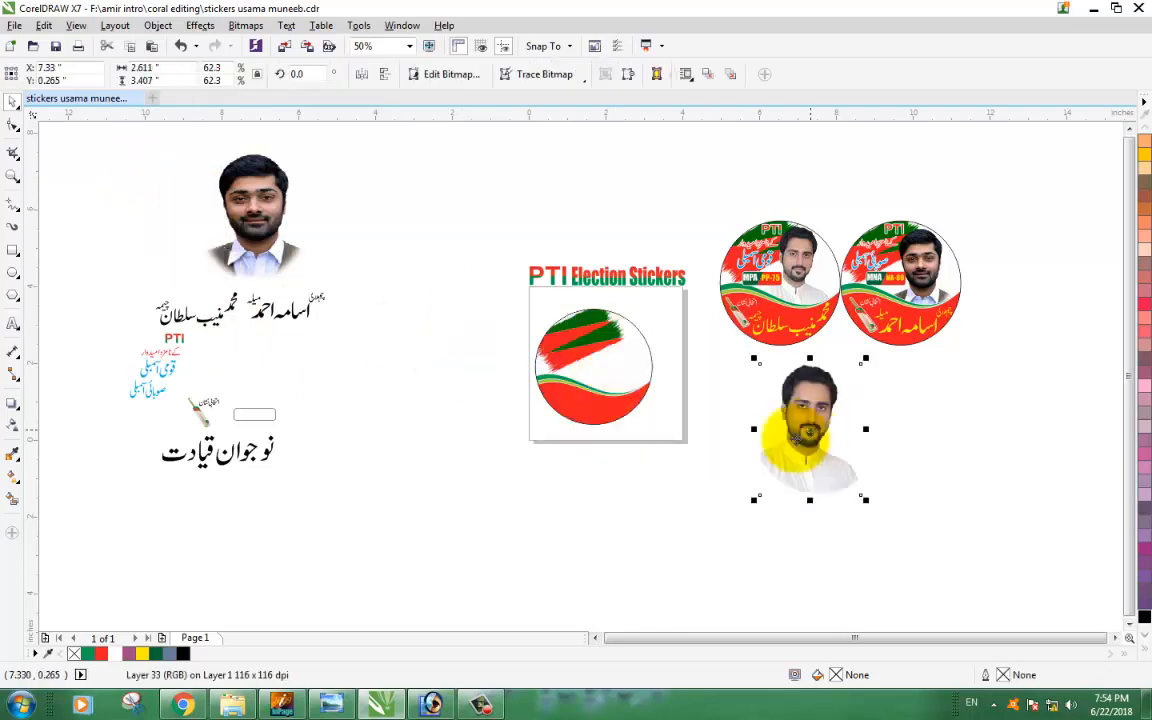
- Duplicate the clipped circle and place the copy beside the original, just outside the page's left edge
click(635, 486)
drag(481, 294, 691, 456)
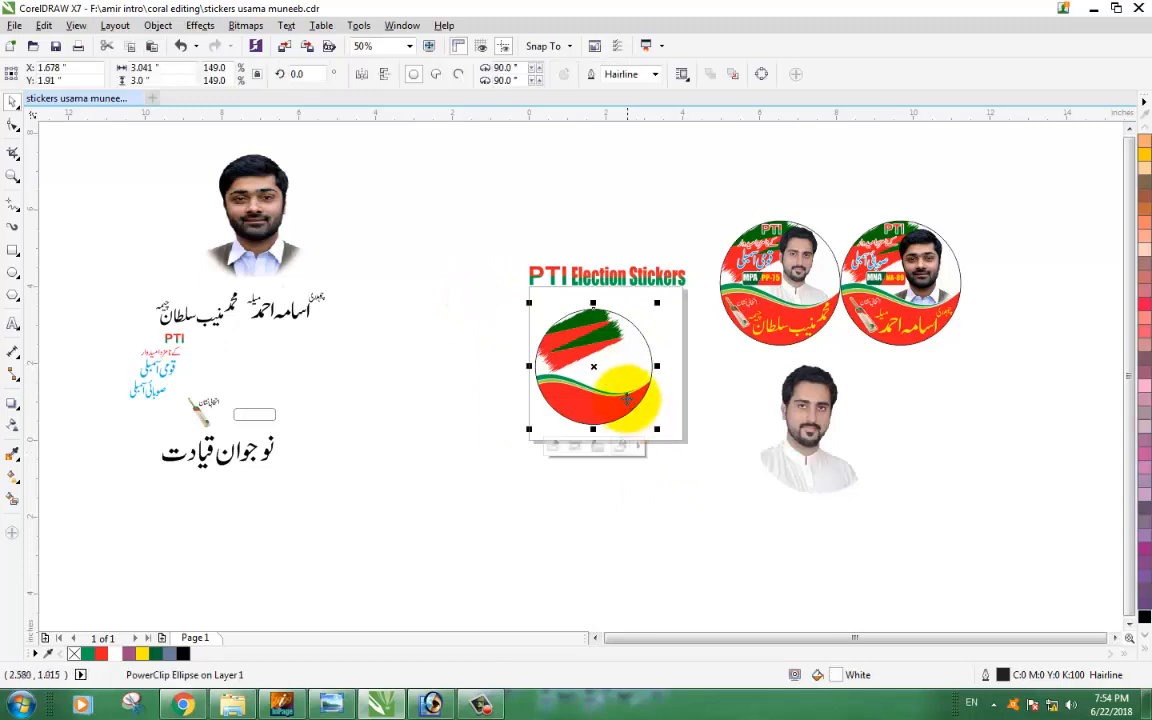
drag(627, 398, 471, 365)
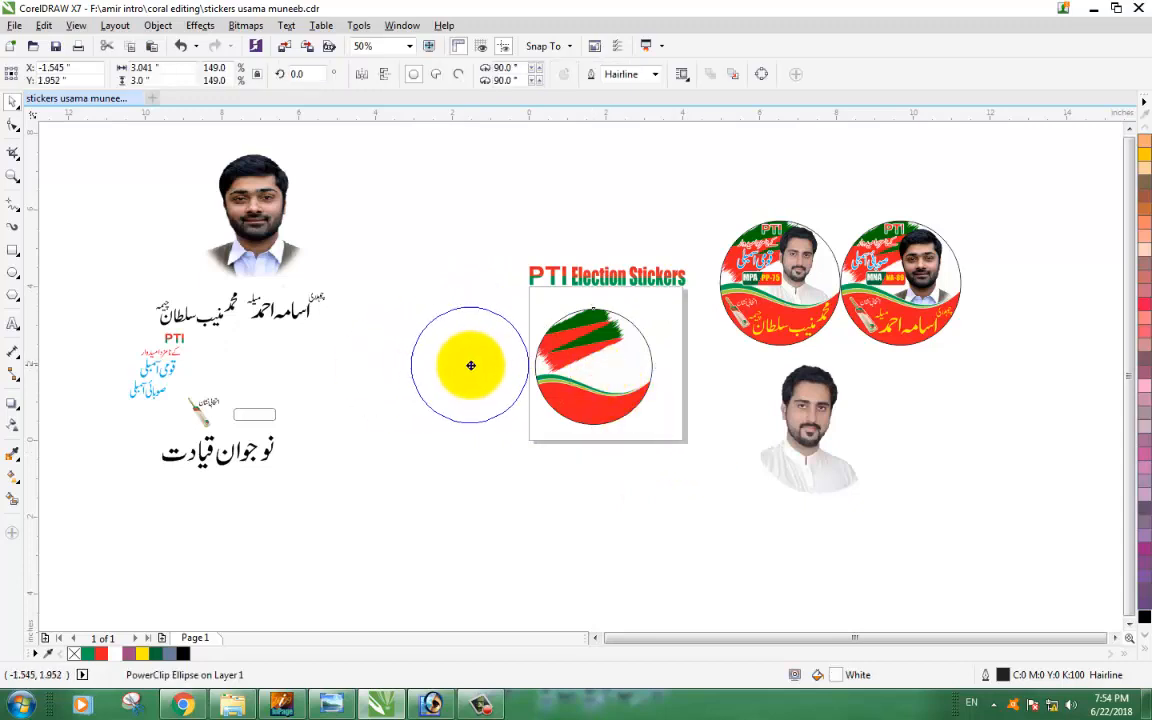
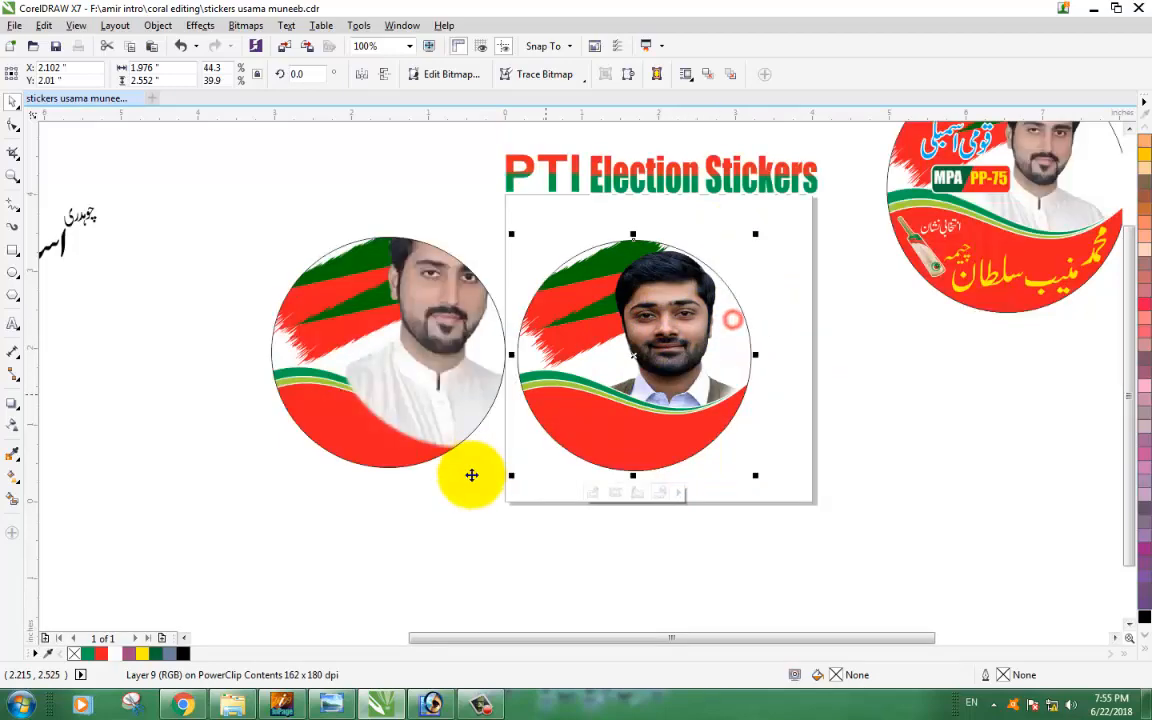
- Edit the left circle's PowerClip contents and shrink the portrait proportionally to about 1.80 by 2.35 inches
click(442, 437)
right_click(420, 368)
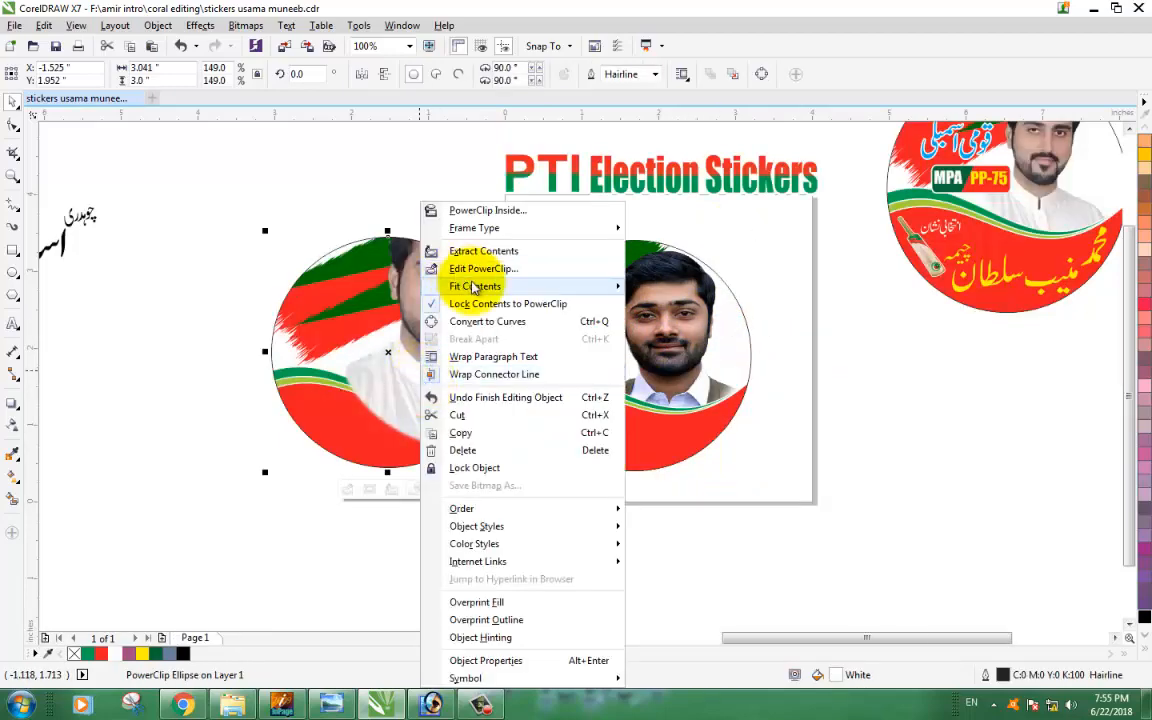
click(479, 270)
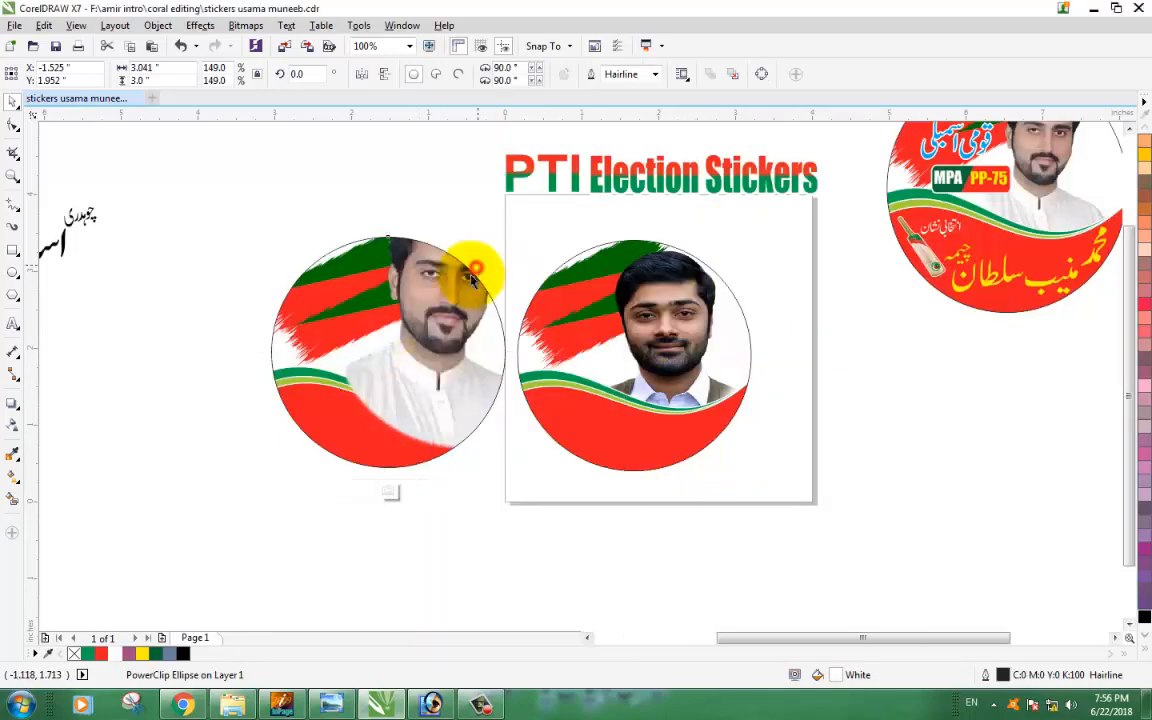
click(447, 332)
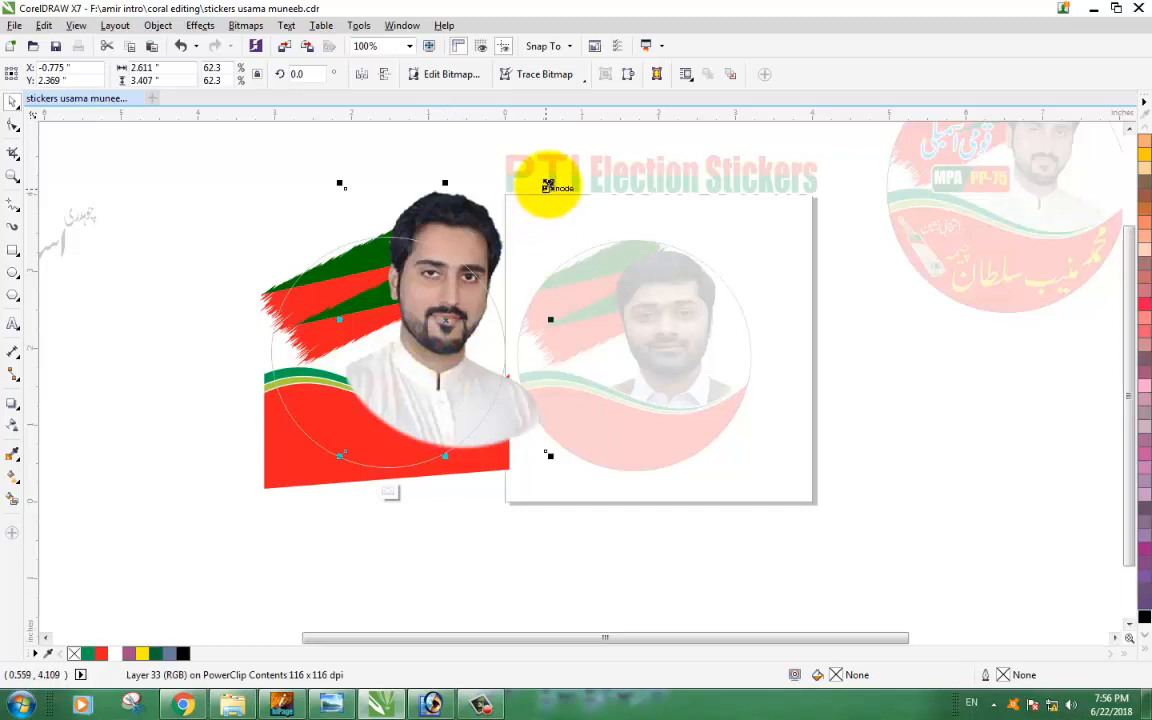
drag(548, 183, 519, 224)
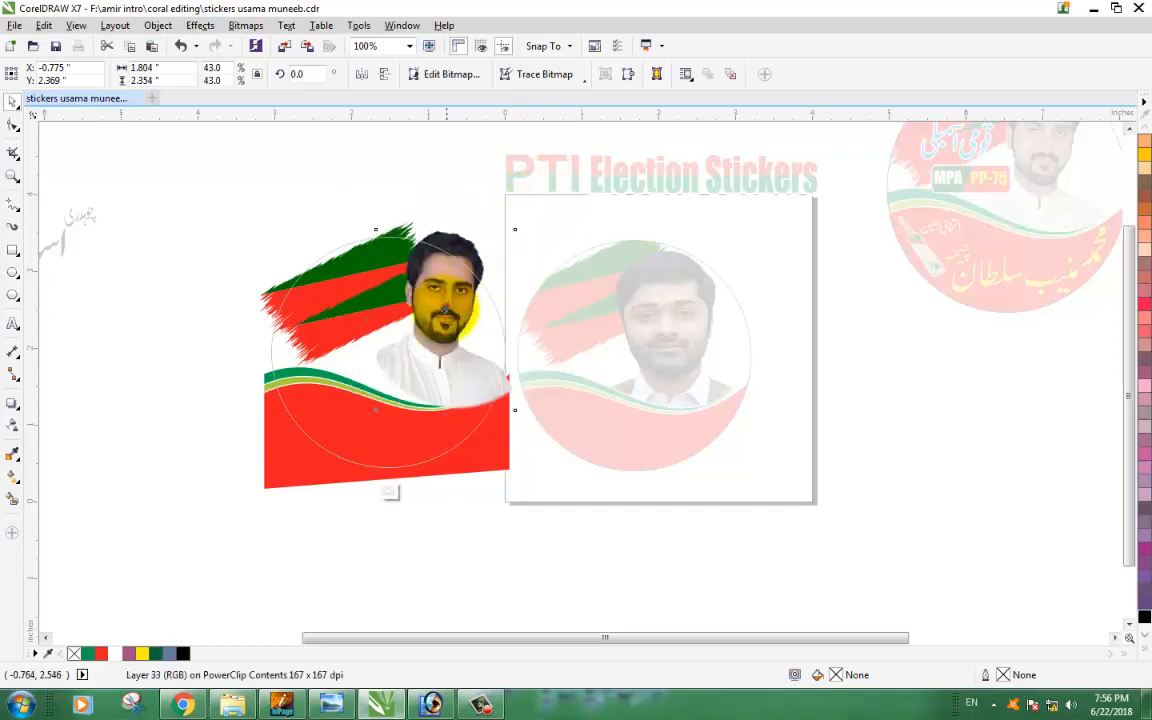
- Move the portrait slightly left and down so the head fits inside the circle and the chest overlaps the wave
drag(445, 309, 421, 321)
scroll(340, 379, up, 1)
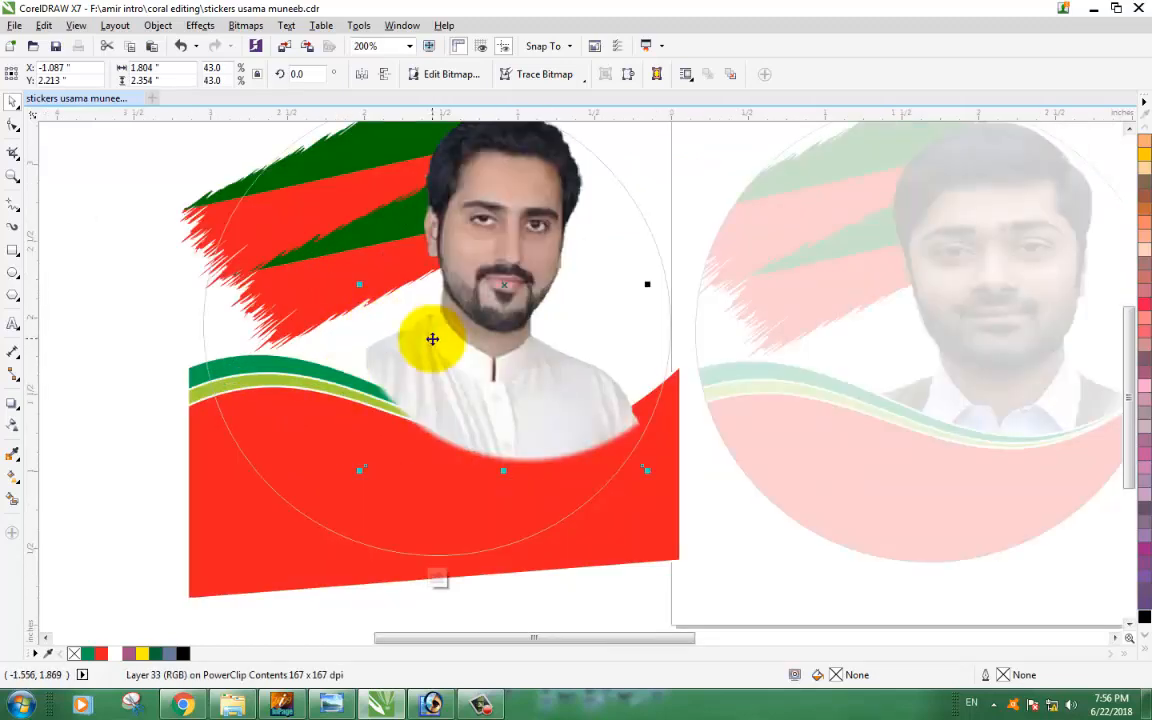
click(1129, 128)
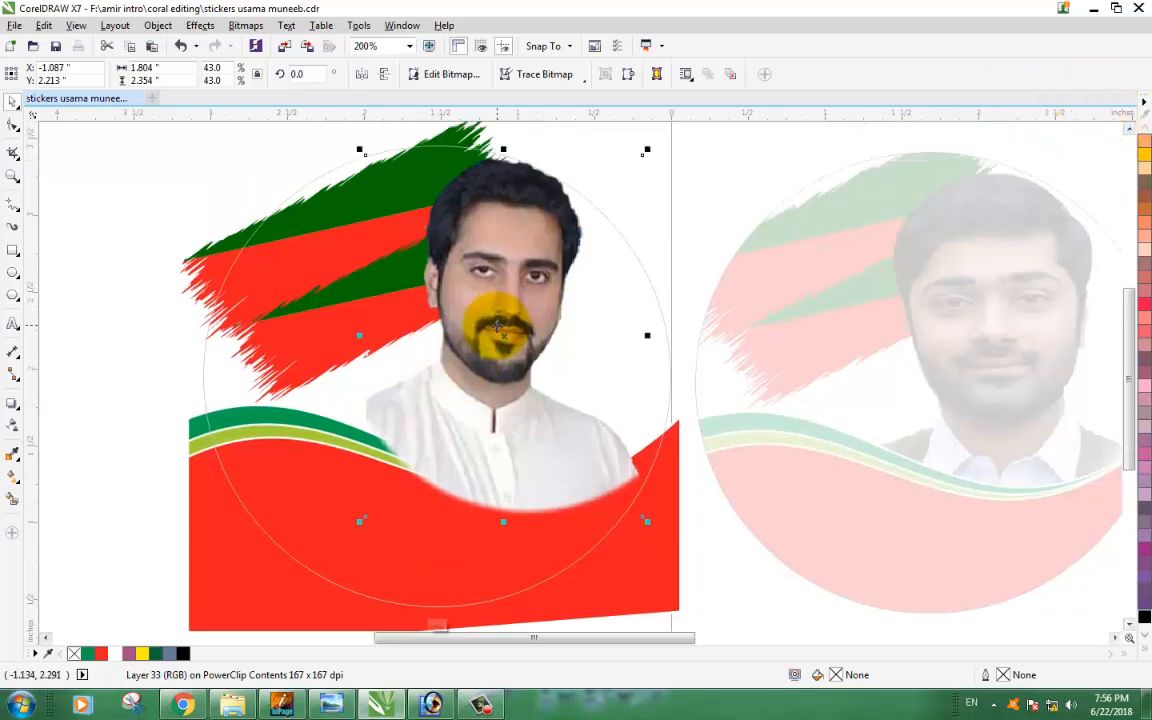
drag(497, 323, 489, 324)
- Bring the wave banner group in front of the portrait and nudge the portrait slightly down
click(236, 567)
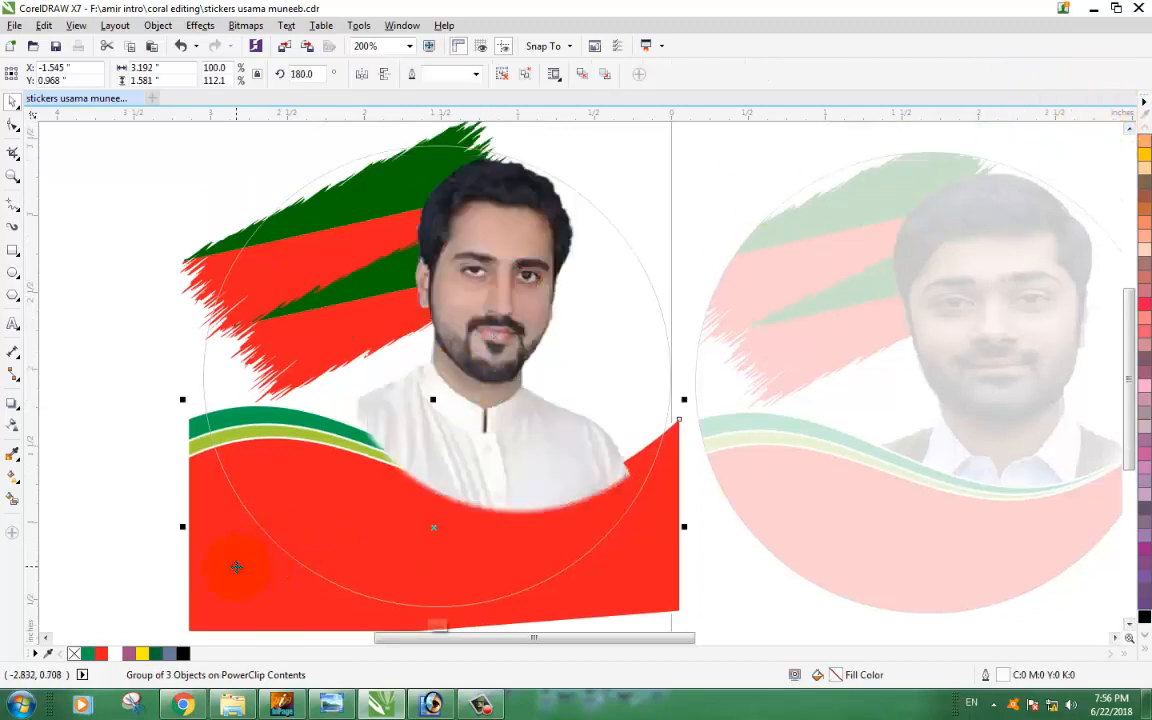
key(shift+Page_Up)
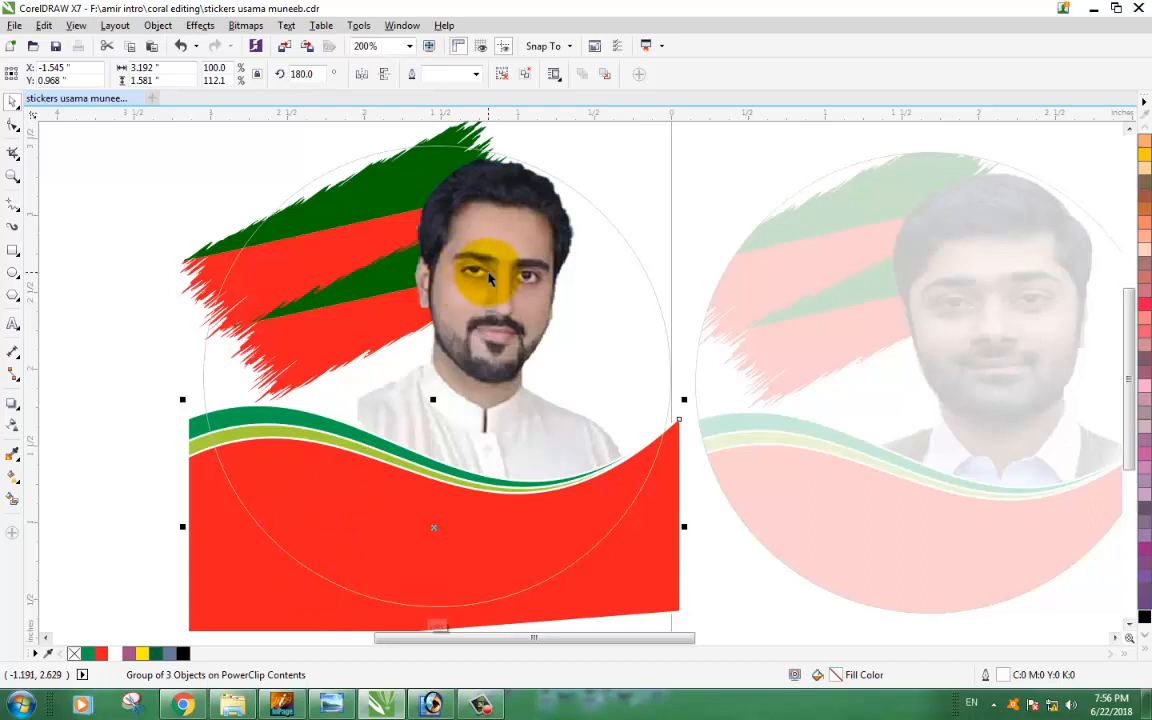
click(686, 182)
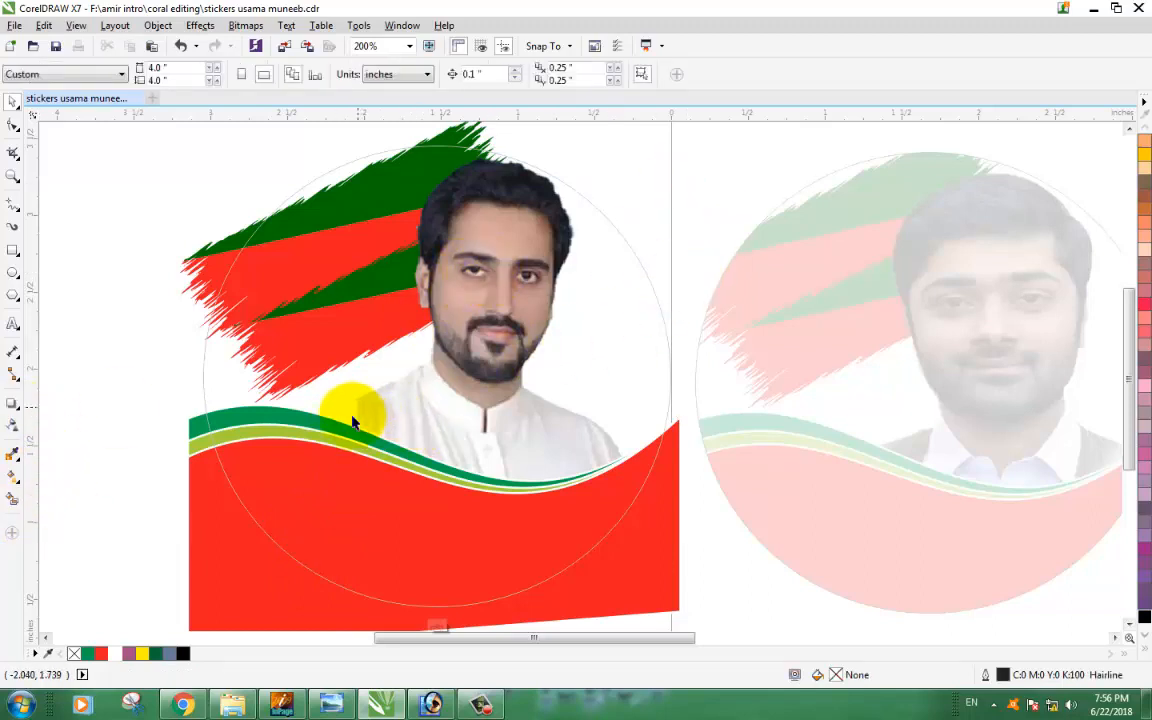
click(528, 312)
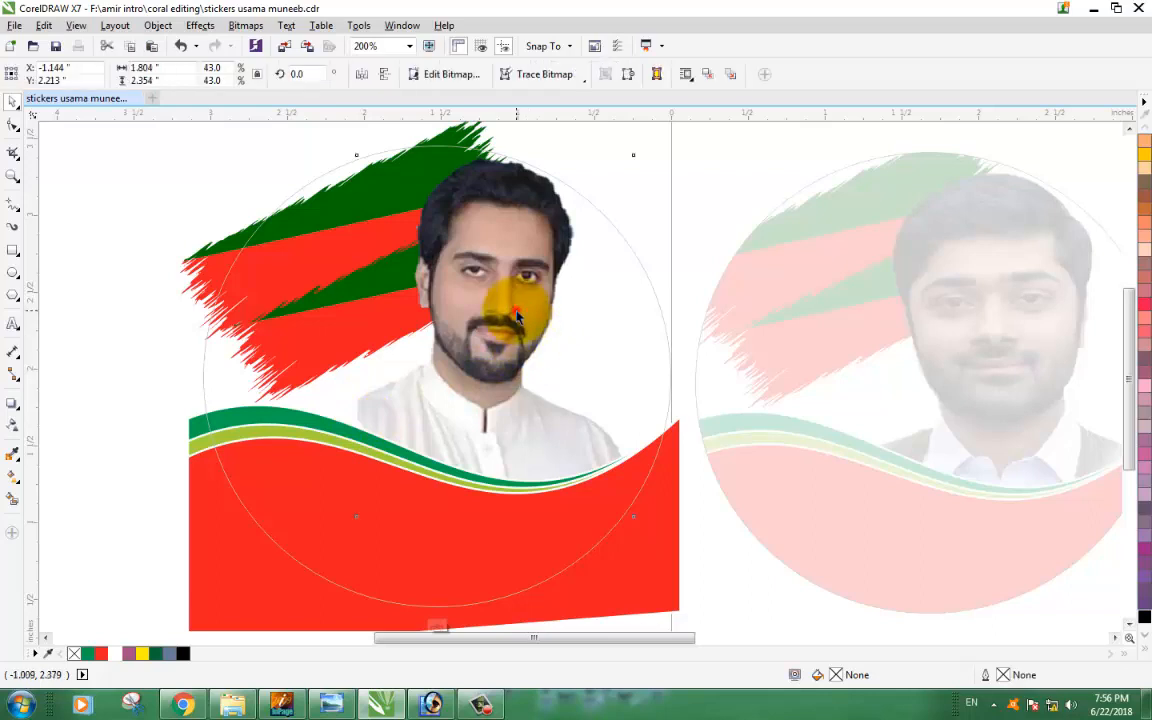
drag(517, 311, 514, 314)
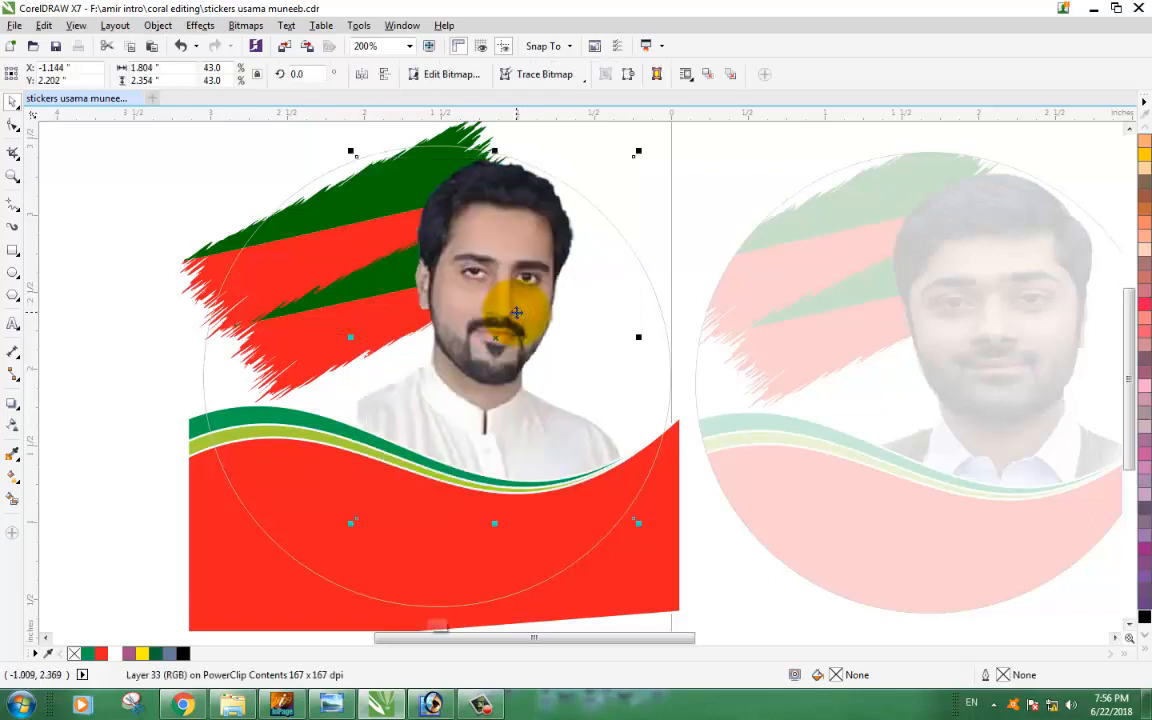
- Apply a short linear transparency inward from the portrait's left shoulder edge to fade it into the background
click(13, 430)
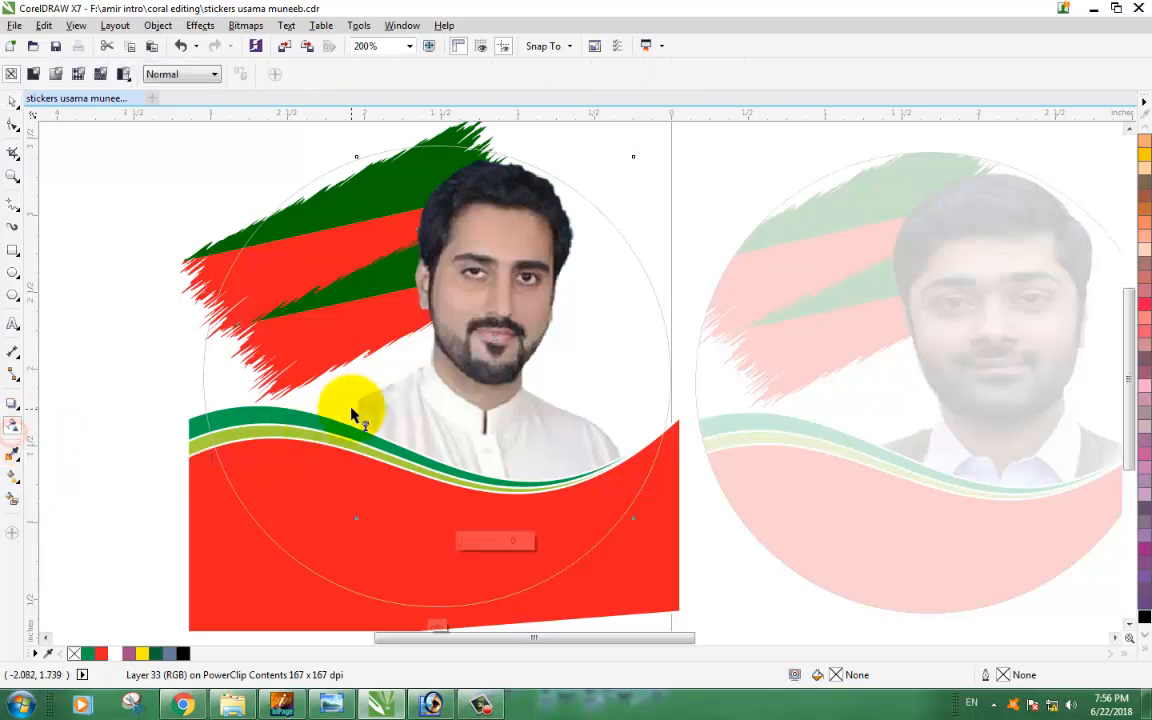
drag(358, 408, 392, 402)
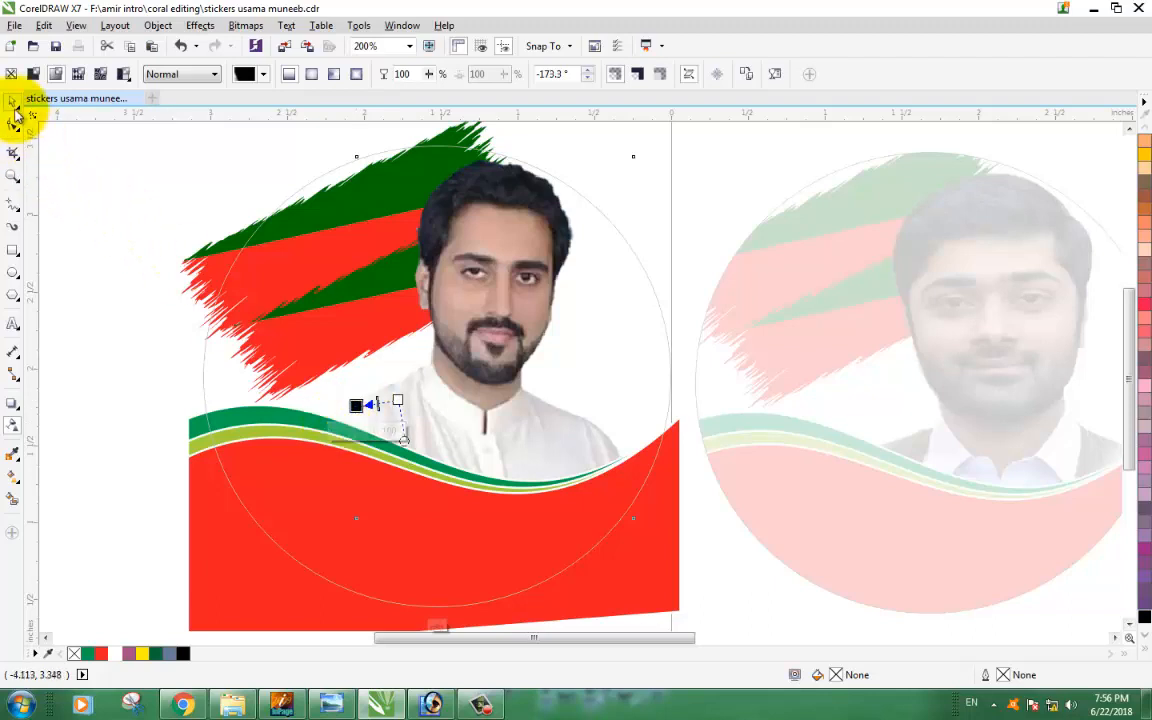
click(12, 101)
click(91, 227)
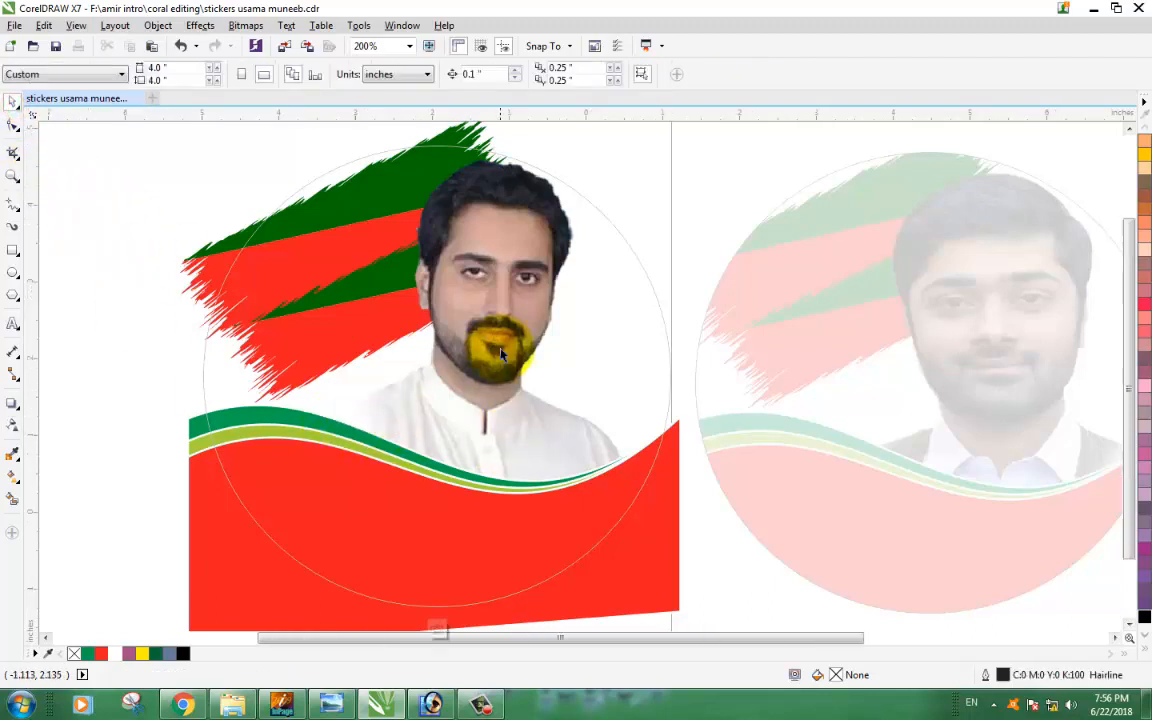
- Finish editing the left circle's PowerClip contents
scroll(490, 350, down, 1)
right_click(510, 316)
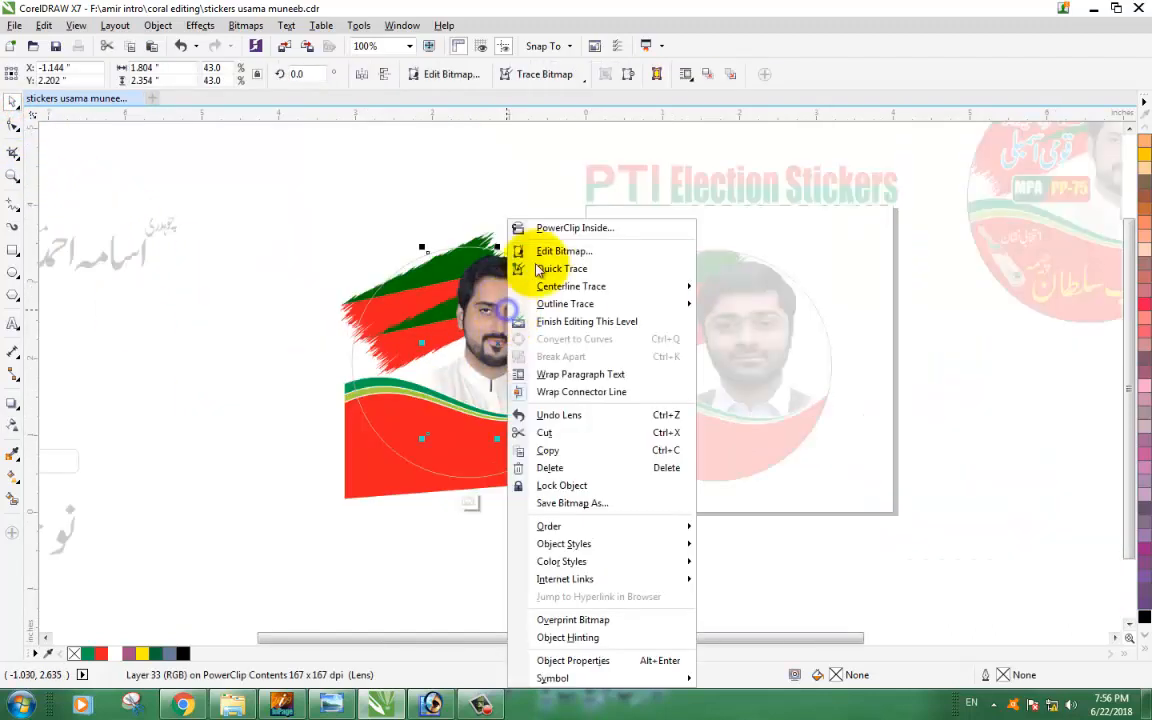
click(560, 318)
click(258, 418)
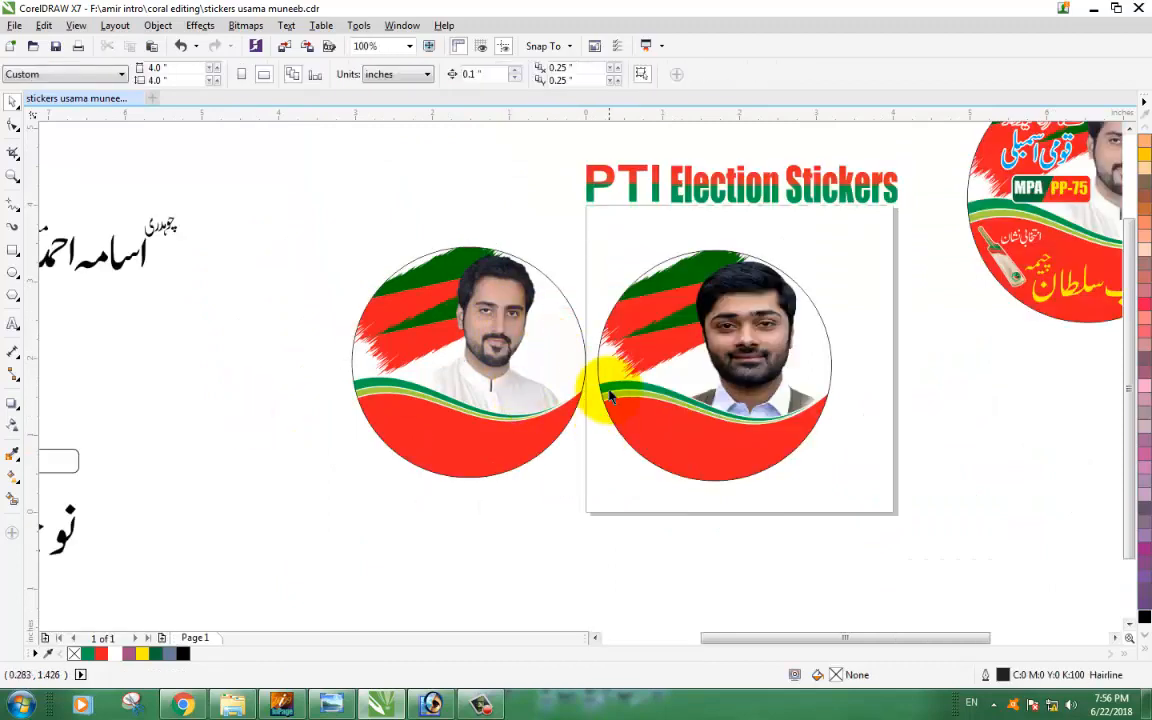
- Move all the loose Urdu texts, the PTI text, the bat symbol and the rounded box together closer to the left circle
click(597, 638)
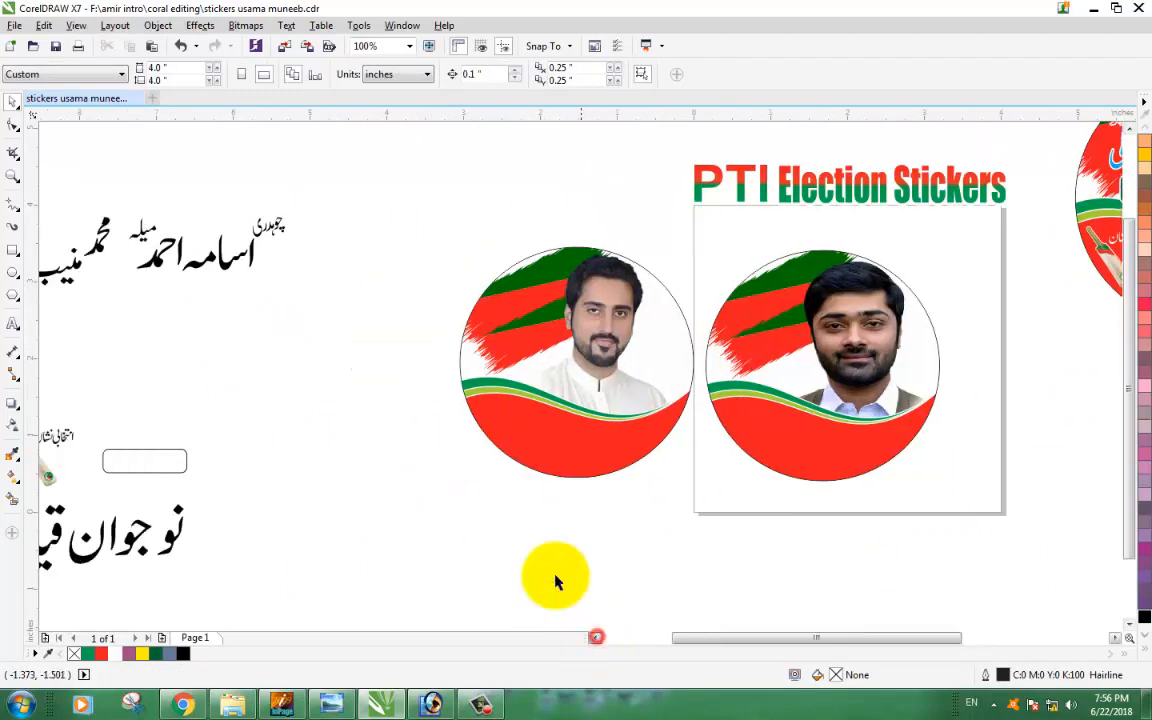
scroll(413, 450, down, 2)
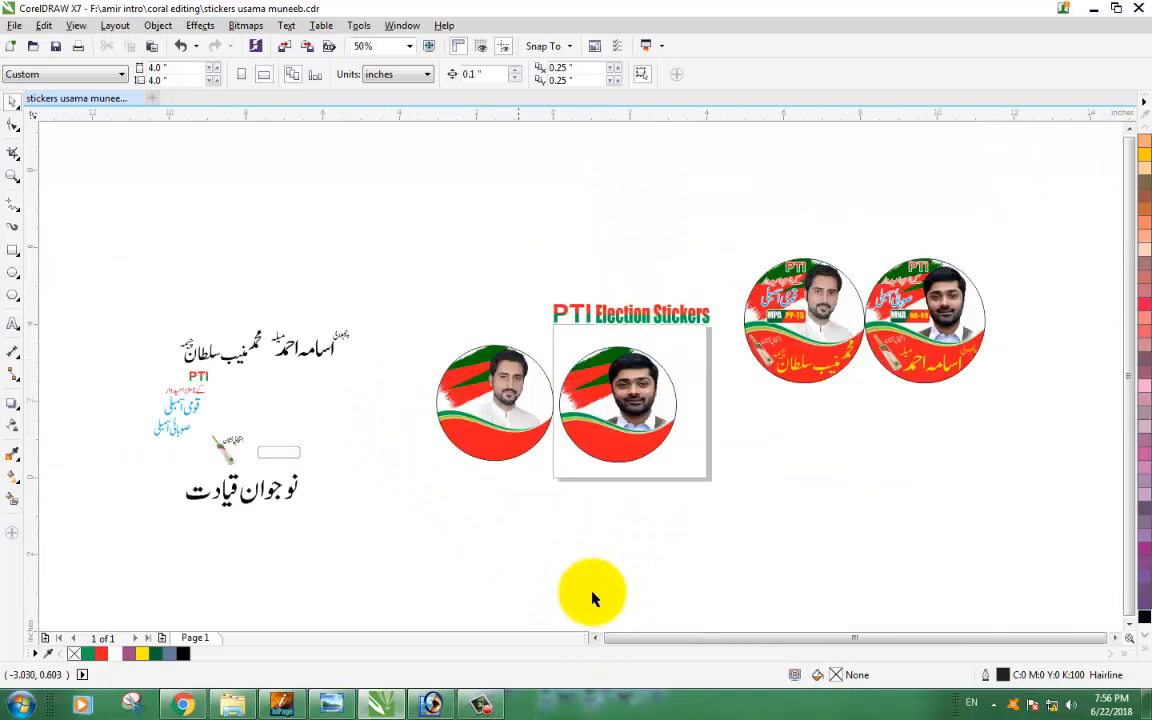
click(597, 638)
drag(205, 288, 450, 514)
drag(363, 420, 476, 418)
scroll(724, 500, up, 2)
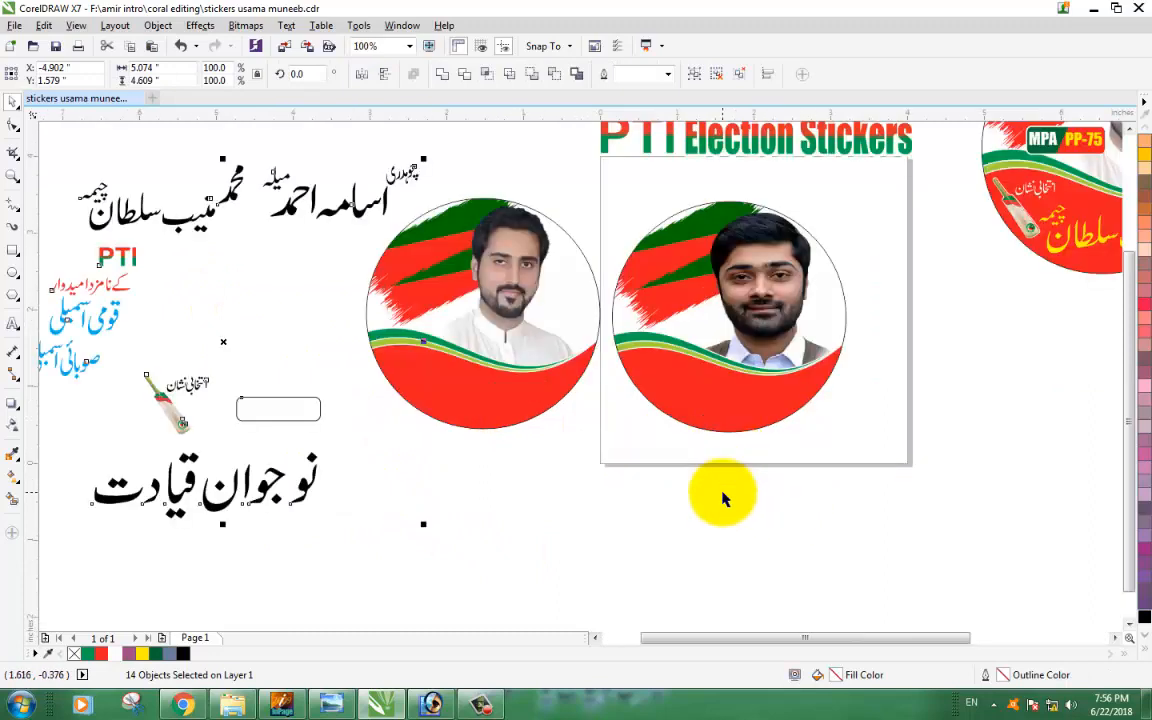
click(587, 508)
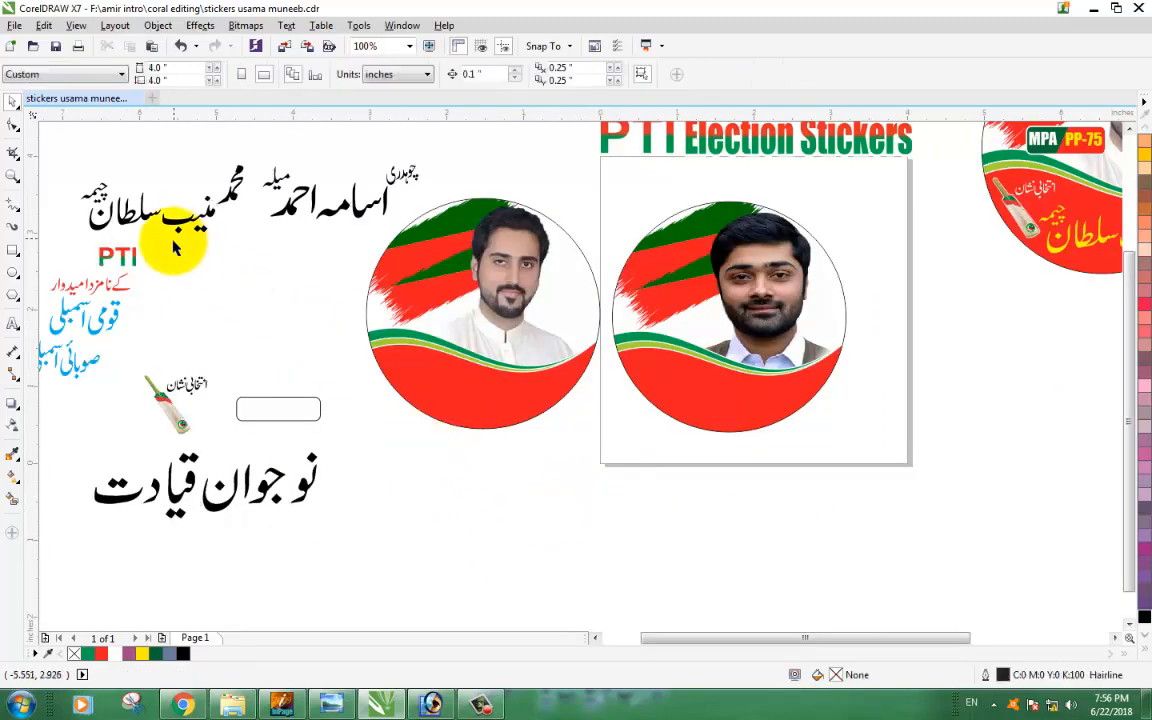
- Place the PTI text on the green brush stroke at the top of the left circle, beside the portrait's head
click(127, 264)
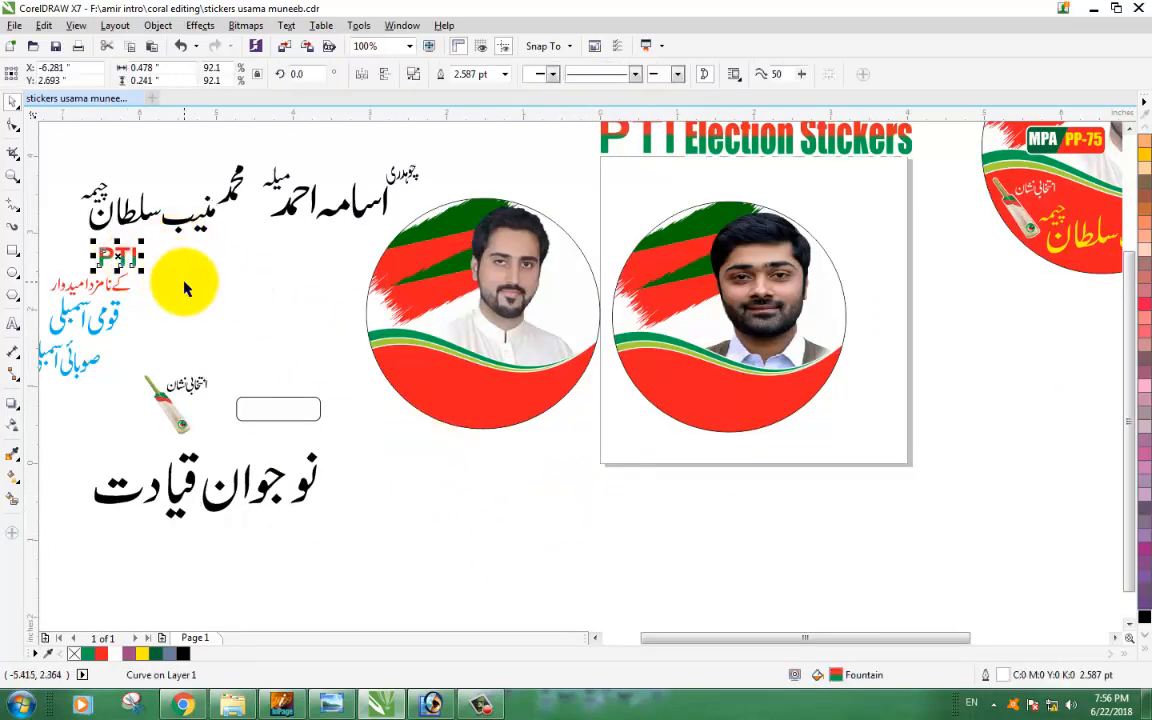
drag(118, 258, 456, 221)
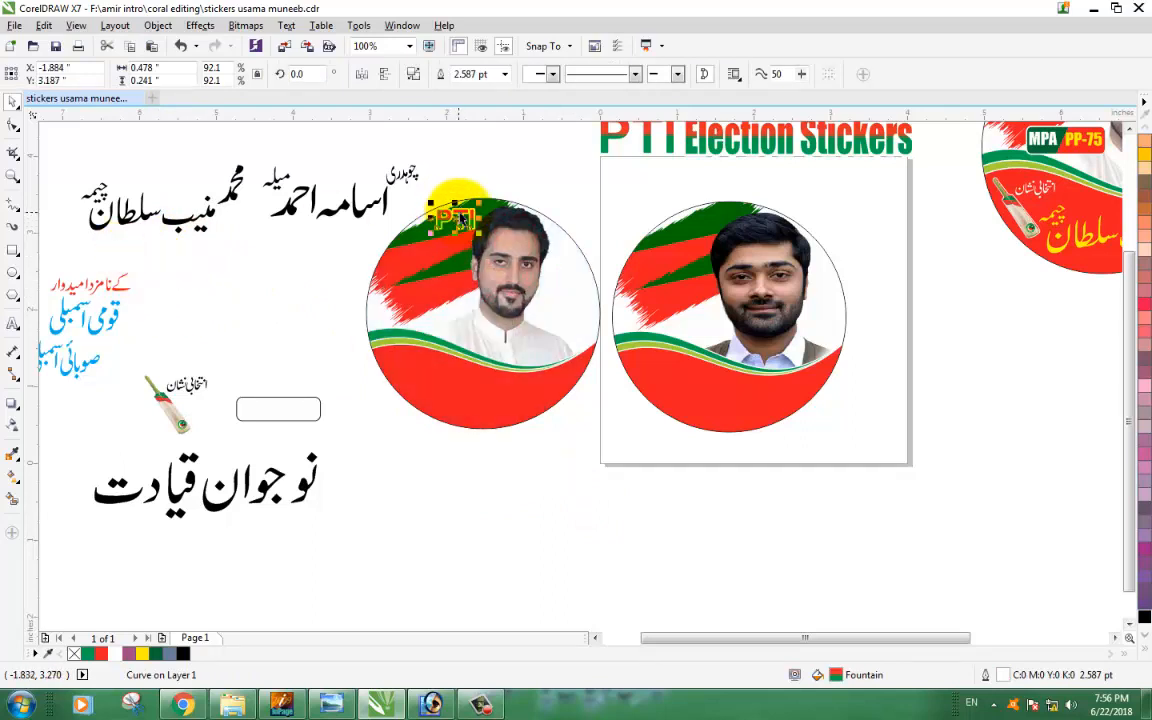
click(266, 305)
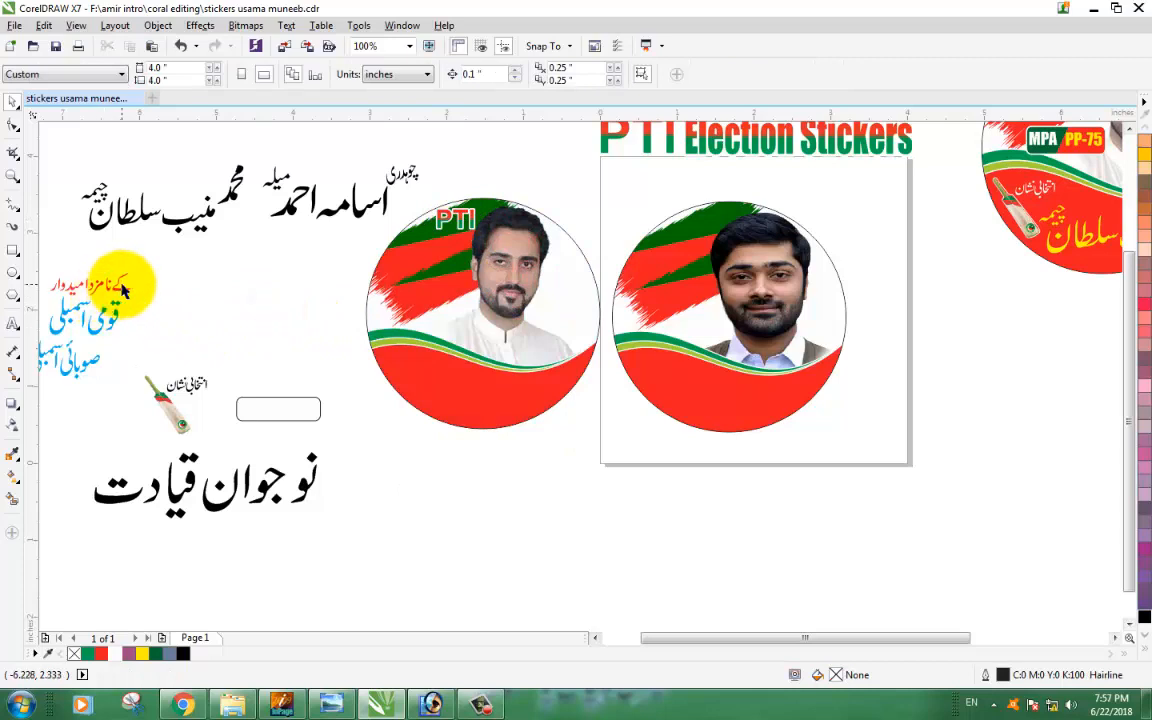
- Move the red "کے نامزد امیدوار" line and the blue "قومی اسمبلی" line onto the left circle's brush strokes beneath PTI
click(122, 292)
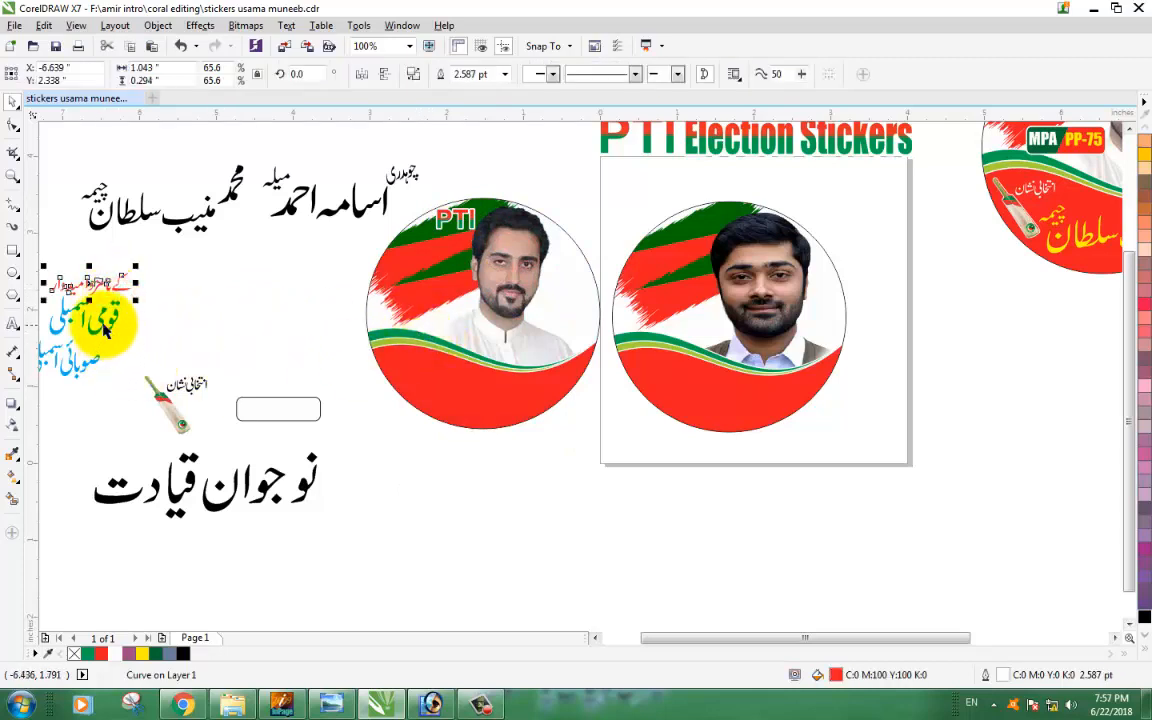
shift+click(100, 330)
drag(90, 303, 380, 292)
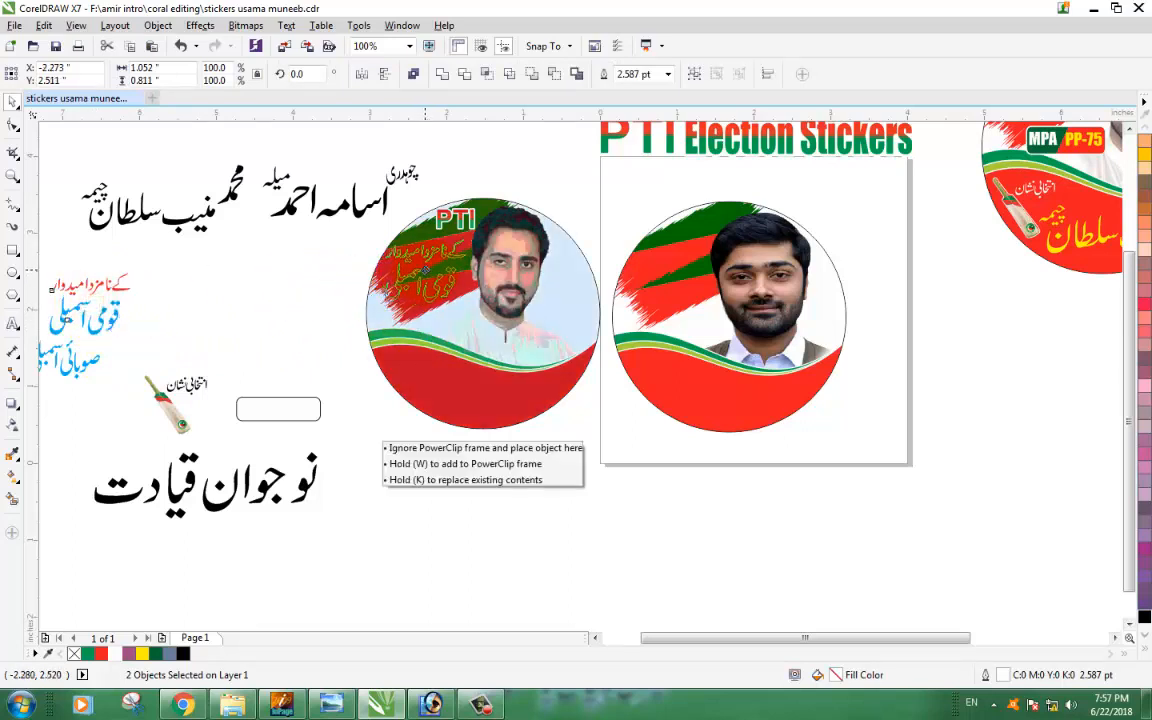
drag(425, 270, 427, 269)
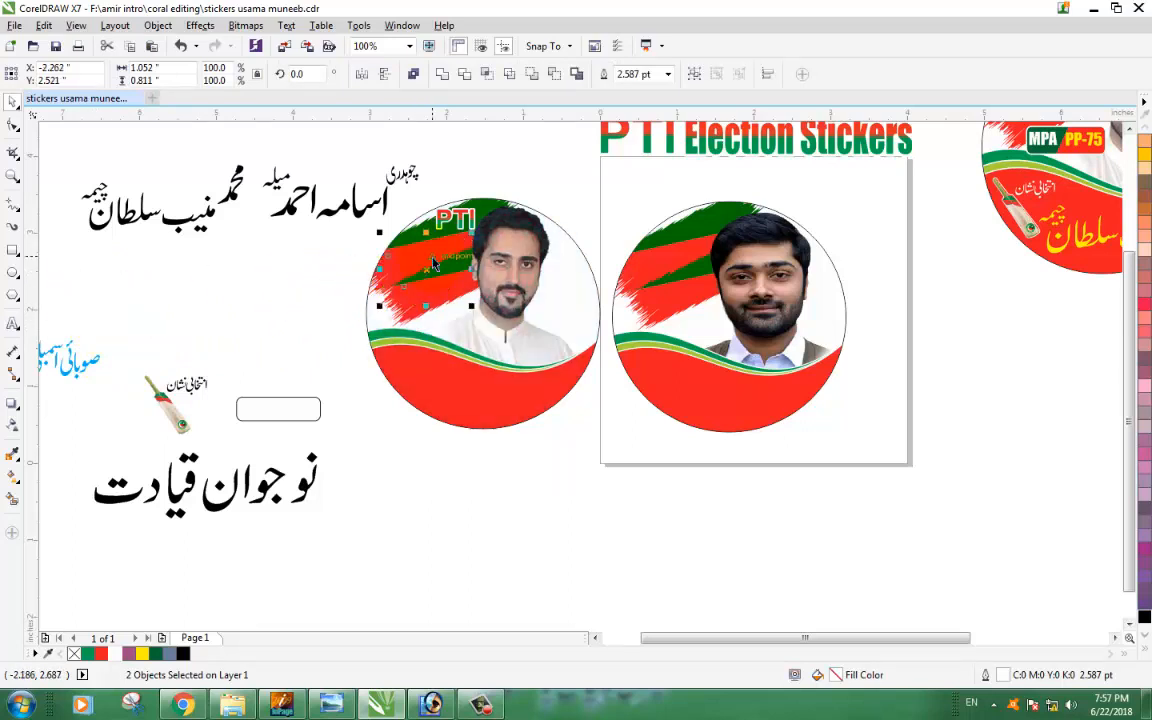
click(228, 298)
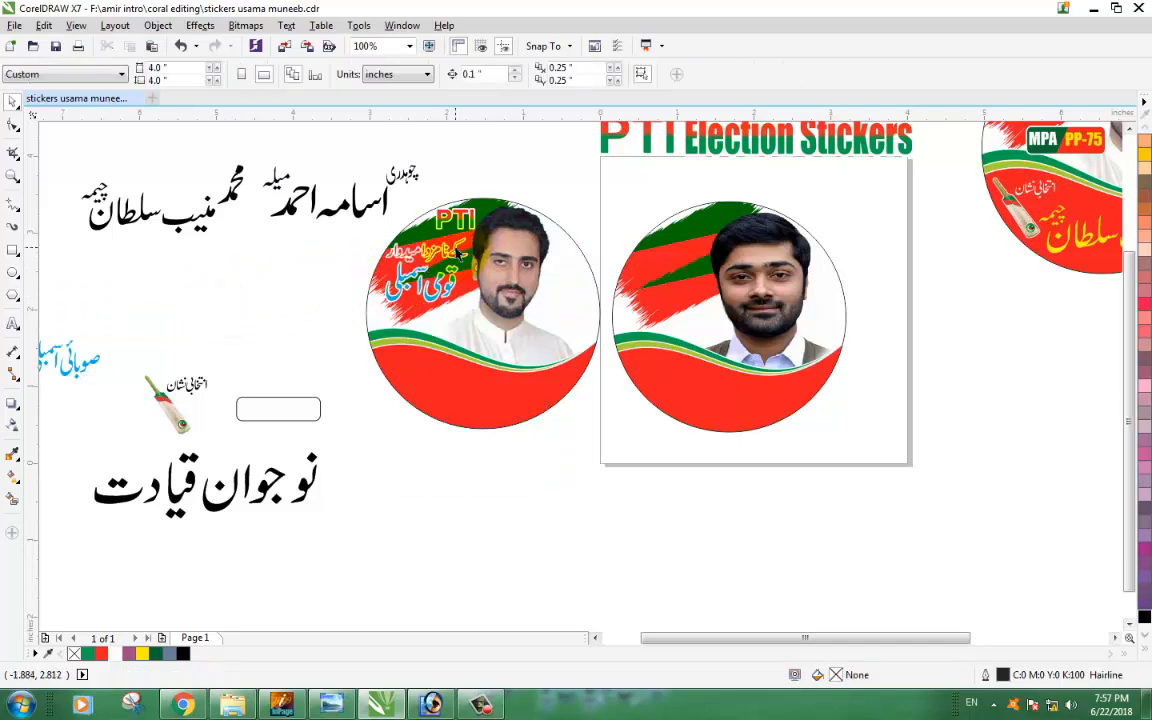
- Copy the PTI text and the red "کے نامزد امیدوار" line to the matching place on the right circle
click(457, 226)
shift+click(451, 236)
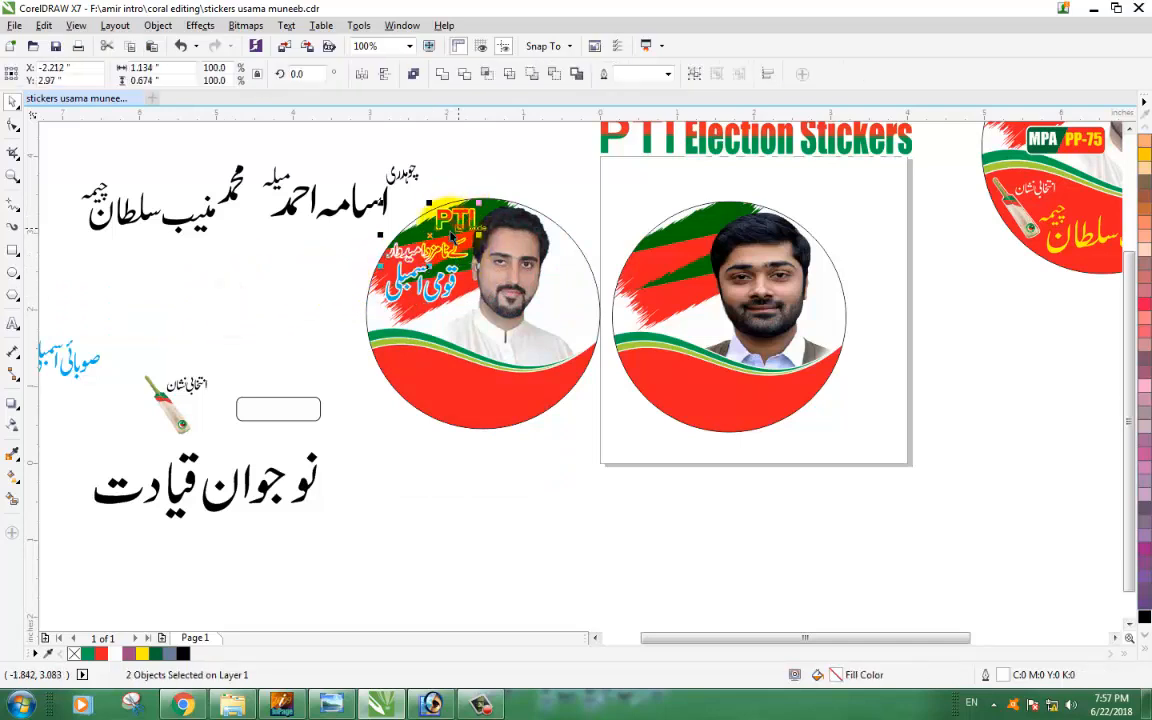
drag(432, 236, 683, 236)
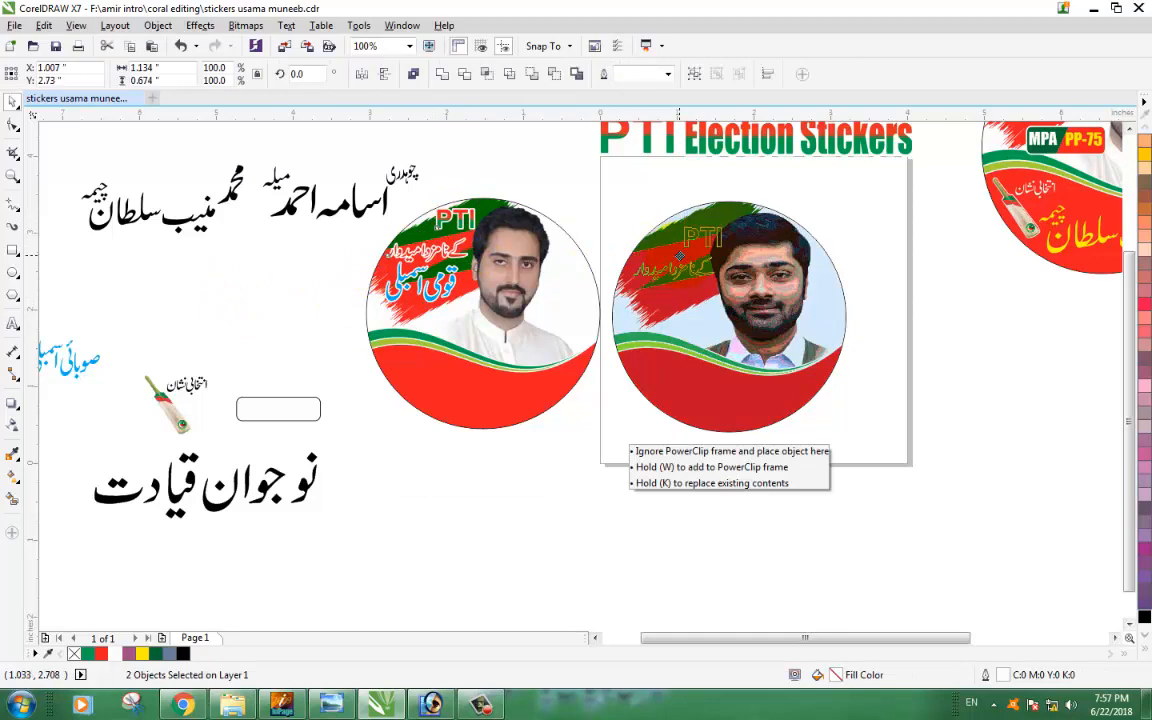
drag(679, 256, 679, 250)
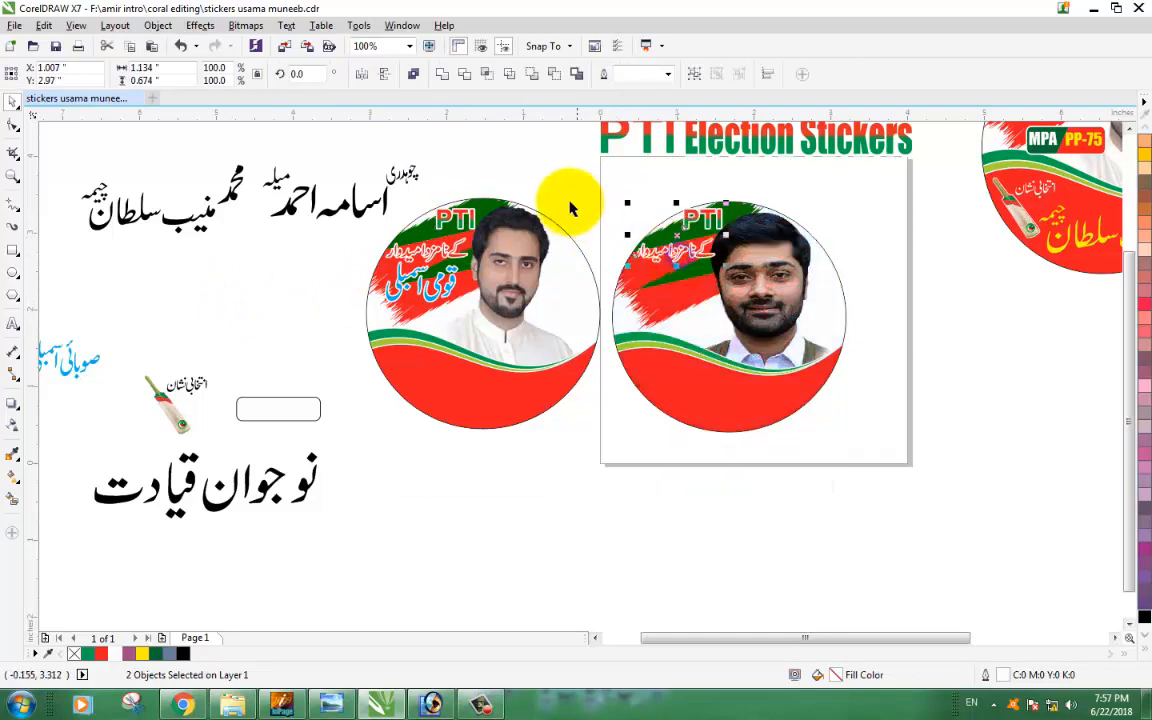
click(557, 192)
- Adjust the PTI text and the red candidate line on the right circle so they sit clear of the portrait's hair
scroll(705, 232, up, 2)
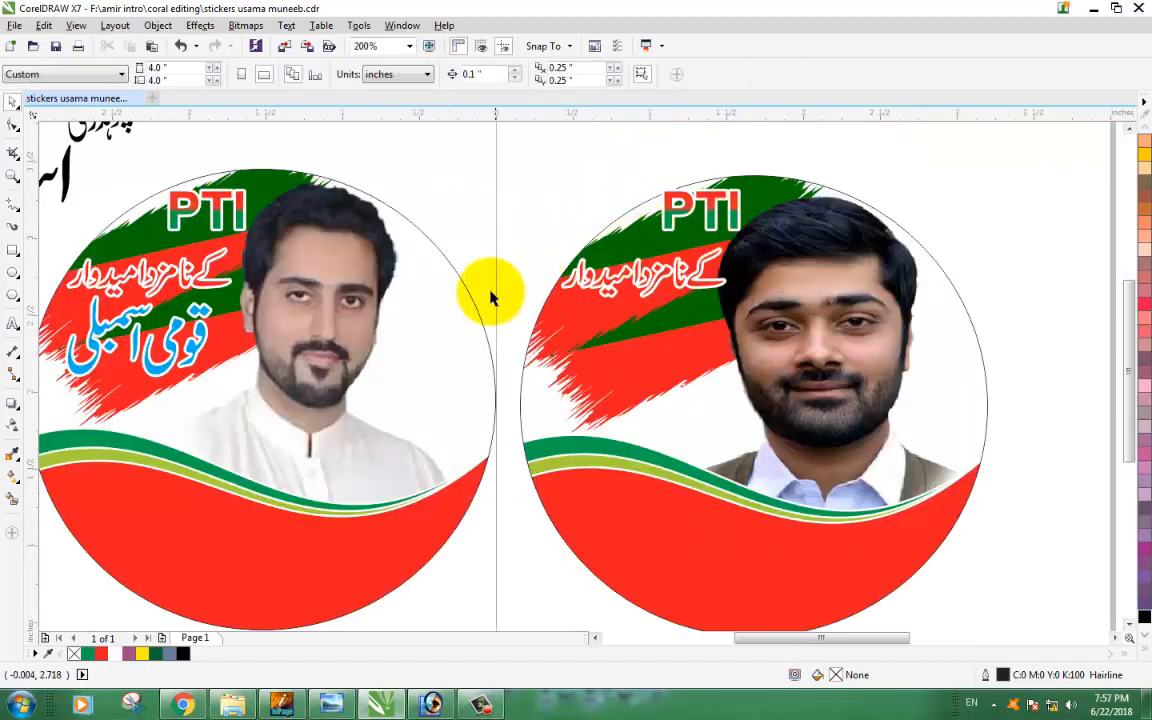
drag(679, 283, 672, 298)
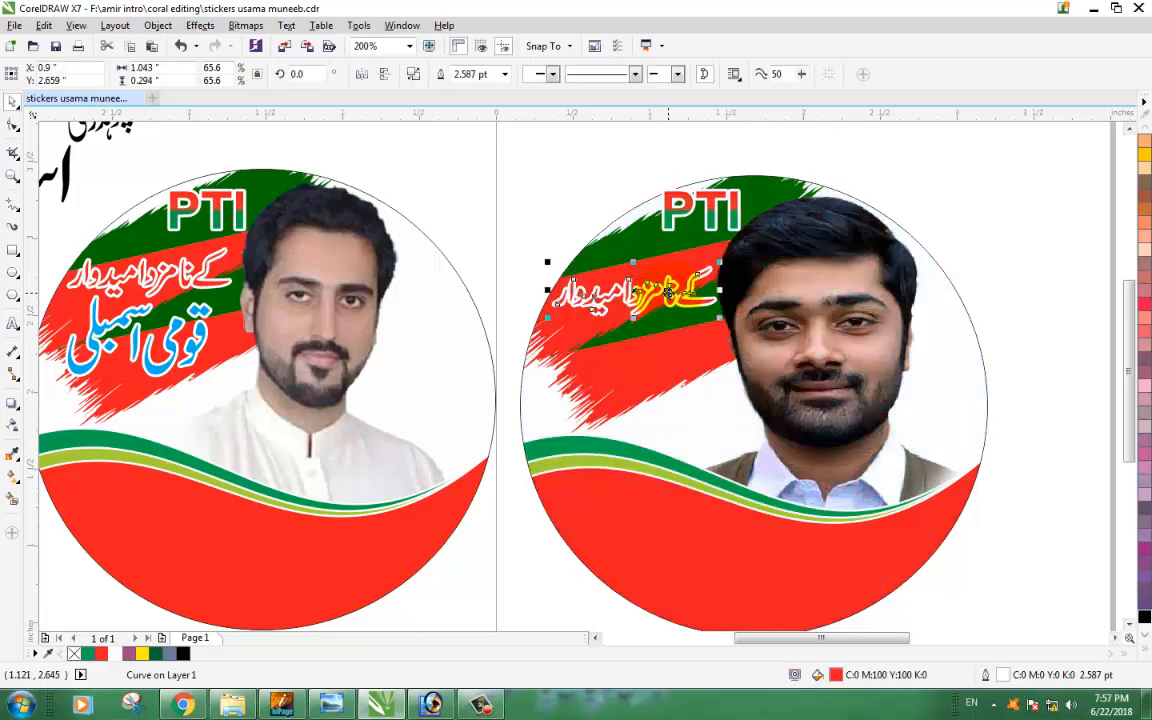
click(494, 247)
drag(712, 224, 689, 229)
click(450, 192)
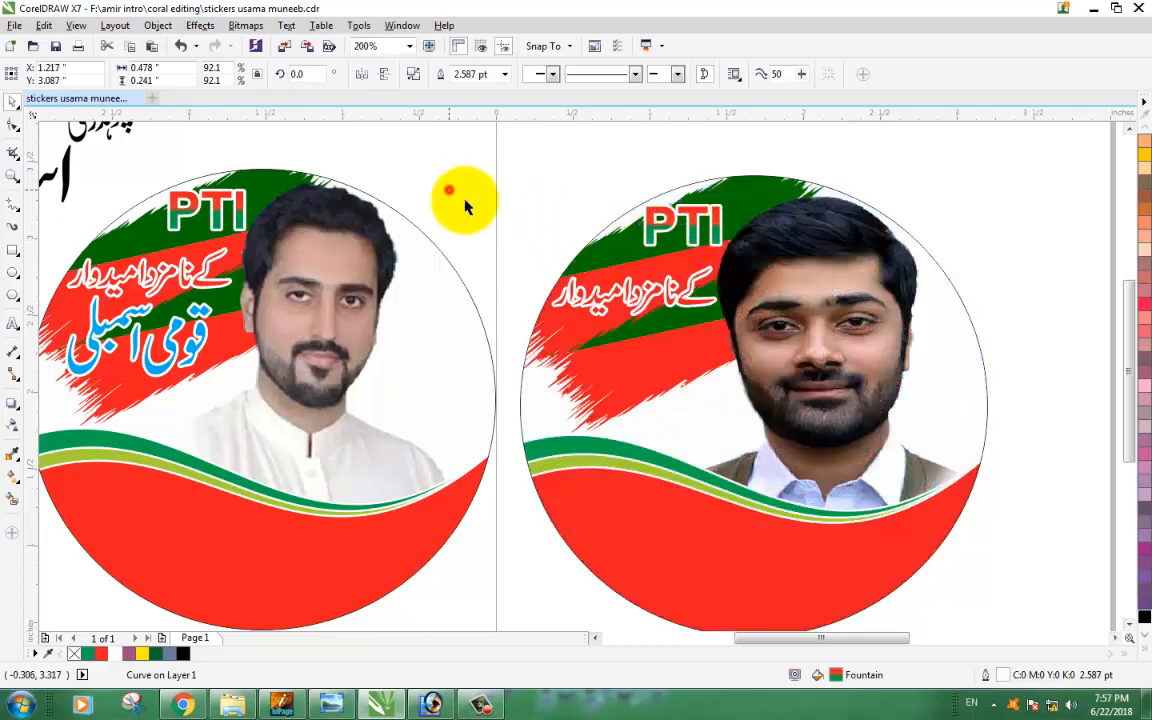
drag(688, 304, 691, 299)
scroll(514, 249, down, 1)
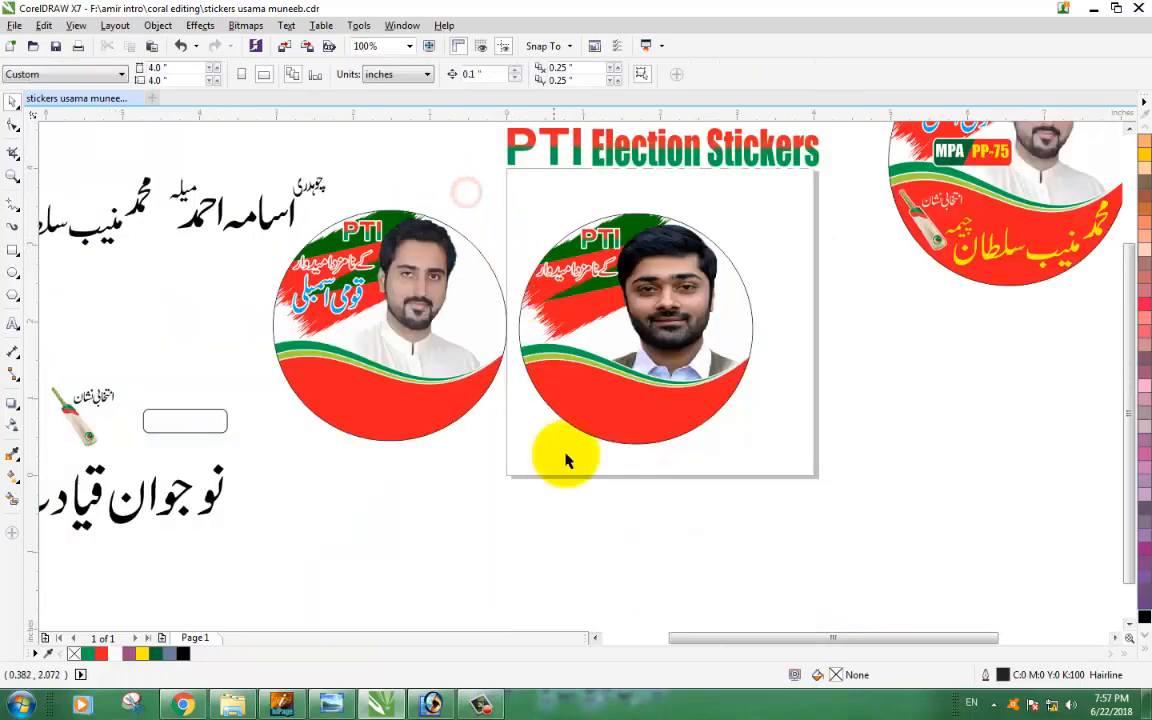
- Place the blue "صوبائی اسمبلی" text below the red candidate line on the right circle
click(595, 637)
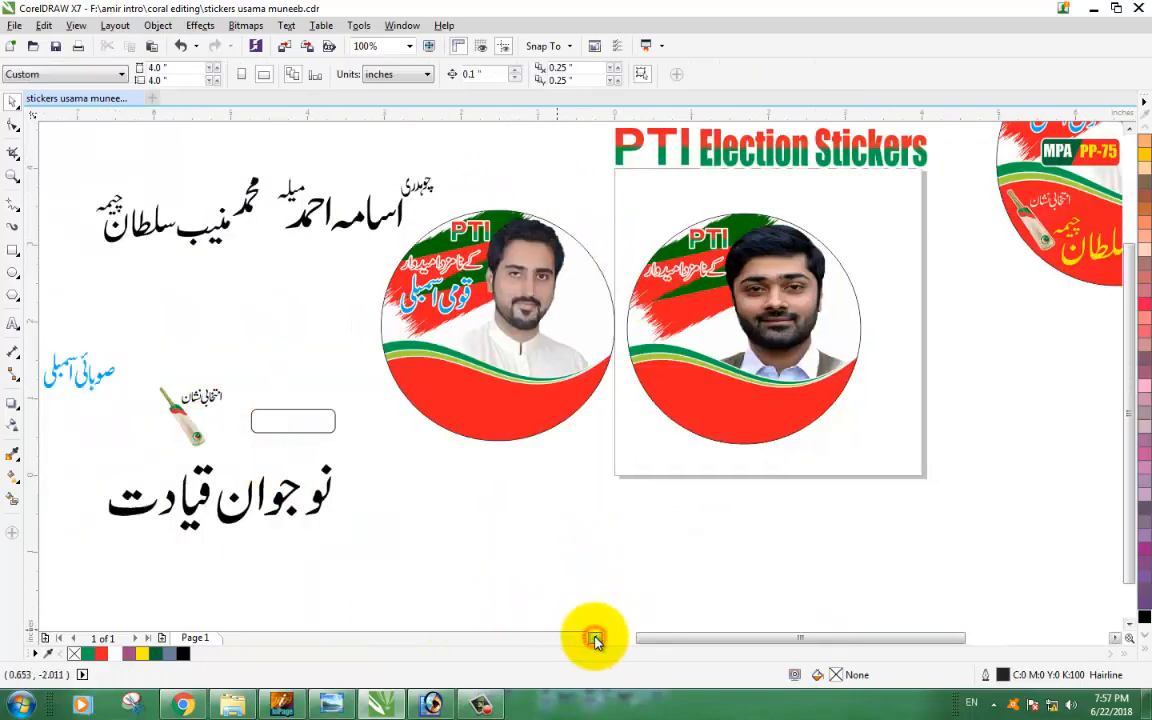
drag(91, 374, 688, 330)
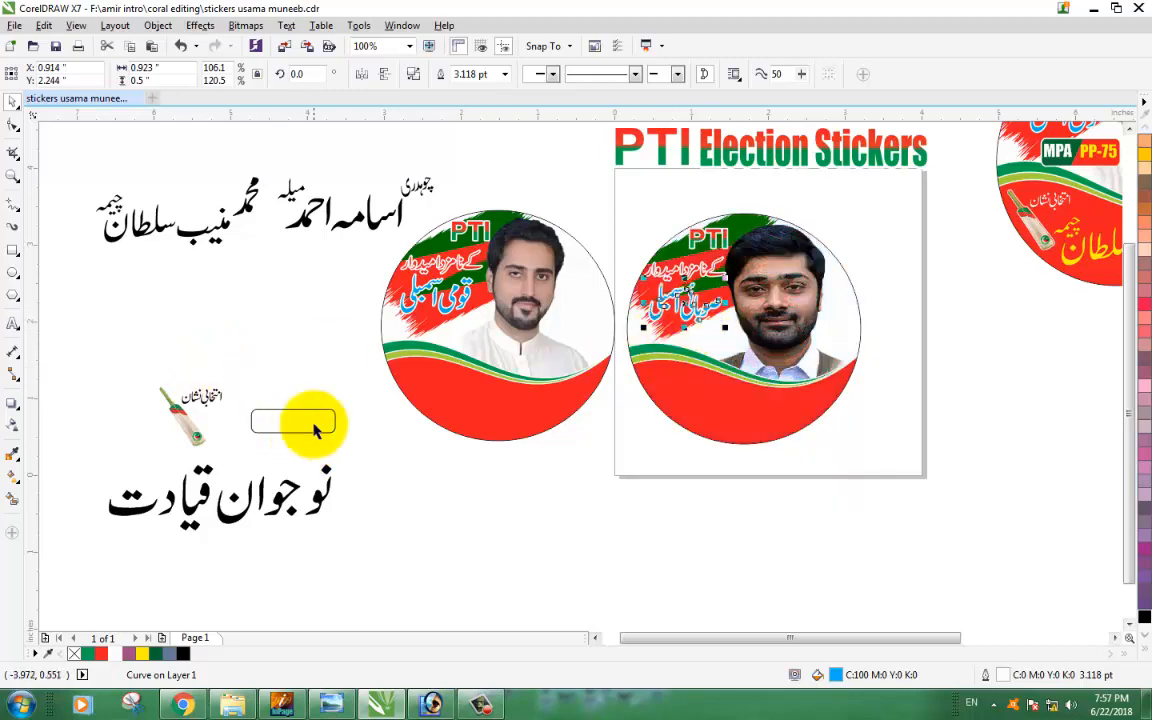
scroll(743, 288, up, 1)
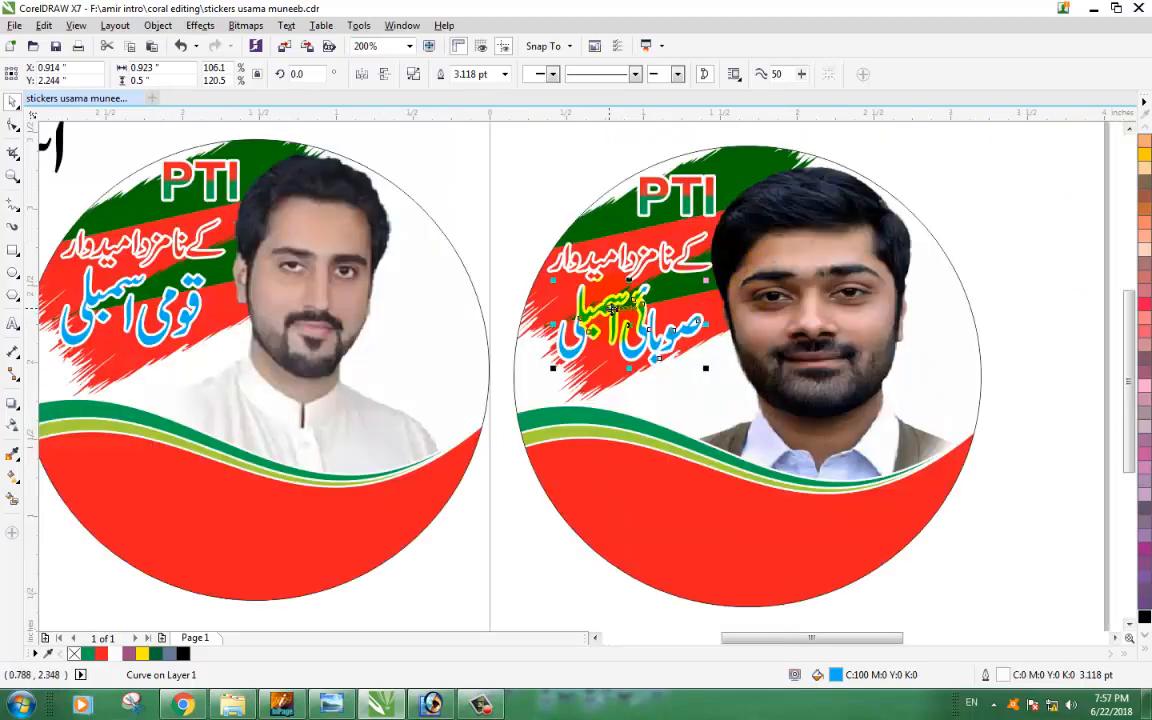
scroll(612, 309, up, 1)
scroll(665, 358, down, 1)
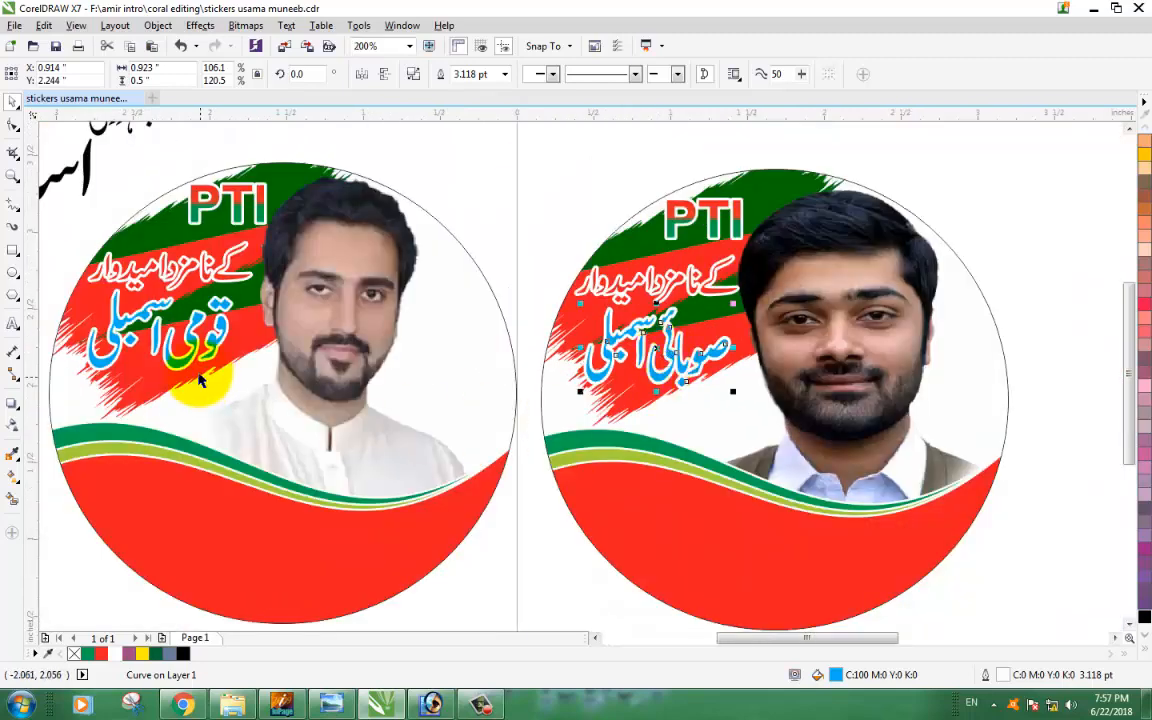
scroll(586, 609, down, 1)
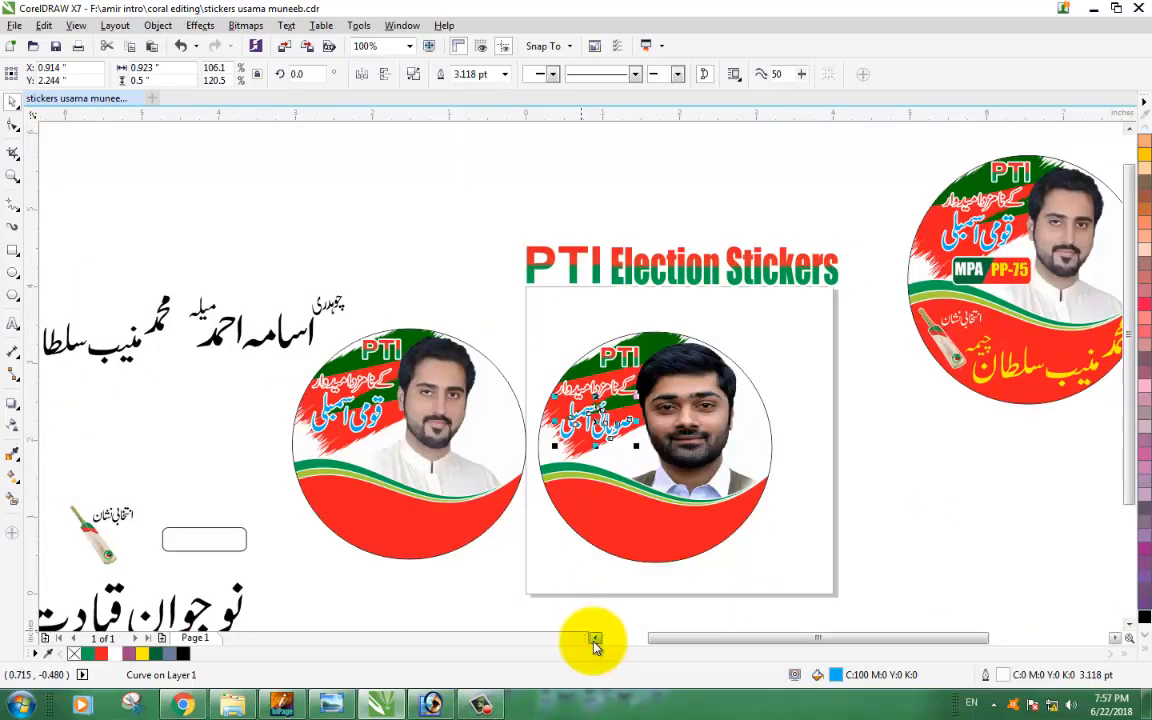
- Move the large "نوجوان قیادت" text to just below the page, under the right circle
click(594, 638)
drag(1128, 459, 1128, 521)
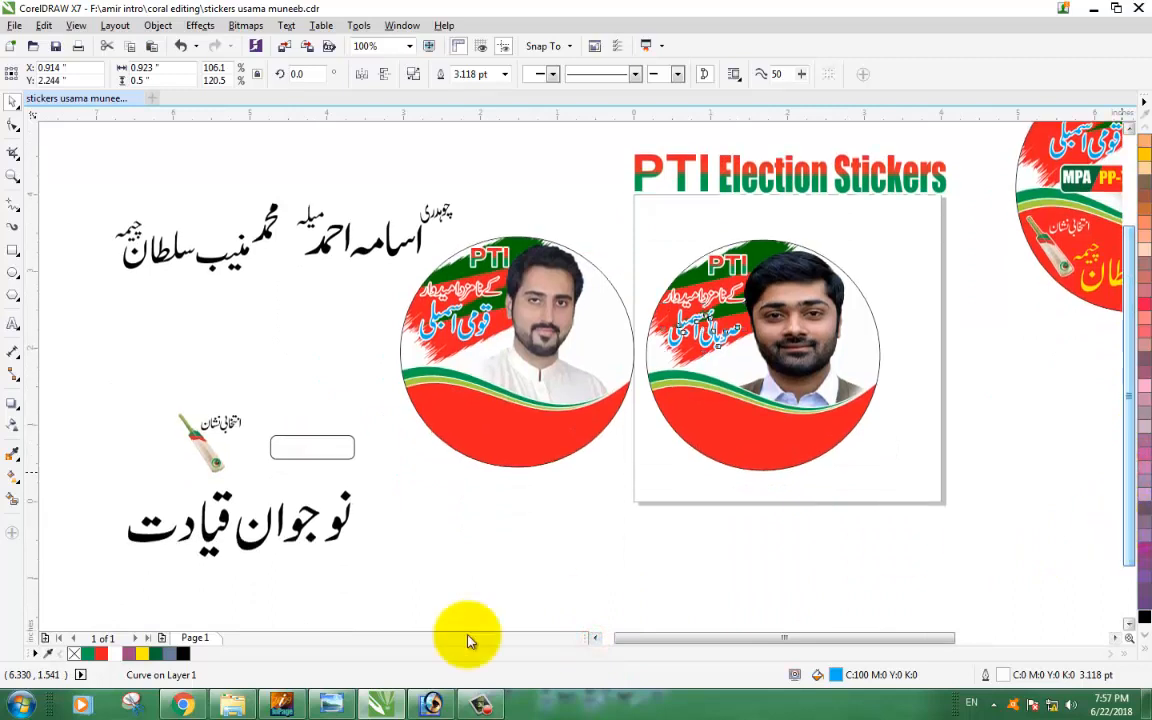
click(487, 578)
drag(340, 528, 882, 543)
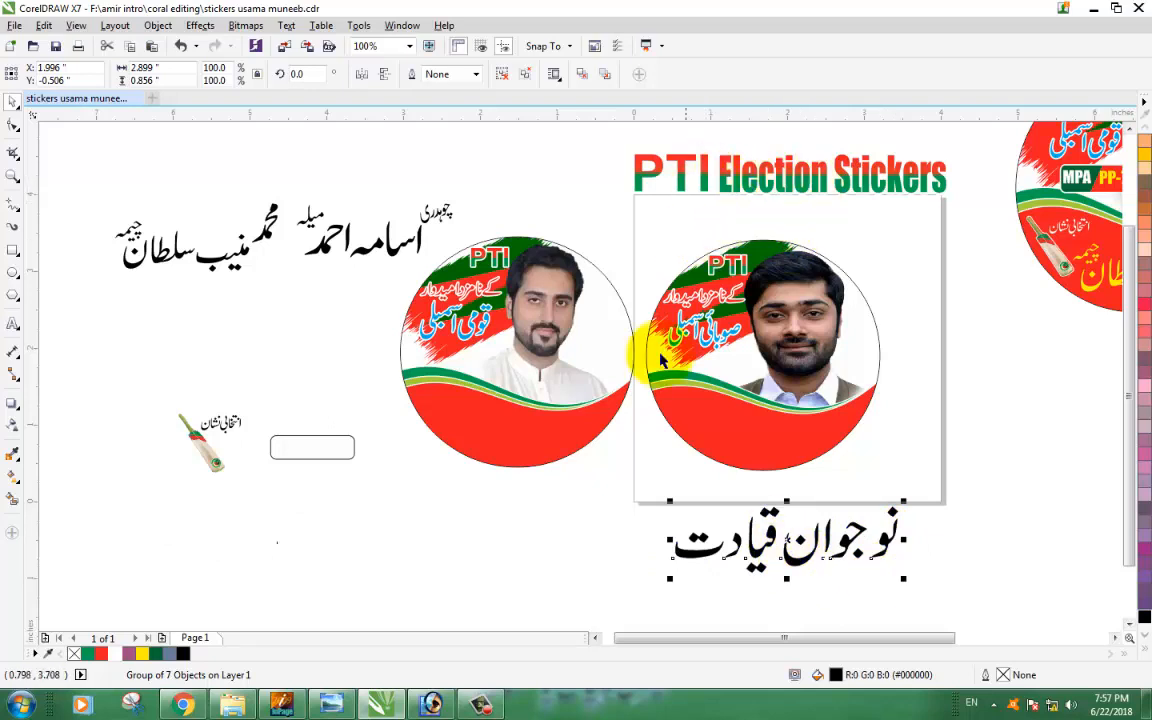
click(467, 515)
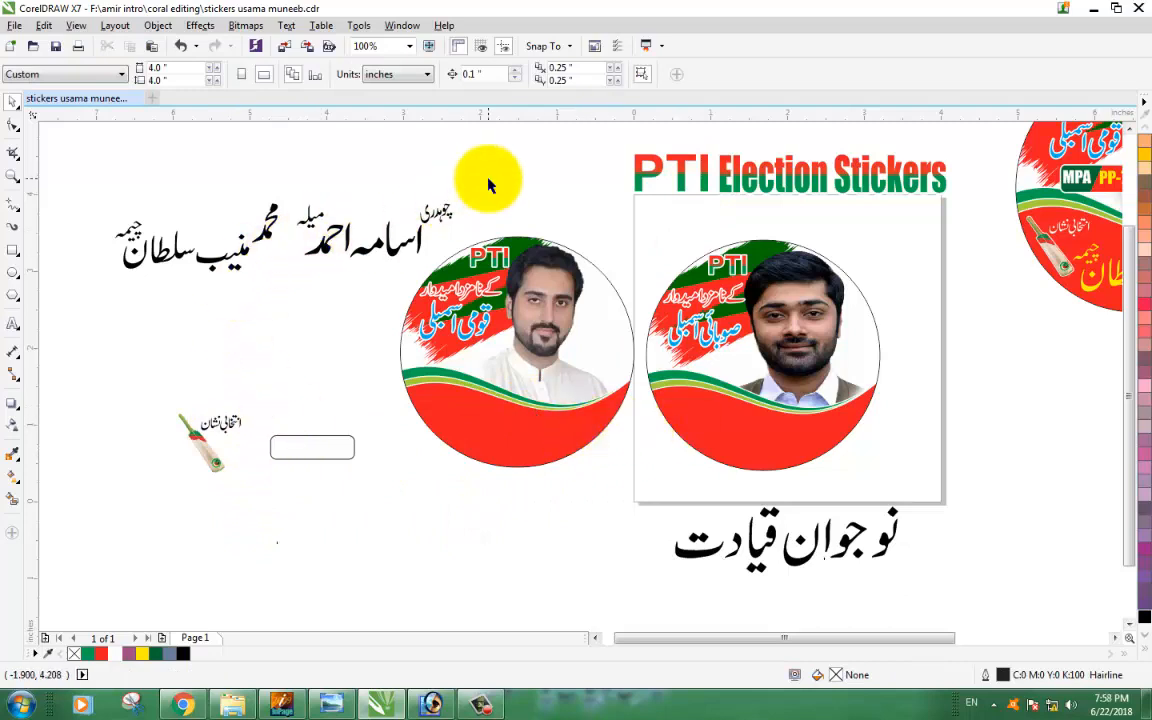
- Move the three-part candidate name text onto the red banner area of the right circle
drag(483, 179, 292, 281)
drag(373, 193, 773, 432)
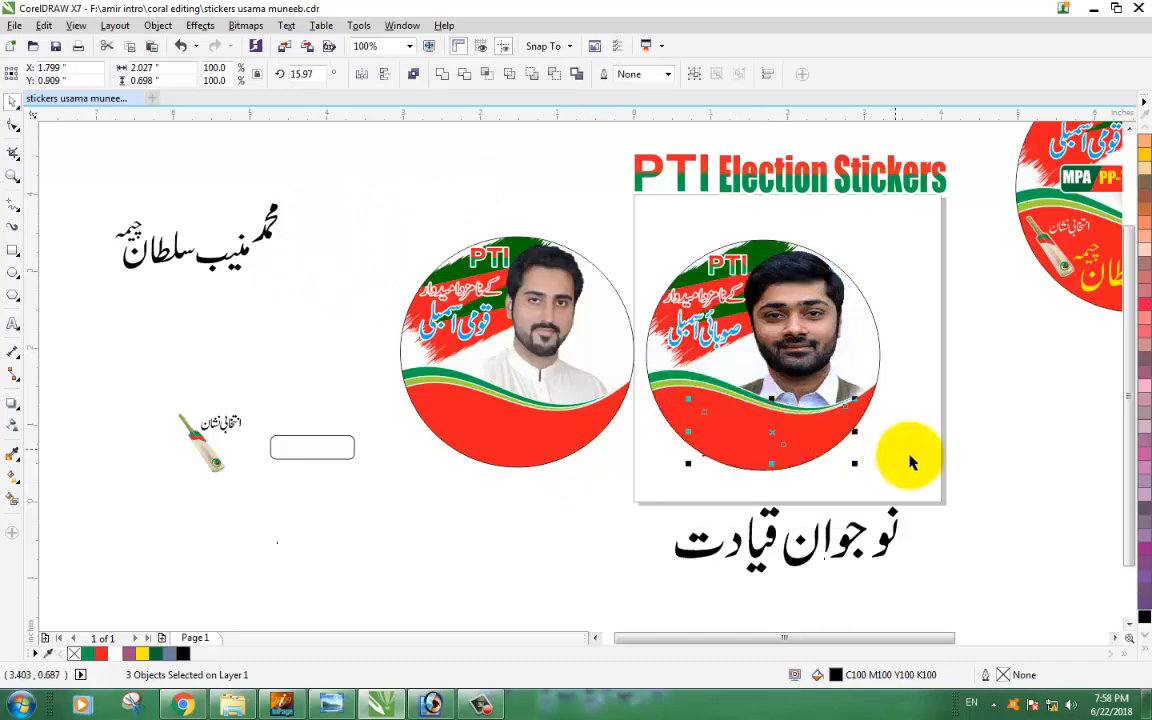
click(963, 411)
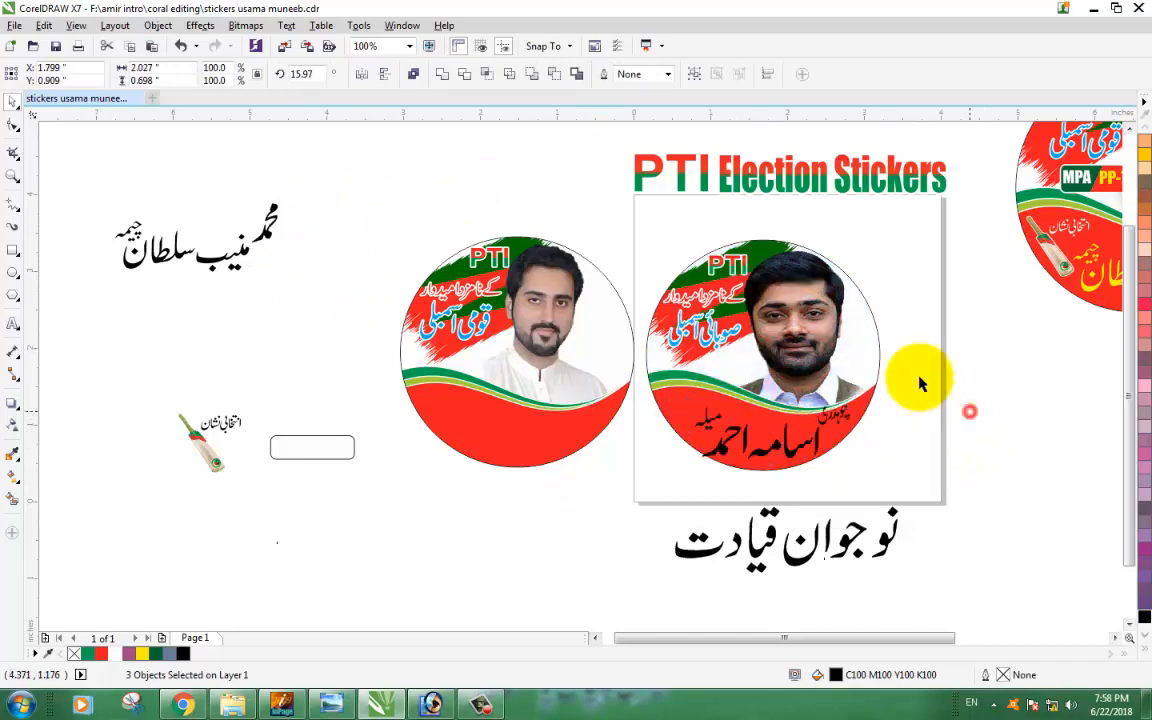
- Enlarge the right circle to about 3.24 inches wide and 3.35 inches high, stretching it upward
click(866, 334)
drag(881, 232, 892, 226)
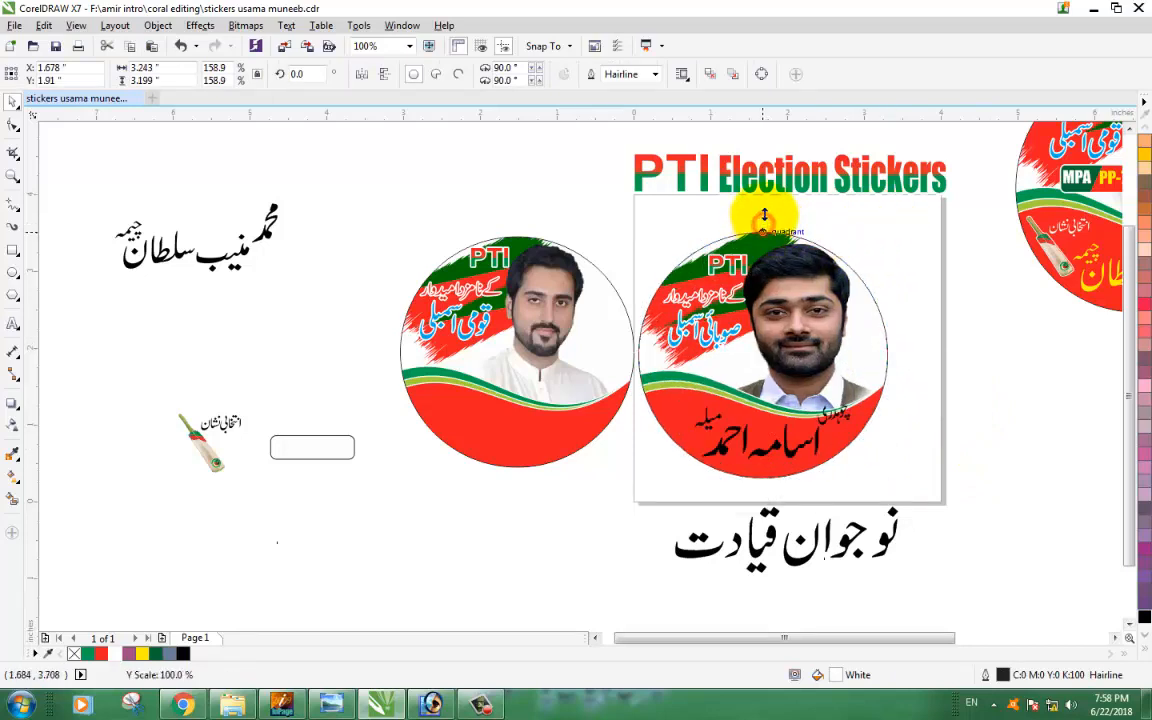
drag(764, 215, 764, 213)
click(985, 395)
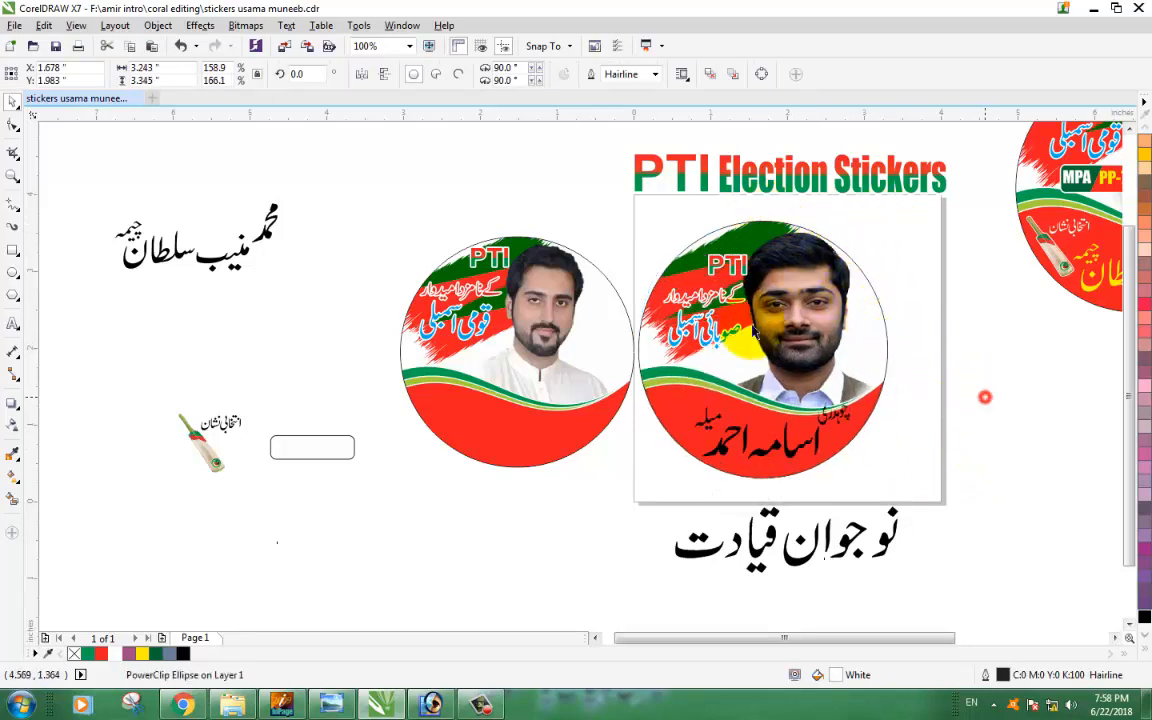
- Raise the PTI text and both Urdu lines together on the right circle, then fine-tune the PTI and blue assembly text positions
scroll(668, 262, up, 2)
drag(550, 162, 843, 442)
drag(738, 320, 731, 289)
click(551, 194)
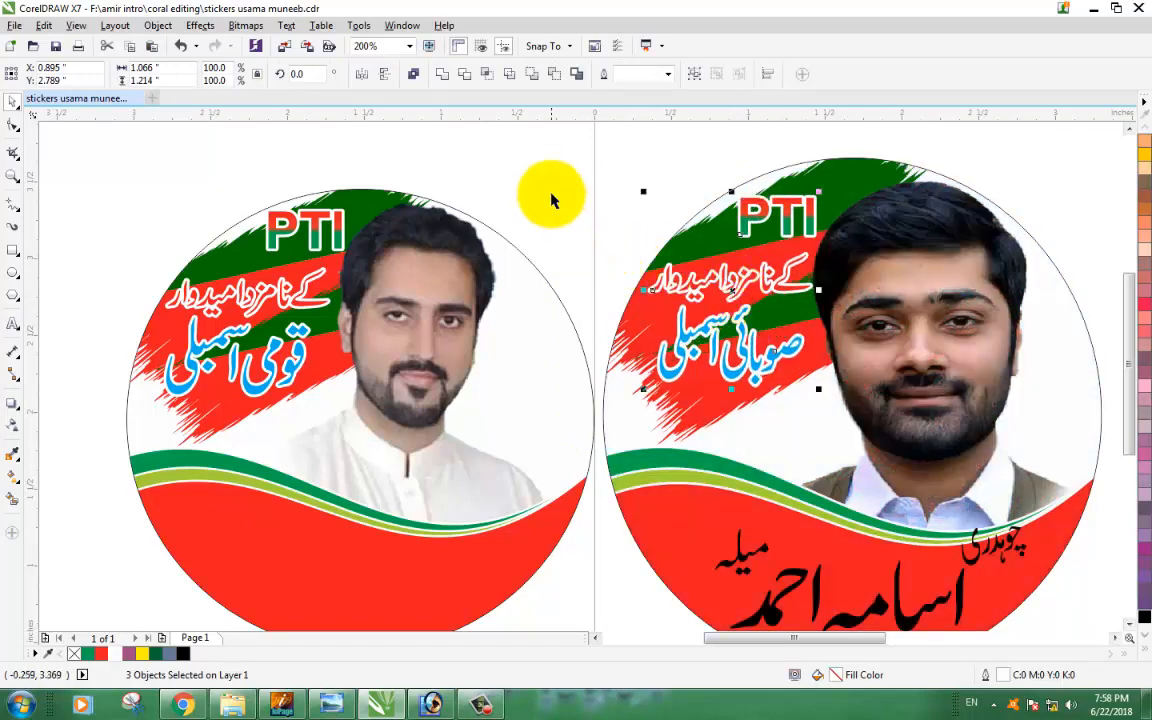
drag(810, 220, 783, 205)
click(560, 200)
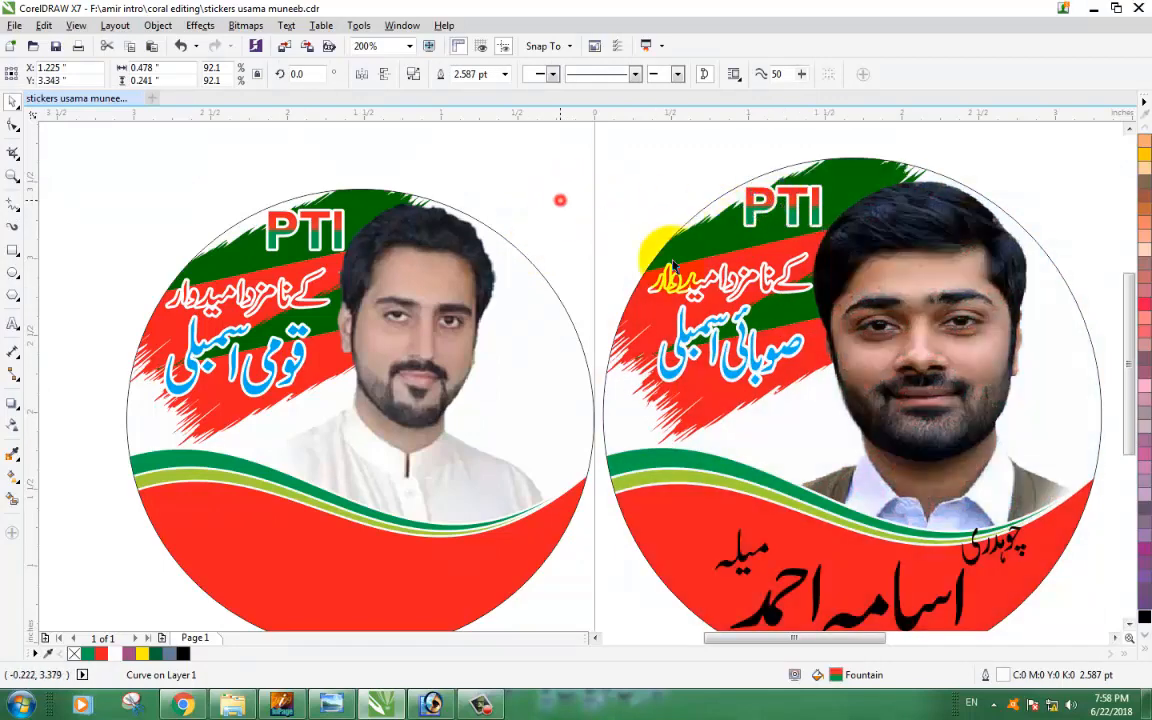
drag(752, 369, 745, 371)
click(560, 231)
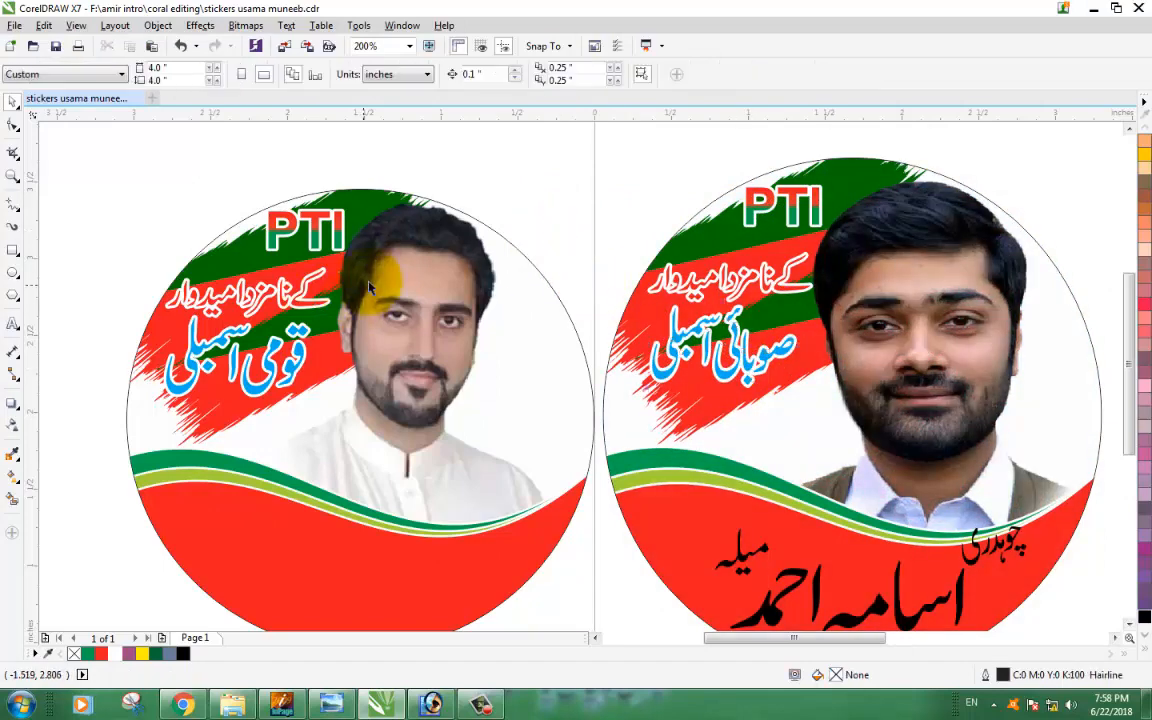
- Stretch the left circle slightly upward to about 3.12 inches high and widen it slightly on its left side
scroll(368, 287, down, 1)
click(445, 325)
drag(366, 226, 362, 214)
click(175, 265)
scroll(168, 272, up, 1)
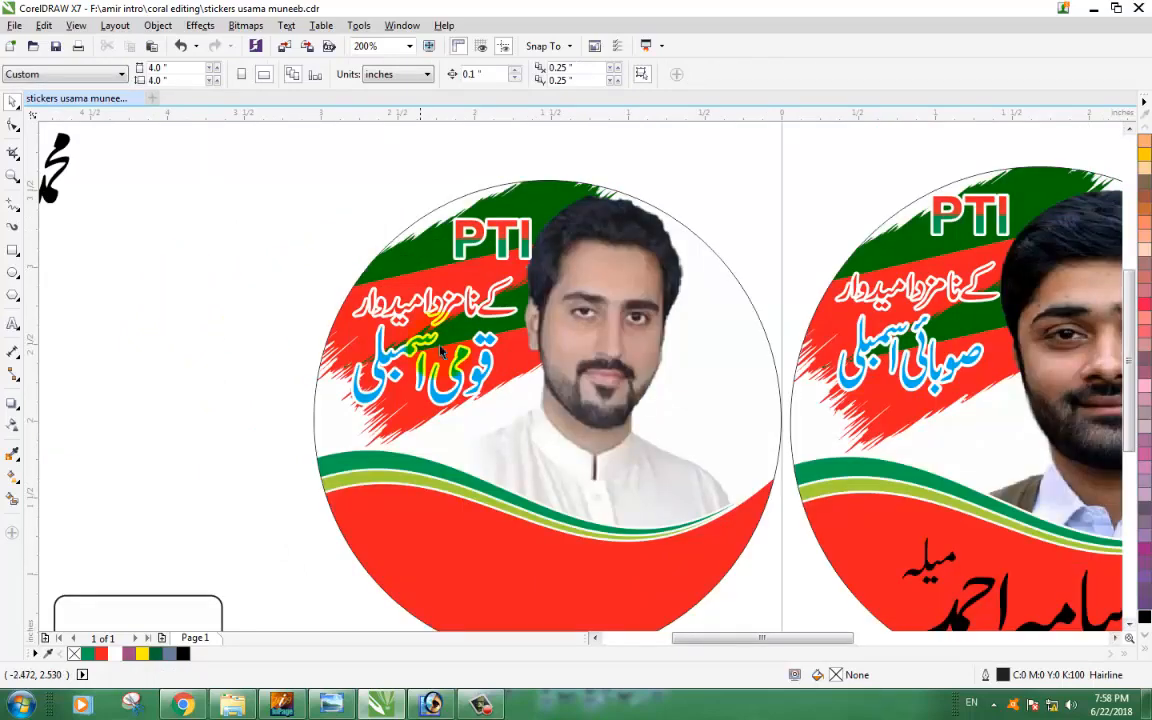
click(315, 398)
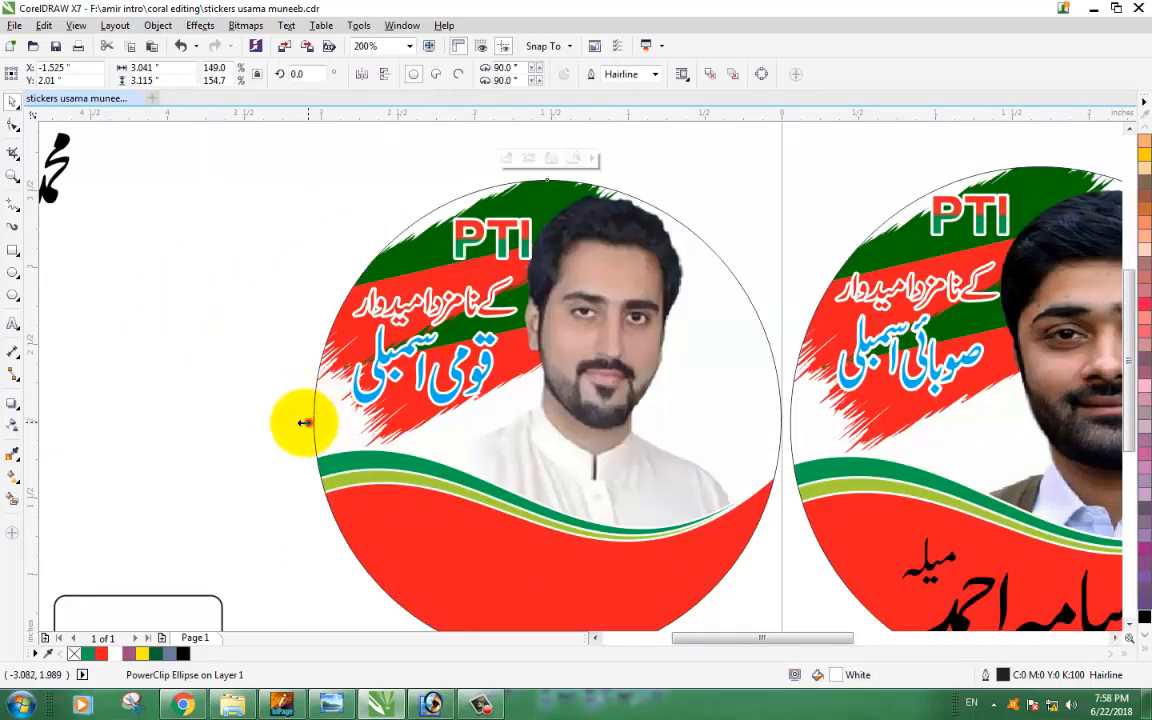
drag(304, 422, 298, 424)
click(244, 370)
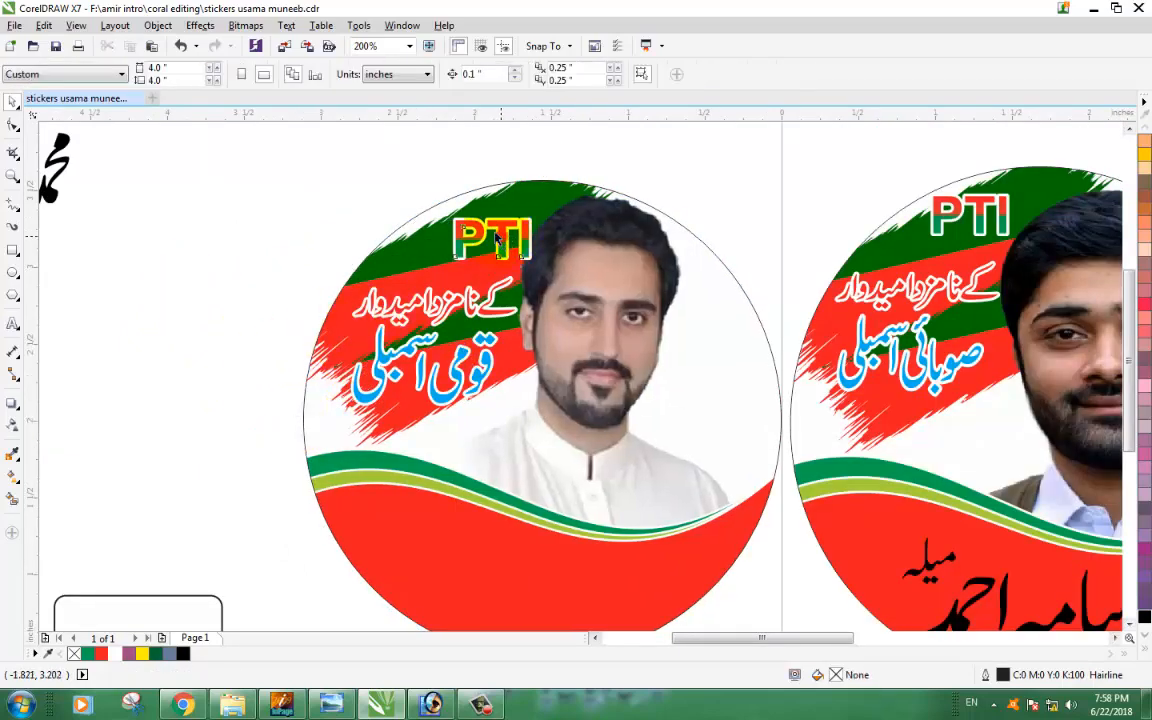
- Shift PTI and both Urdu lines up and outward on the left circle, and nudge the right circle's blue assembly text outward
drag(495, 237, 479, 216)
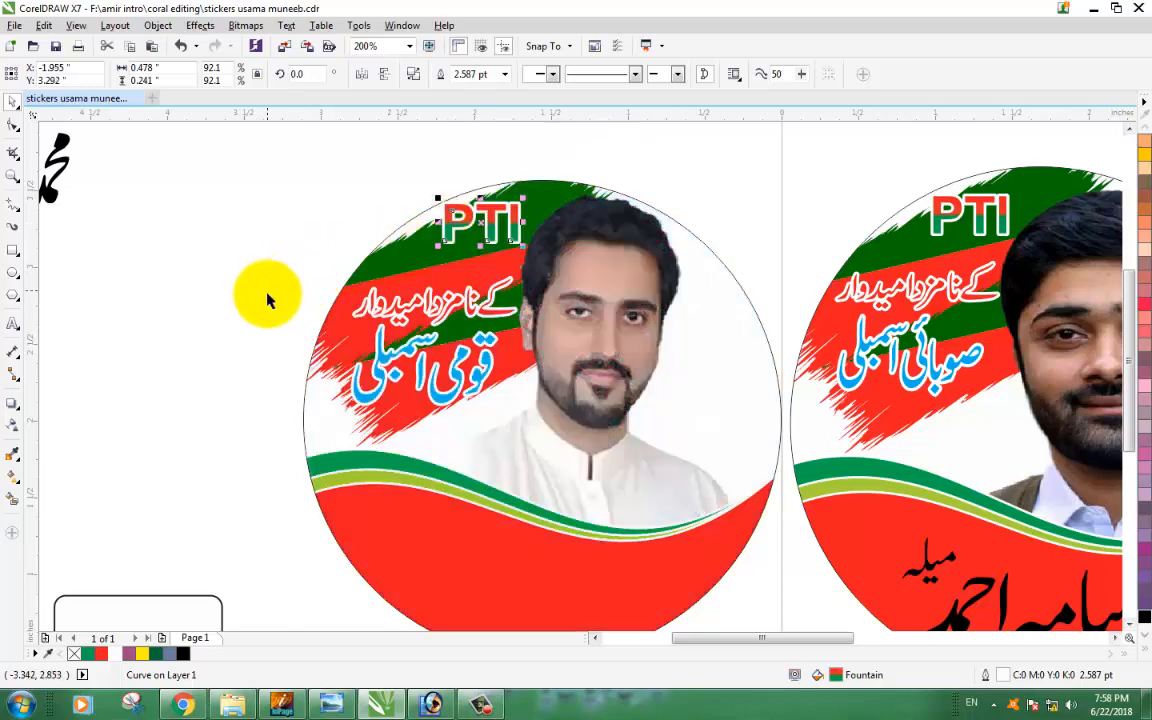
drag(449, 316, 432, 295)
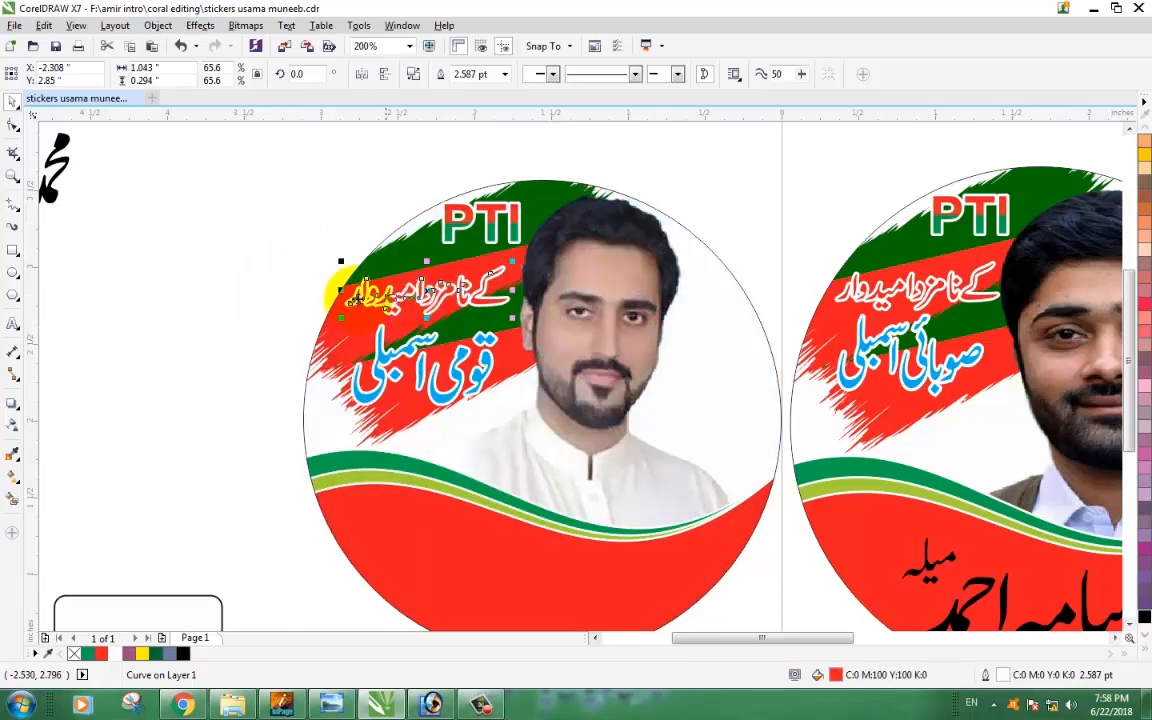
click(254, 322)
drag(435, 393, 431, 384)
click(184, 394)
scroll(369, 390, down, 1)
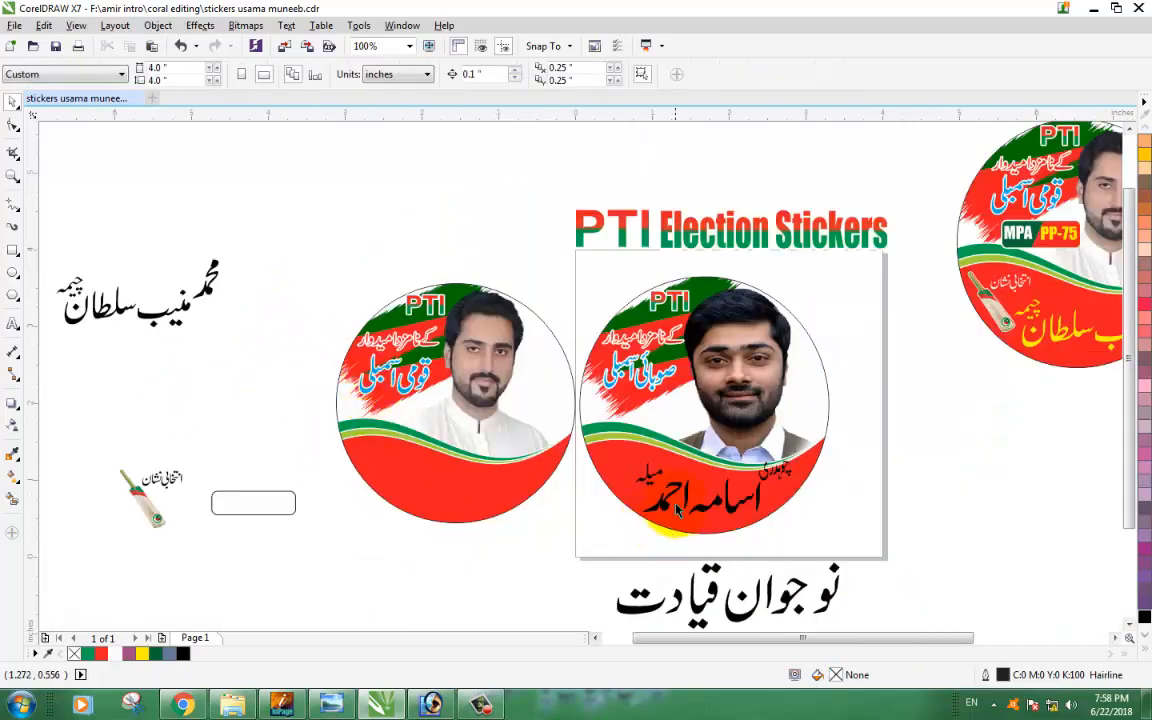
drag(649, 381, 644, 382)
click(516, 557)
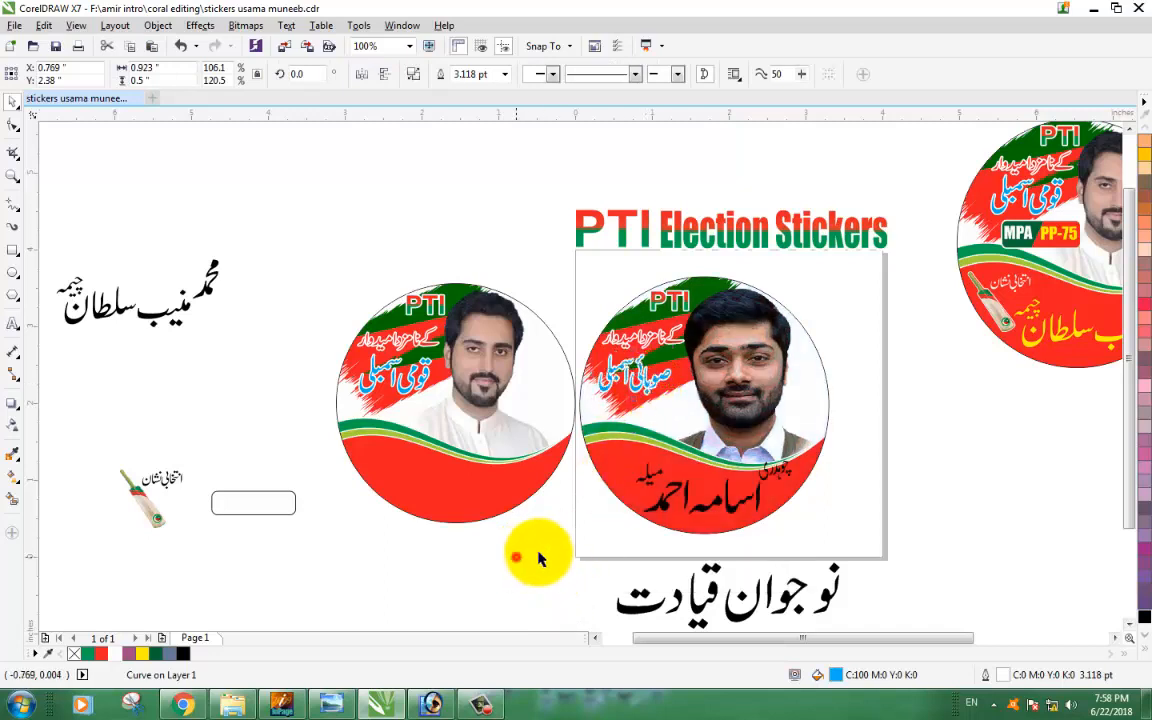
- Ungroup the finished sample stickers and copy their "MPA PP-75" badge to the empty area above the left circle
click(1045, 250)
click(506, 74)
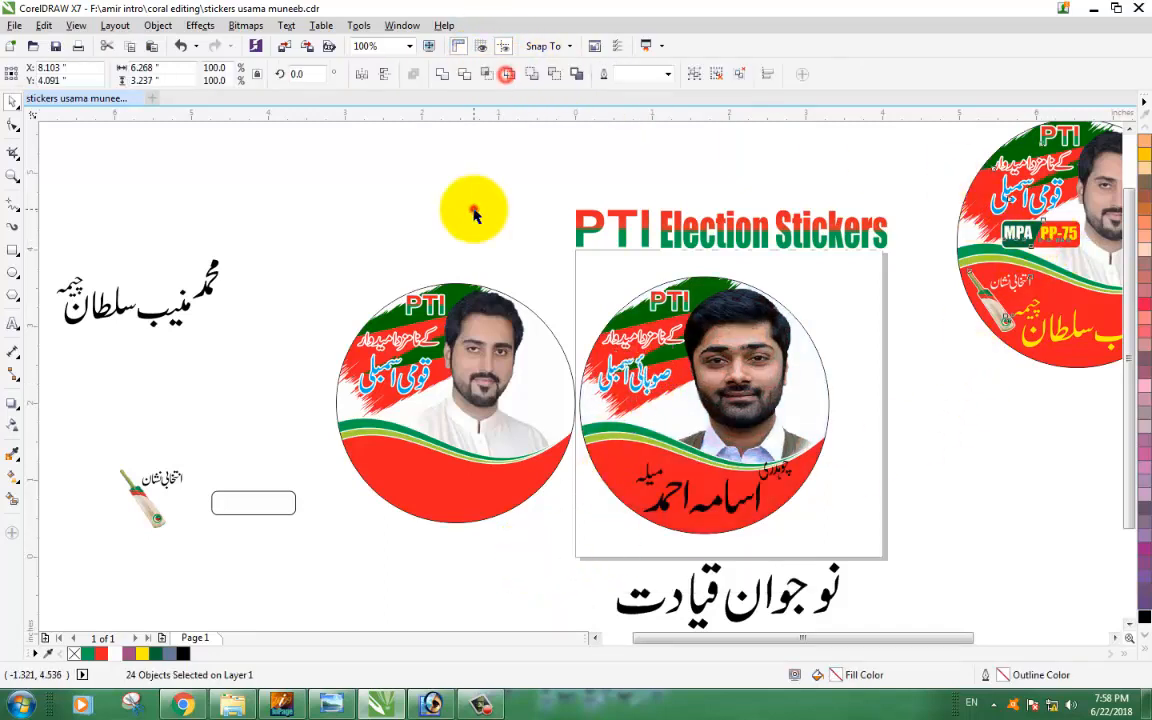
click(474, 213)
drag(941, 212, 1101, 260)
drag(1038, 233, 476, 244)
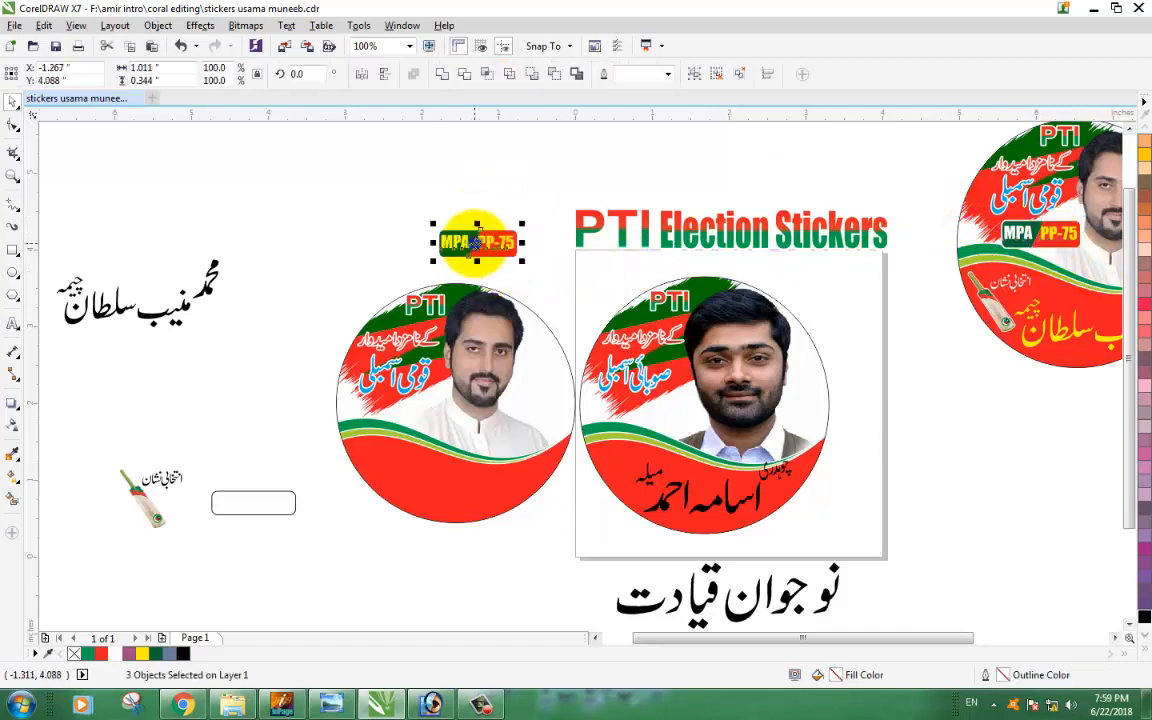
- Move the "MPA PP-75" badge between the lower parts of the two circles and place the empty rounded rectangle just beneath it
click(368, 258)
drag(400, 212, 565, 286)
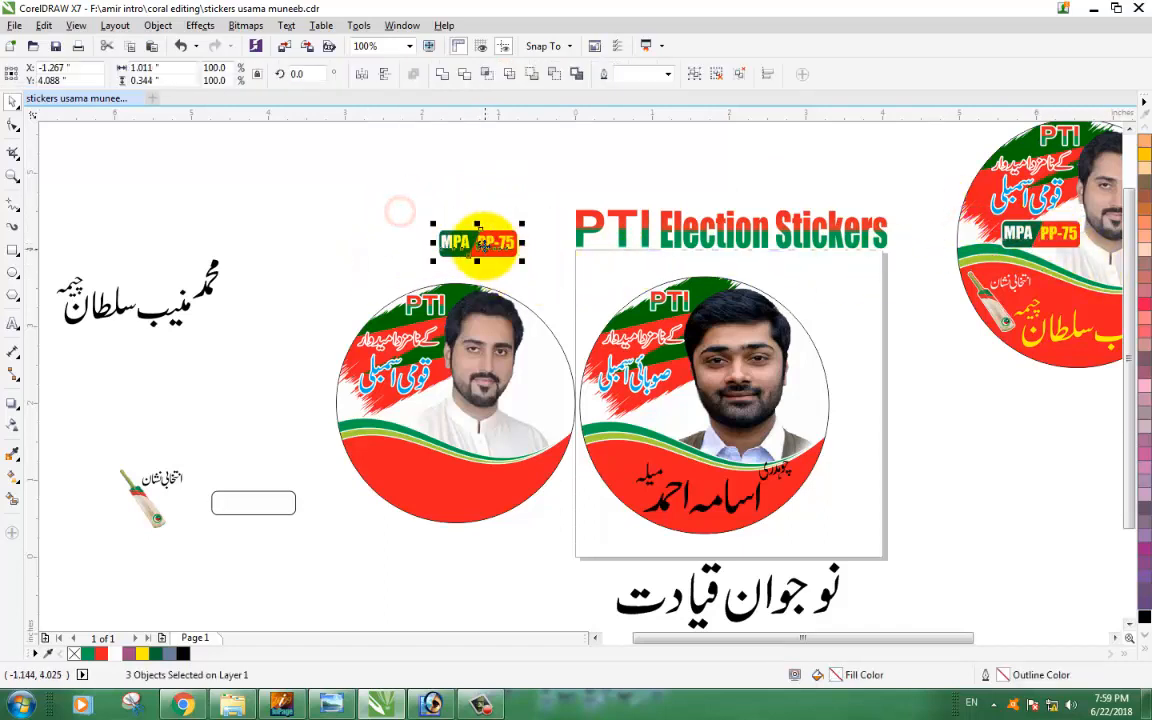
drag(478, 246, 562, 492)
scroll(562, 538, up, 2)
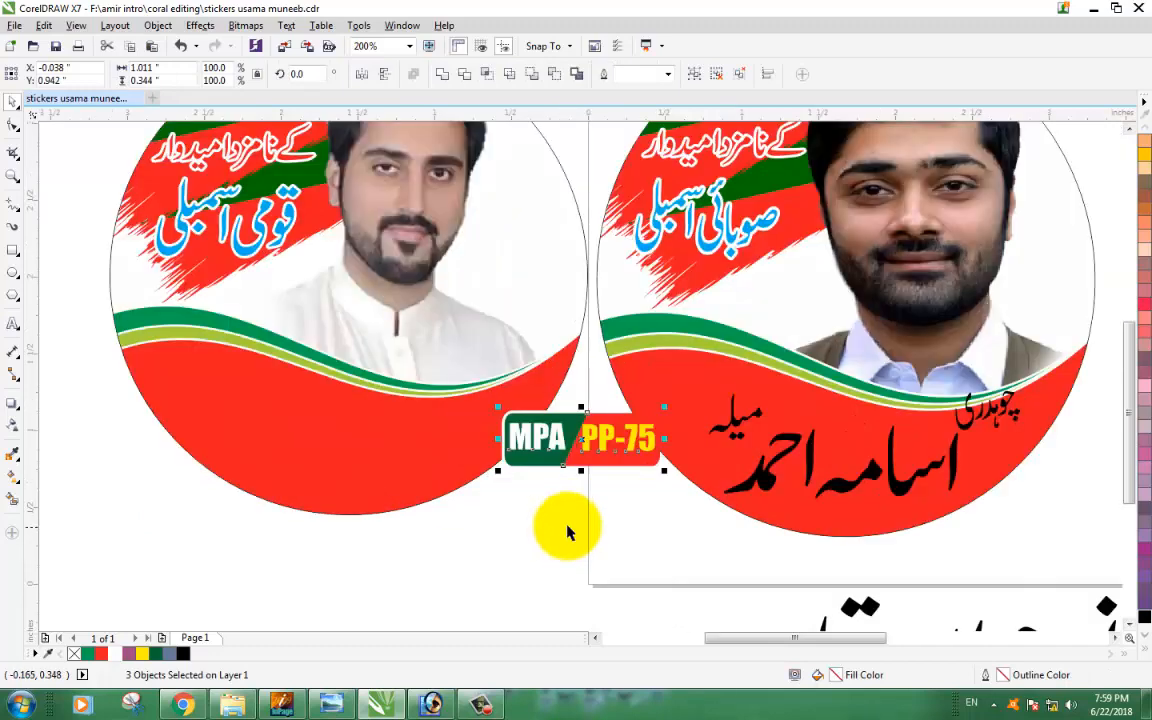
scroll(500, 340, down, 2)
drag(242, 430, 548, 450)
scroll(550, 450, up, 2)
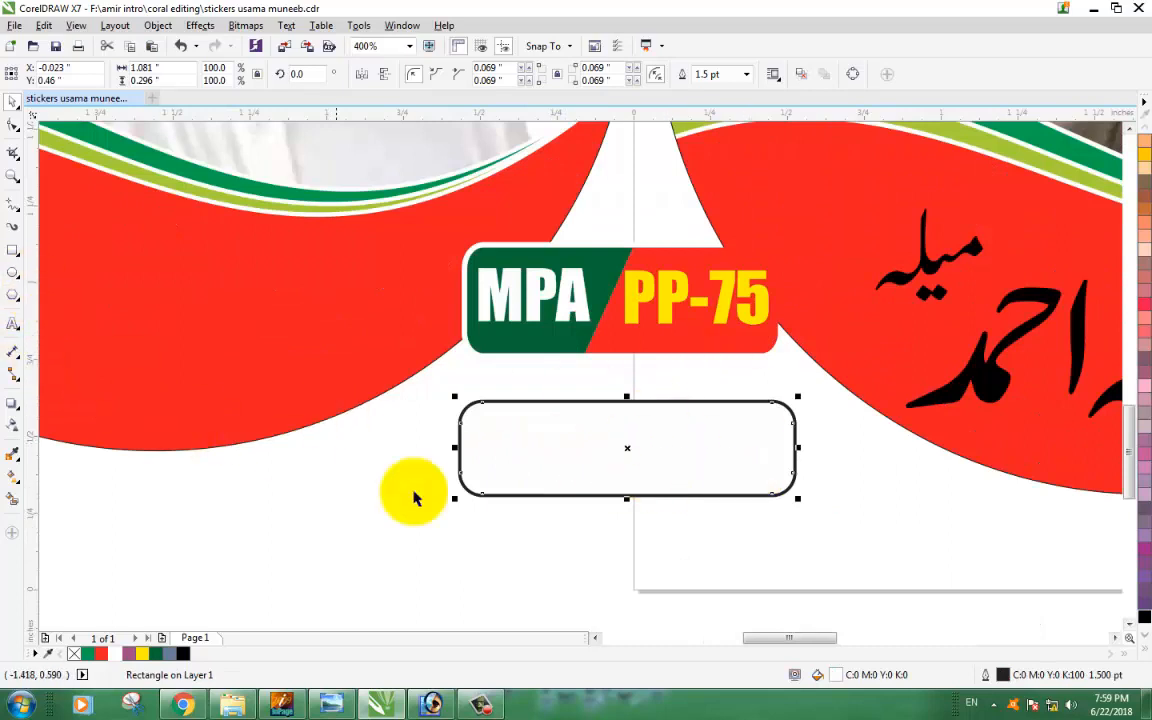
click(282, 533)
- Draw a slanted straight freehand line about 0.16 by 0.40 inches across the middle of the empty rounded rectangle
click(634, 443)
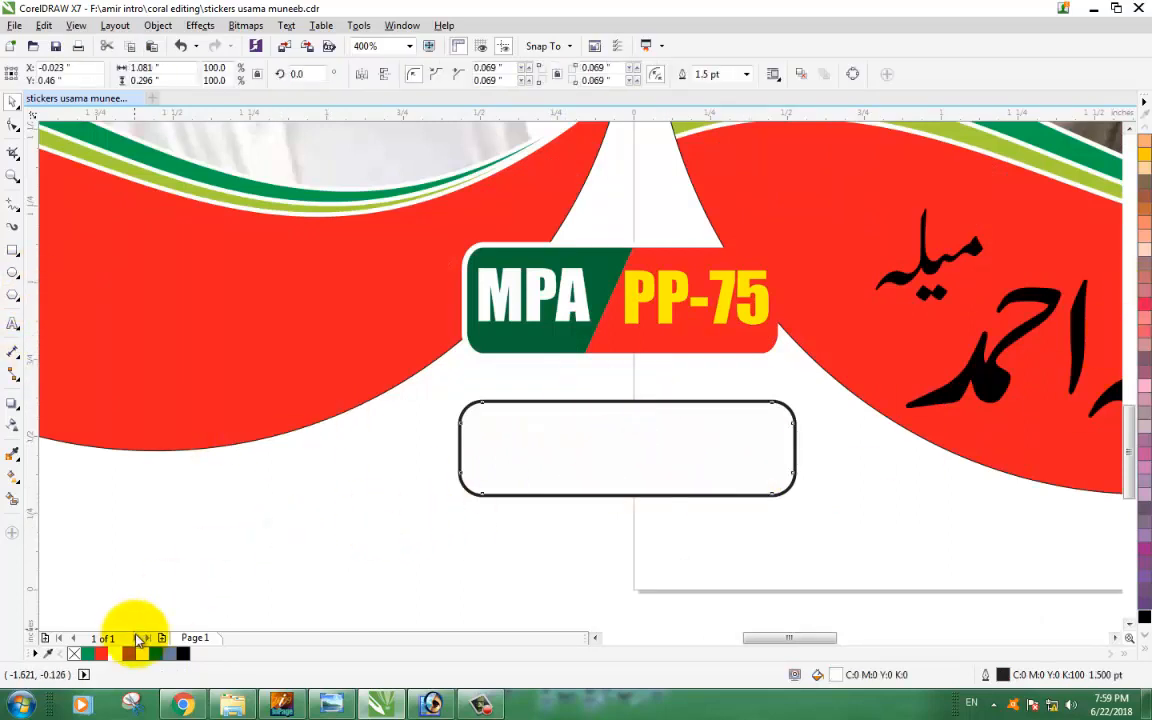
click(293, 545)
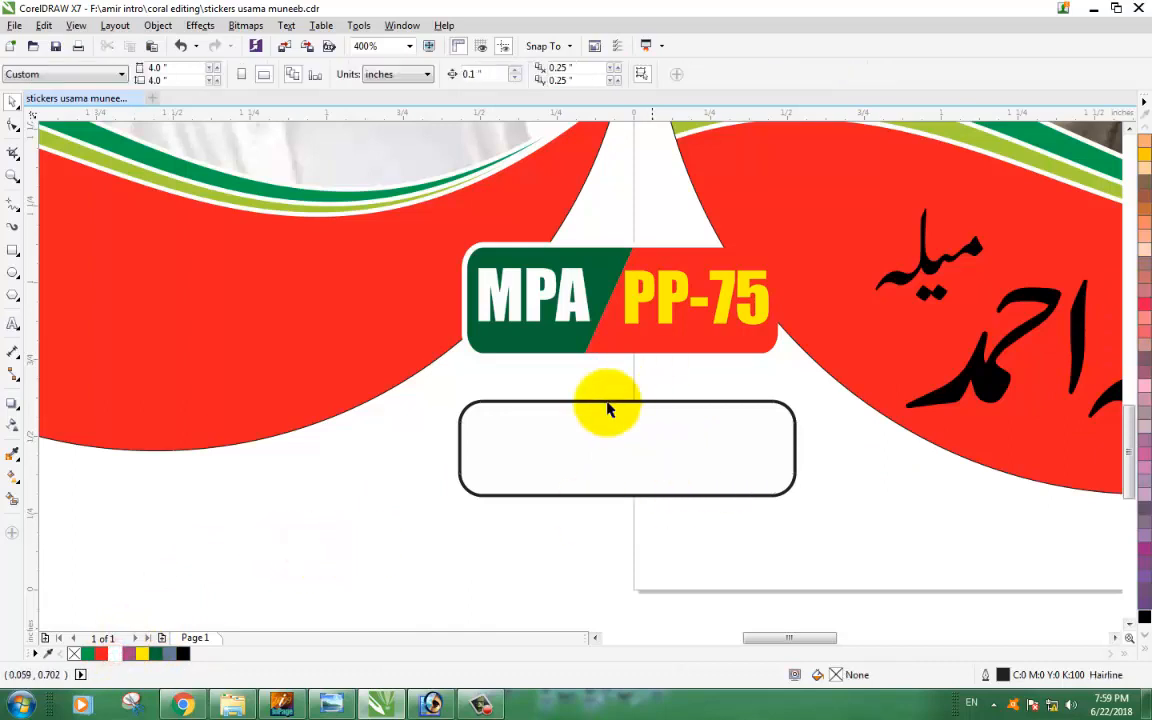
click(13, 208)
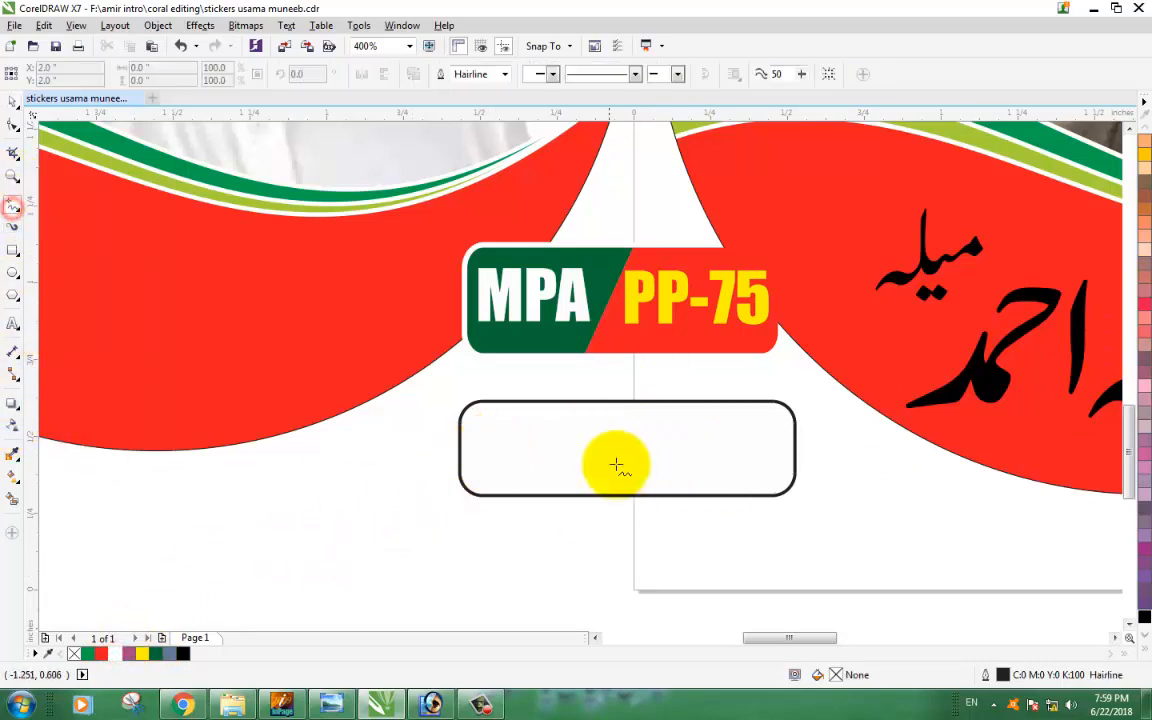
click(628, 393)
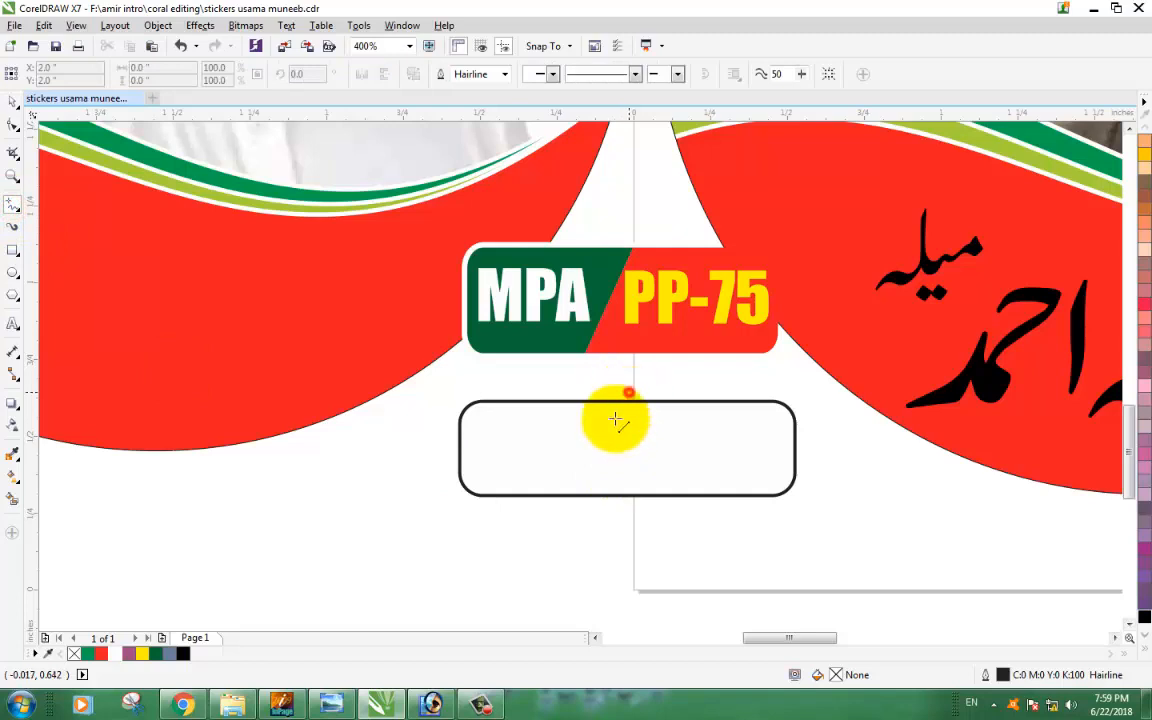
click(577, 516)
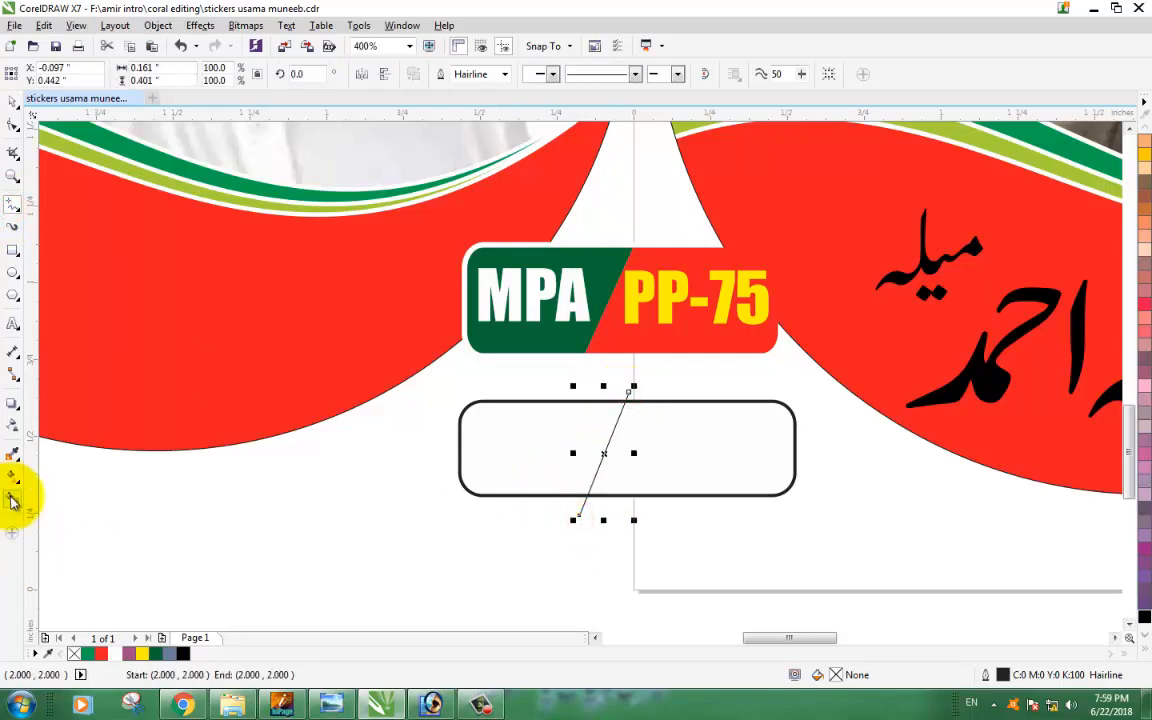
- Smart-fill both halves of the rounded rectangle with blue-grey and no outline, and delete the slanted dividing line
click(12, 500)
click(514, 450)
click(676, 463)
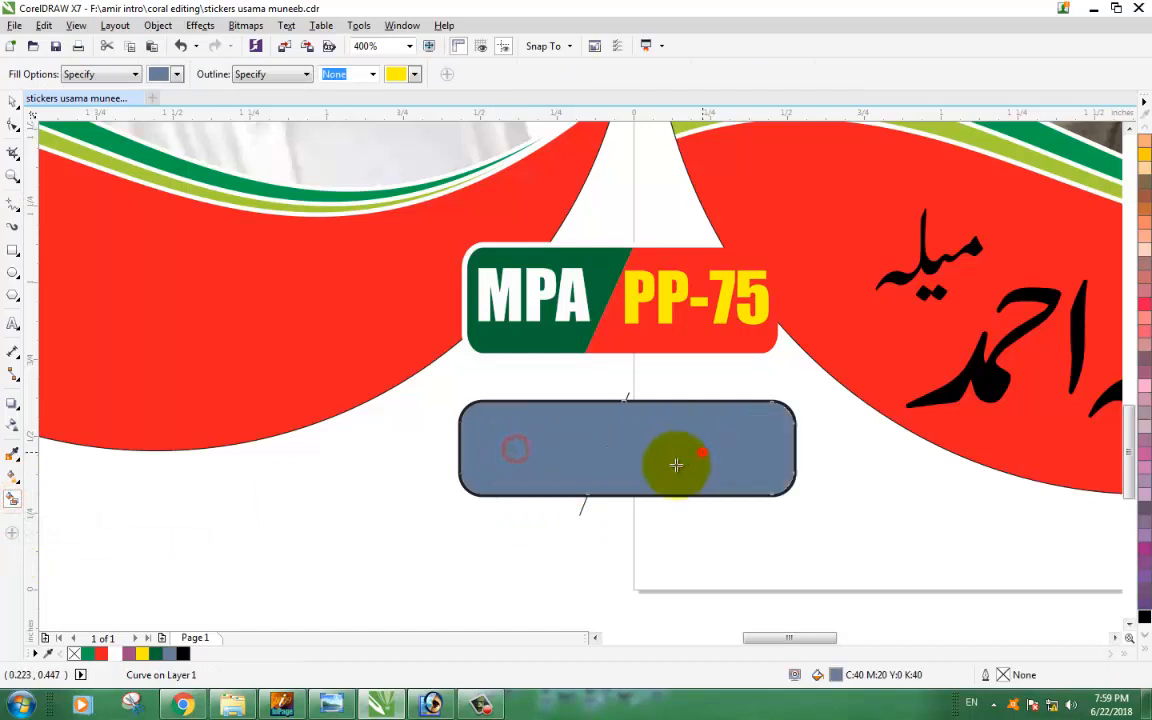
click(12, 101)
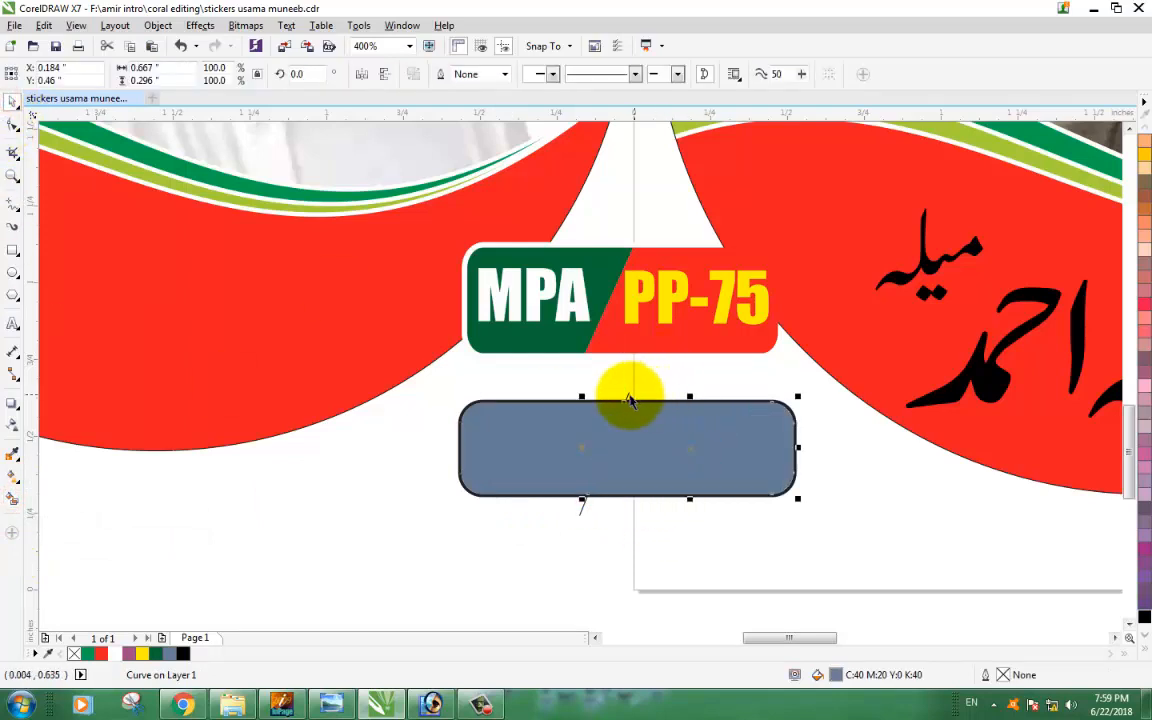
drag(628, 400, 413, 508)
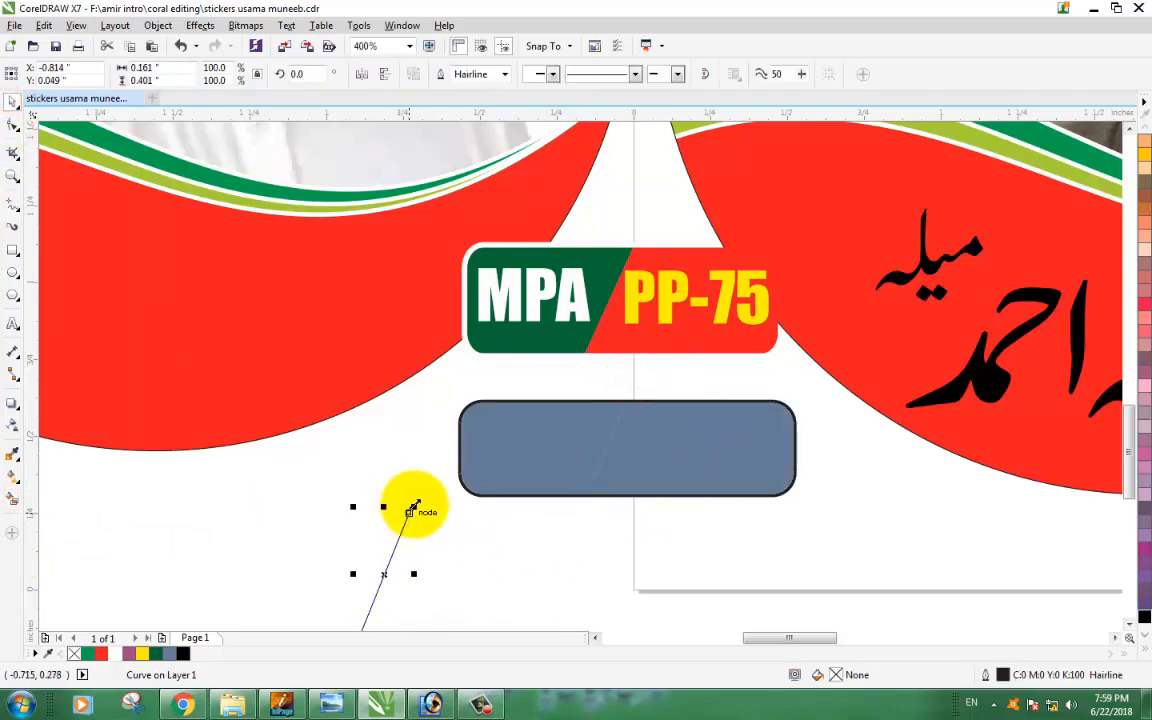
key(Delete)
- Fill the left half of the split plate dark green and its right half red
click(532, 458)
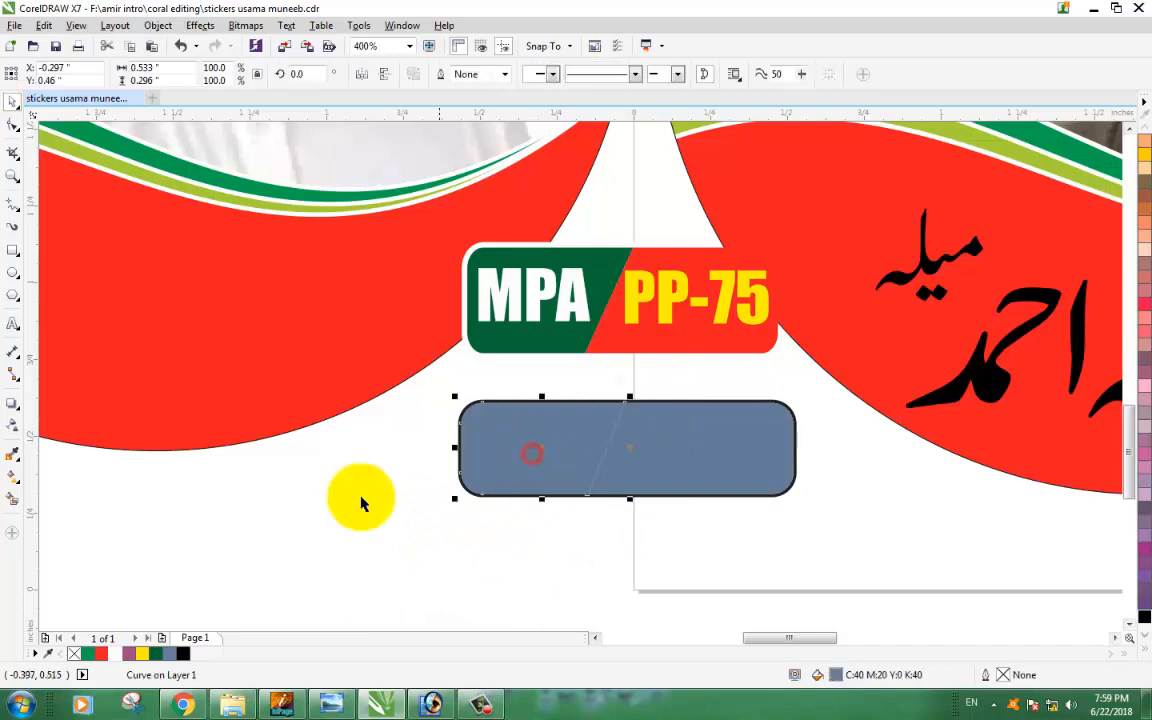
click(155, 653)
click(706, 468)
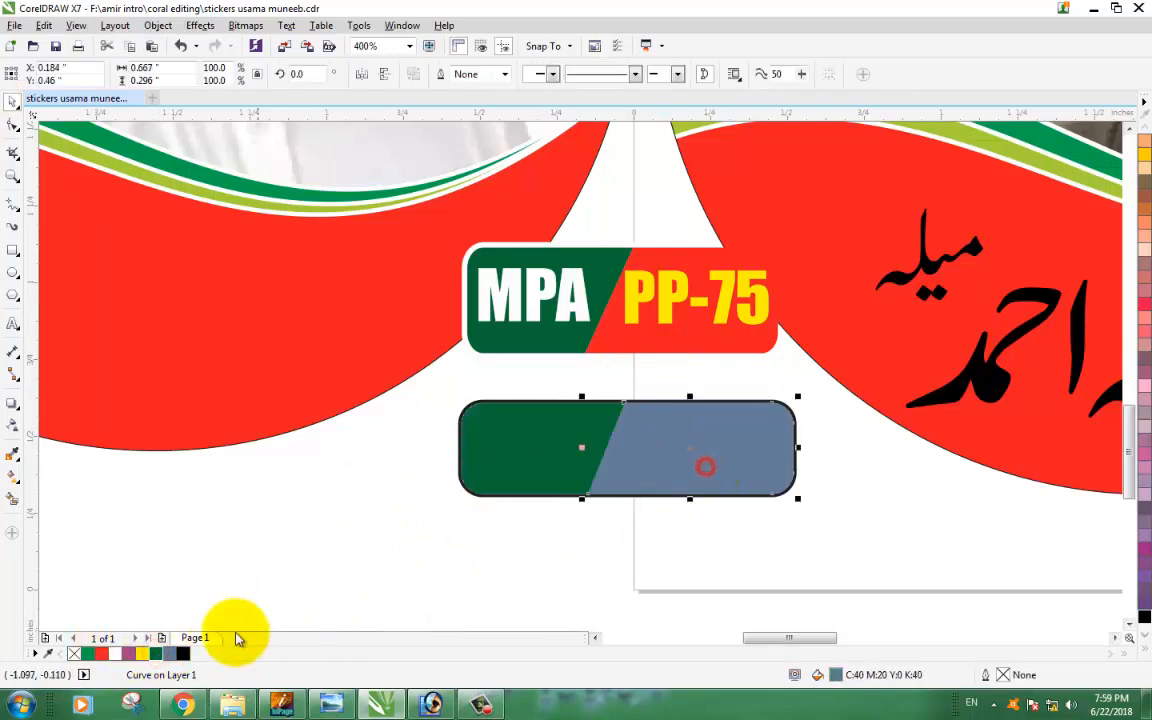
click(101, 653)
click(343, 540)
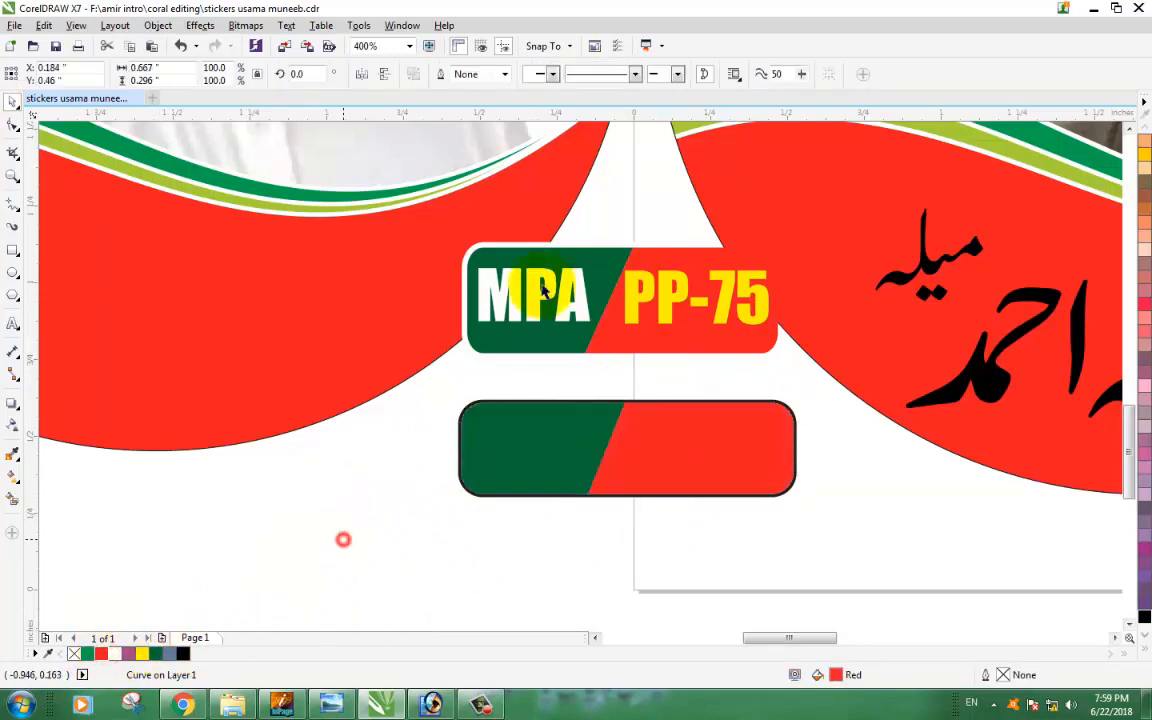
scroll(540, 295, down, 1)
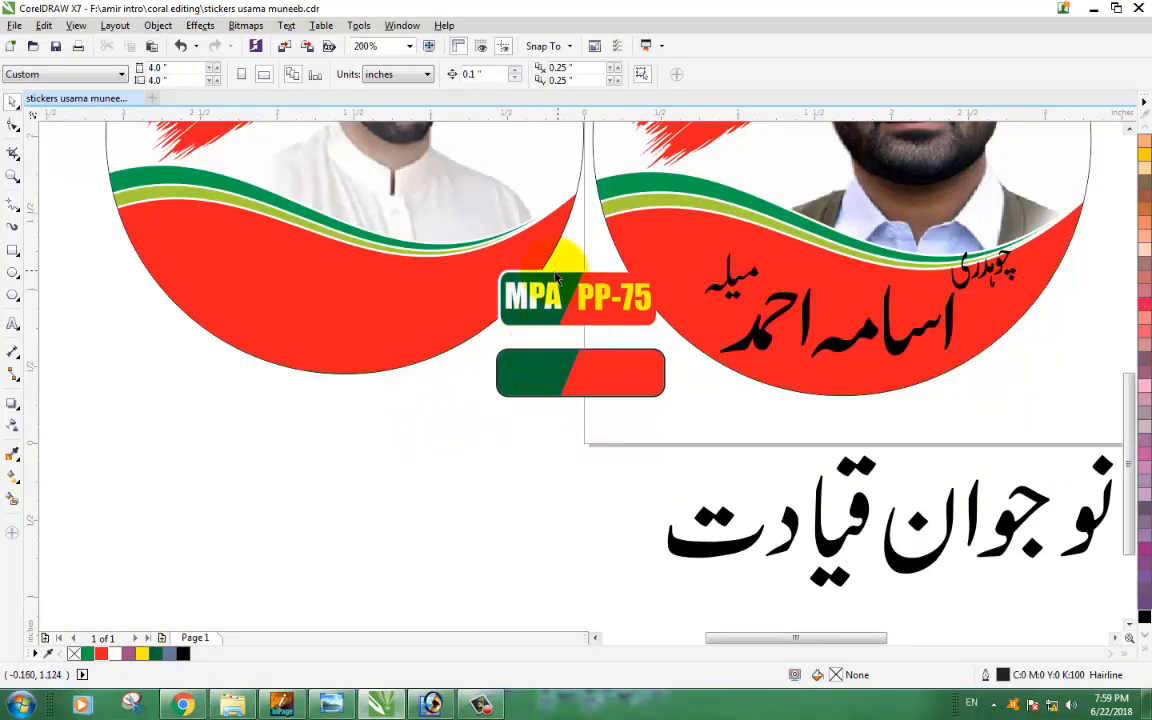
- Try to PowerClip the MPA badge's two-colour base inside the green half of the new plate, and undo it
drag(552, 277, 540, 366)
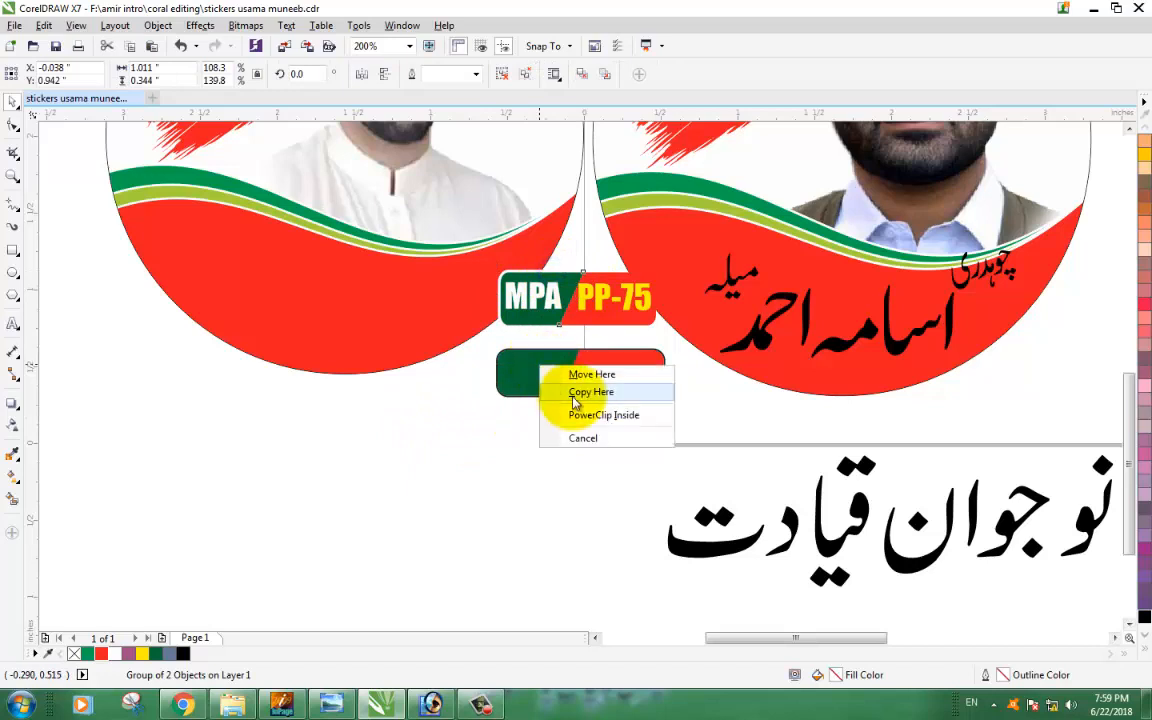
click(519, 438)
drag(525, 272, 518, 363)
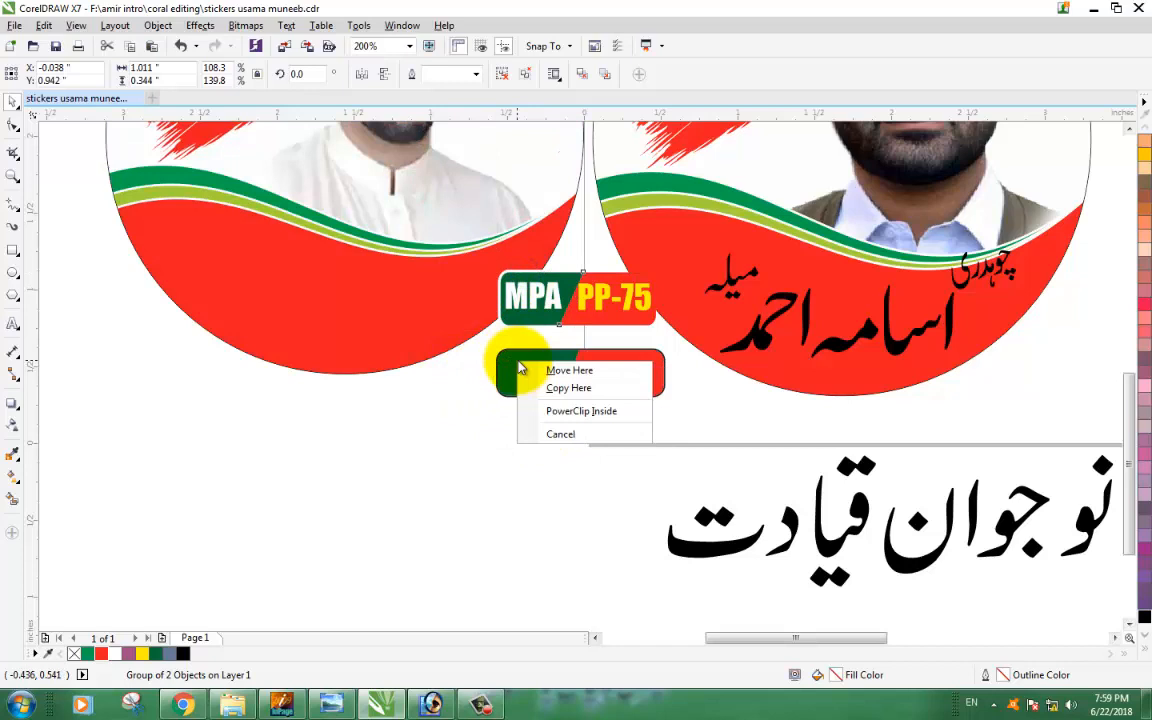
click(573, 411)
key(ctrl+z)
click(498, 444)
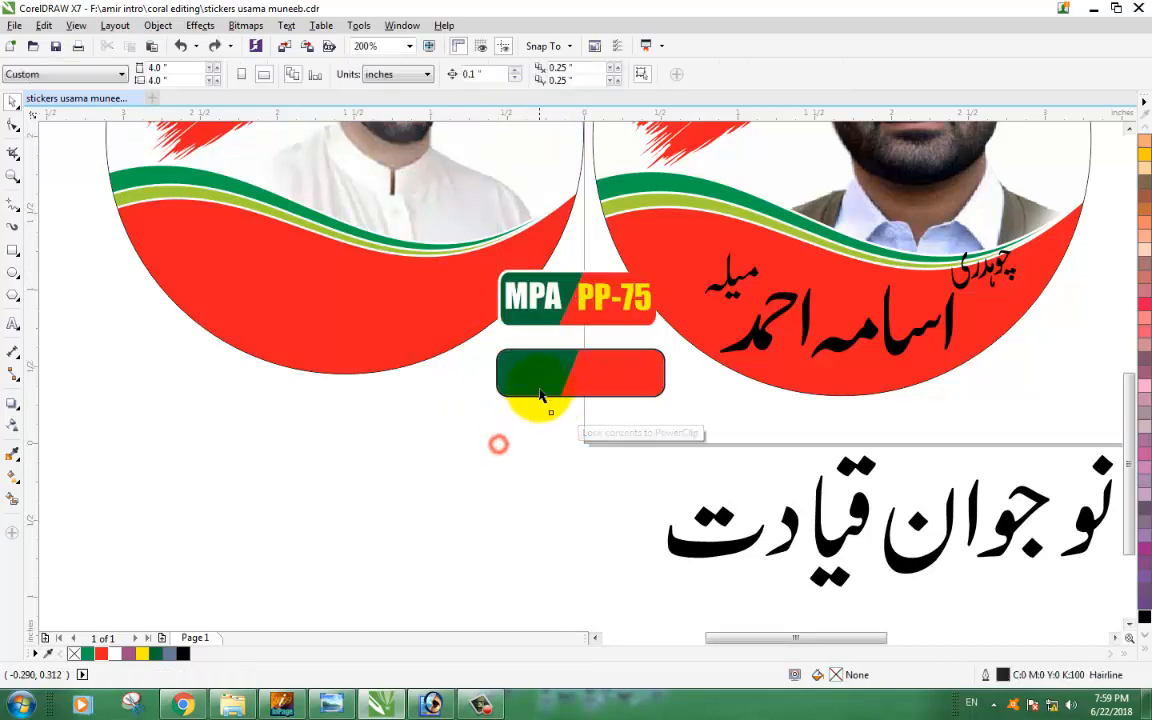
- Move the green and red halves together off the rounded rectangle to the empty area below the left circle
click(539, 381)
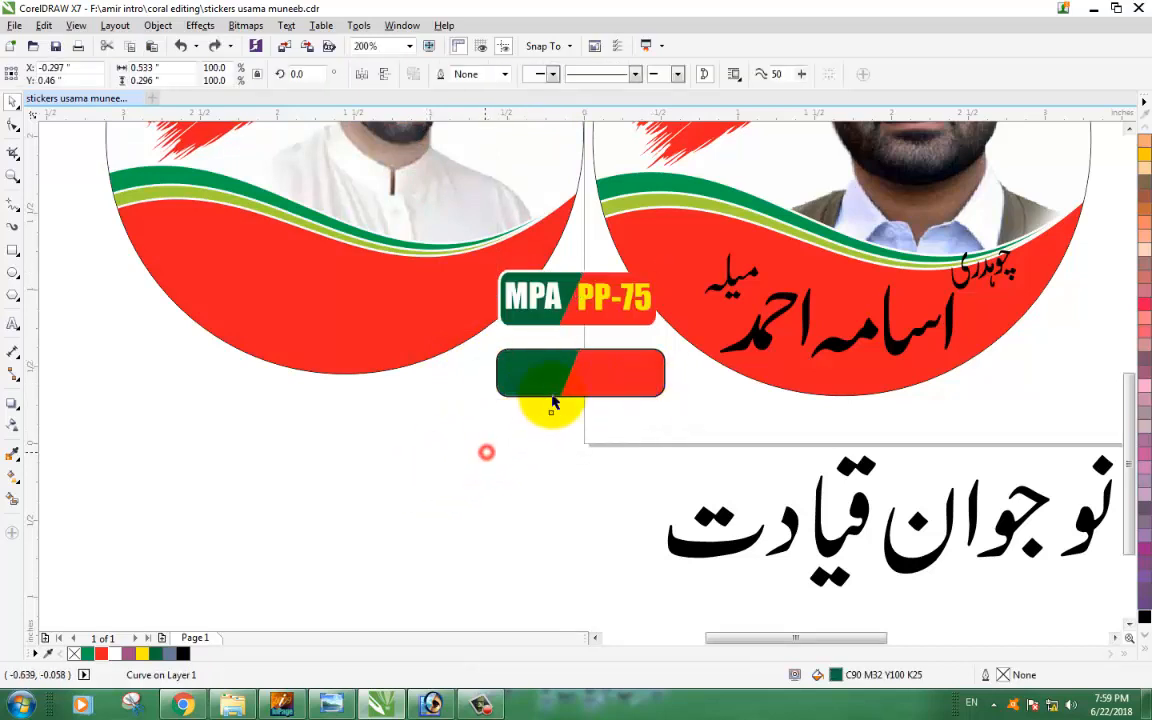
click(483, 452)
click(553, 386)
shift+click(625, 386)
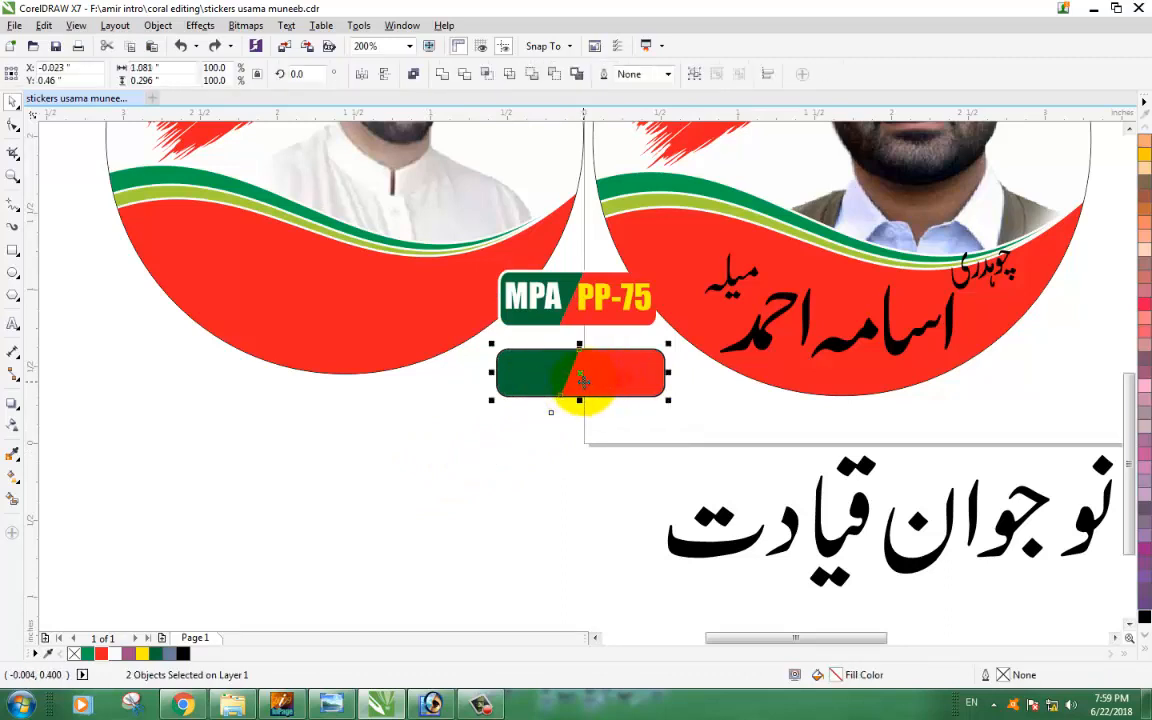
drag(568, 372, 347, 455)
- Copy the rounded rectangle's 1.5 pt outline to the green half of the plate and color that outline white
drag(548, 378, 320, 450)
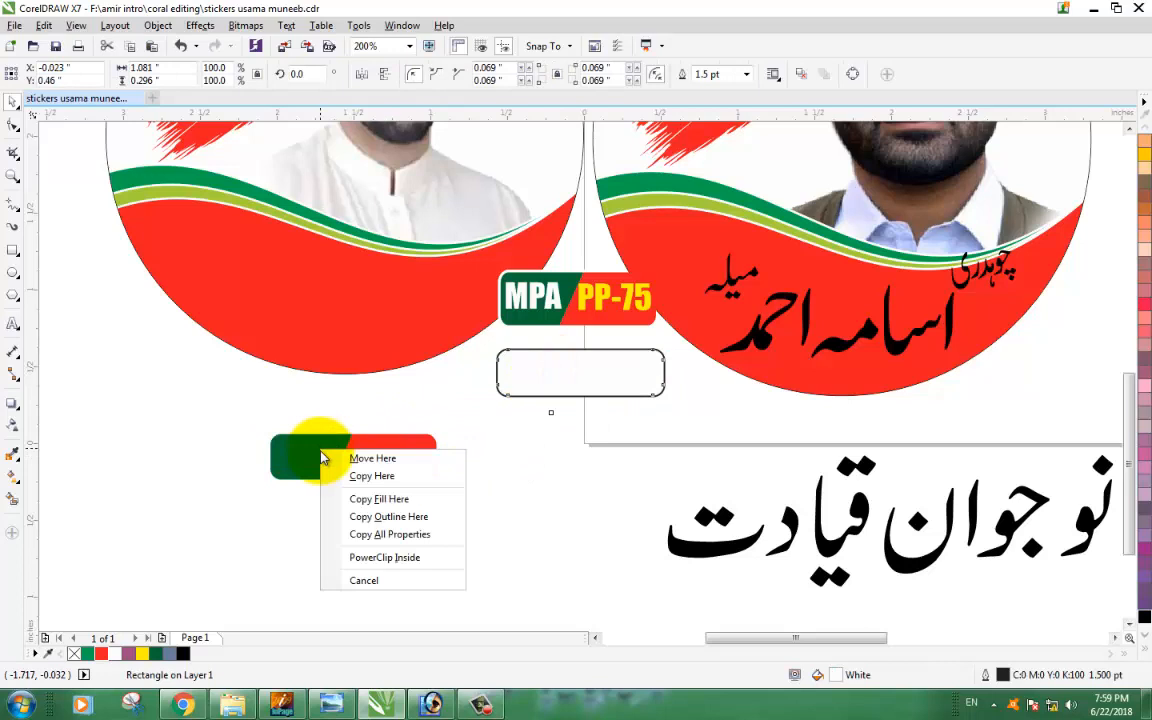
click(409, 517)
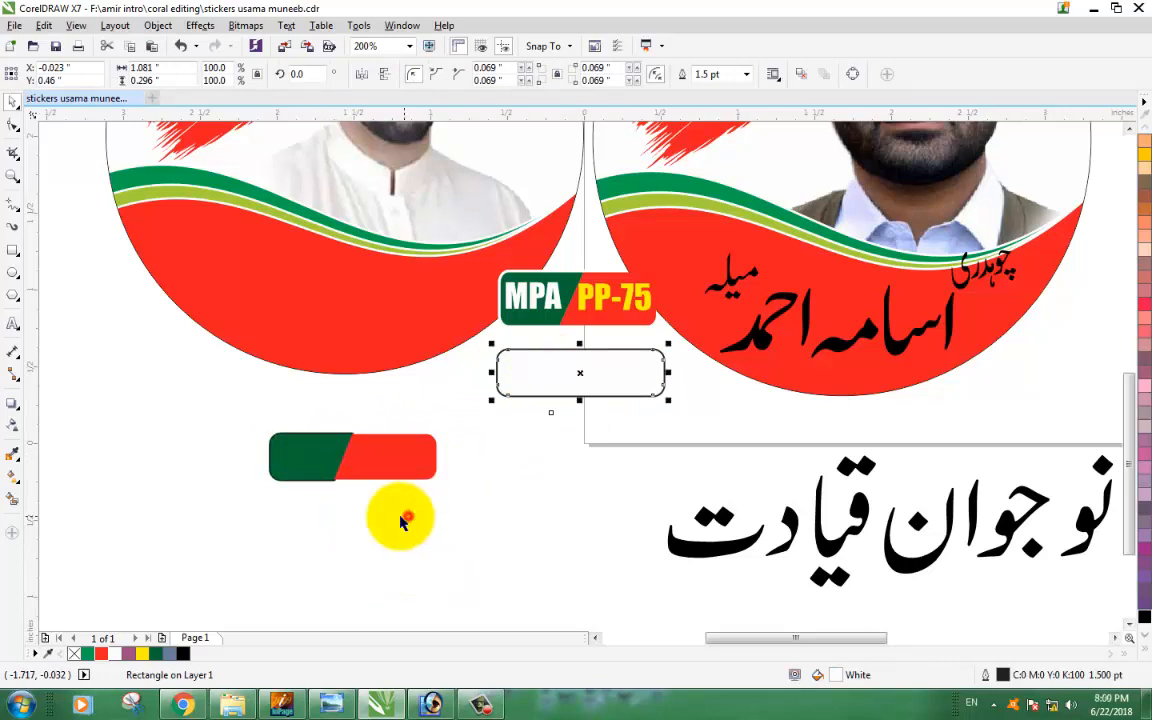
click(332, 529)
scroll(256, 470, up, 1)
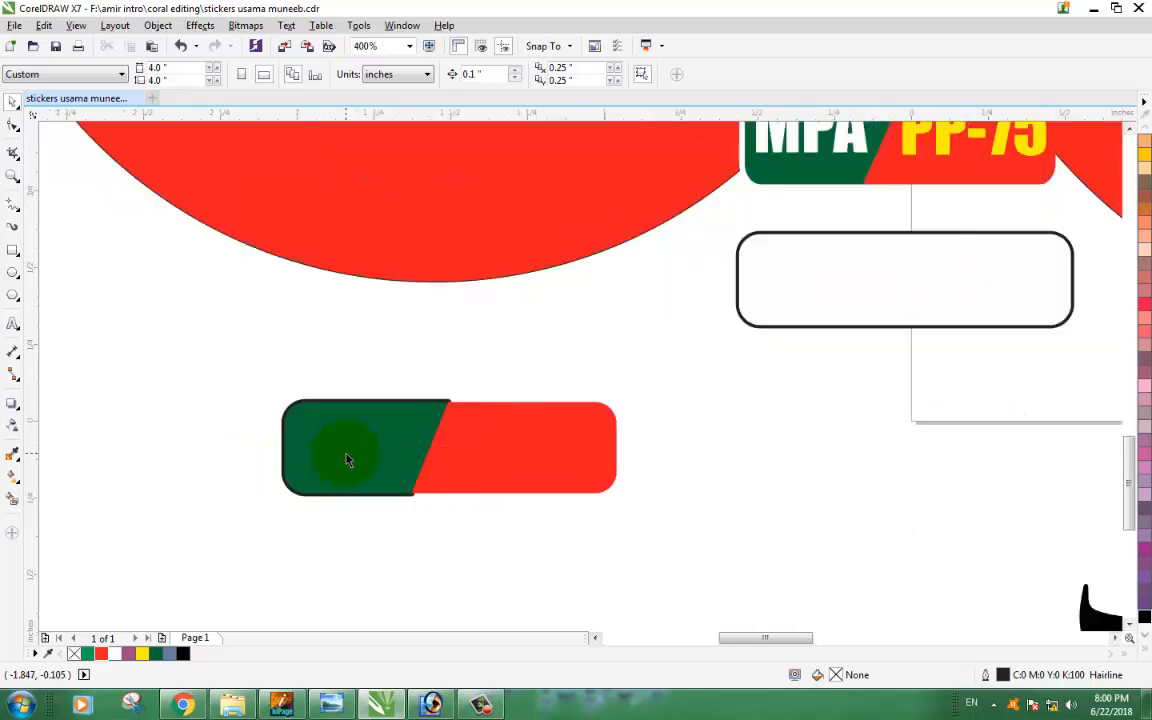
click(326, 404)
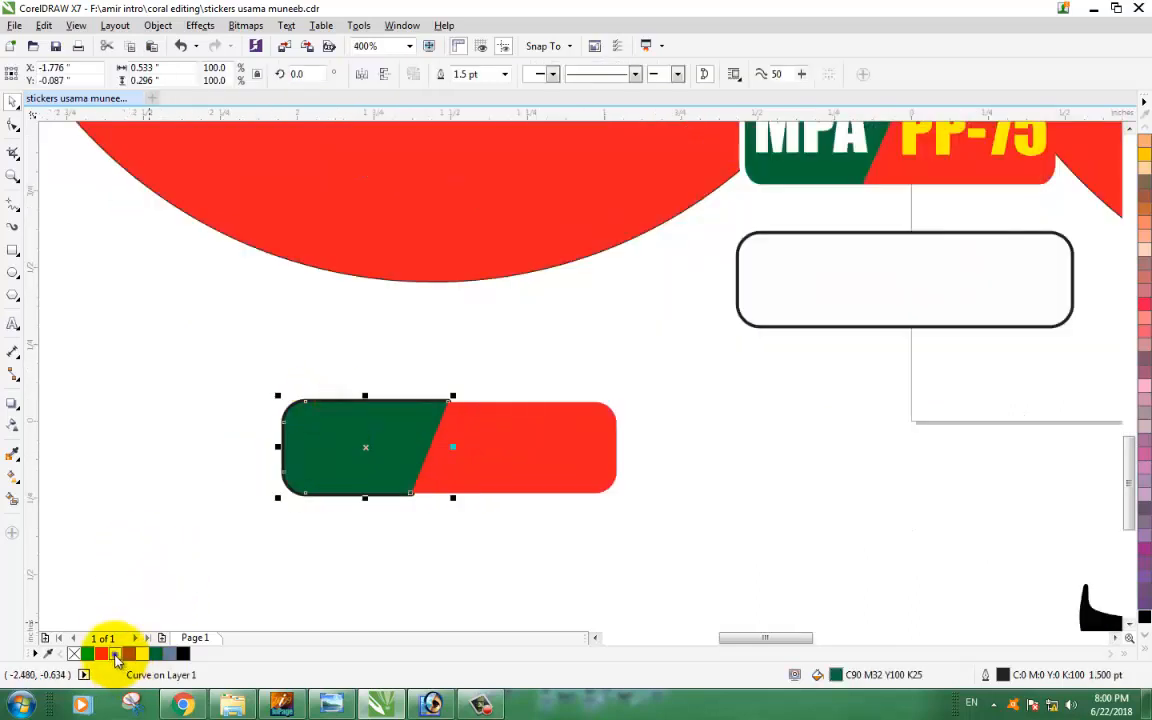
right_click(115, 655)
click(170, 530)
- Move both halves of the green-and-red plate onto the left circle, beneath the blue assembly text
drag(239, 365, 712, 530)
scroll(515, 430, down, 2)
drag(493, 420, 439, 266)
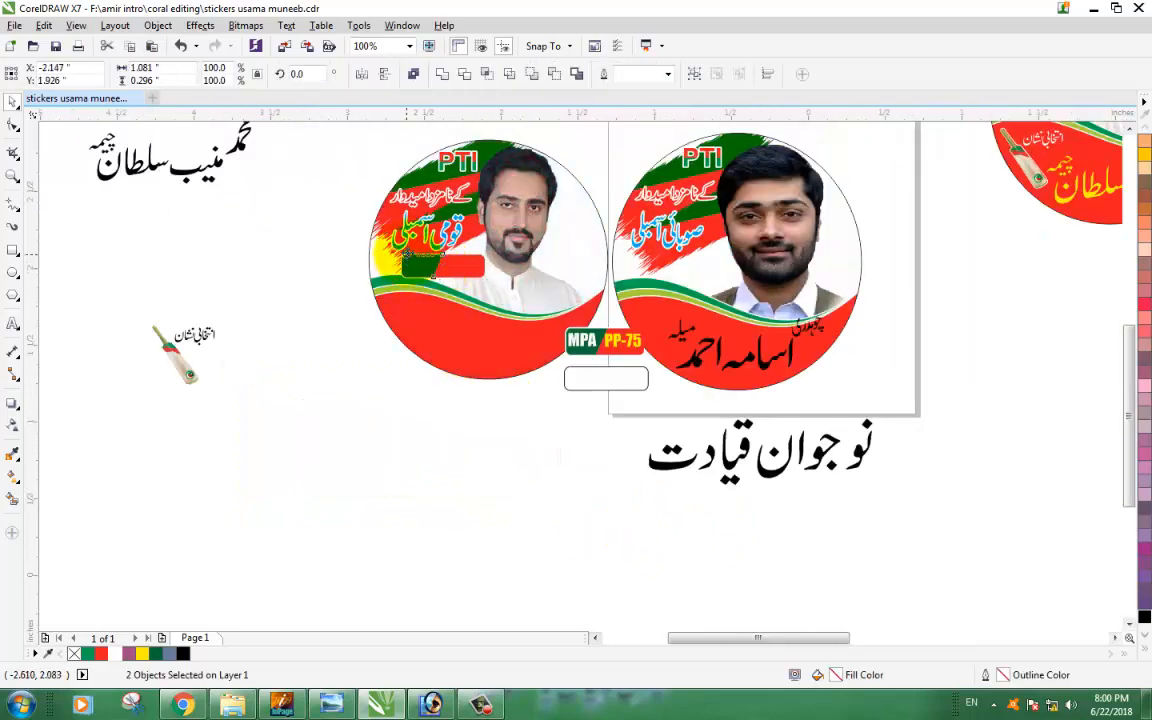
scroll(440, 268, up, 2)
scroll(553, 261, down, 1)
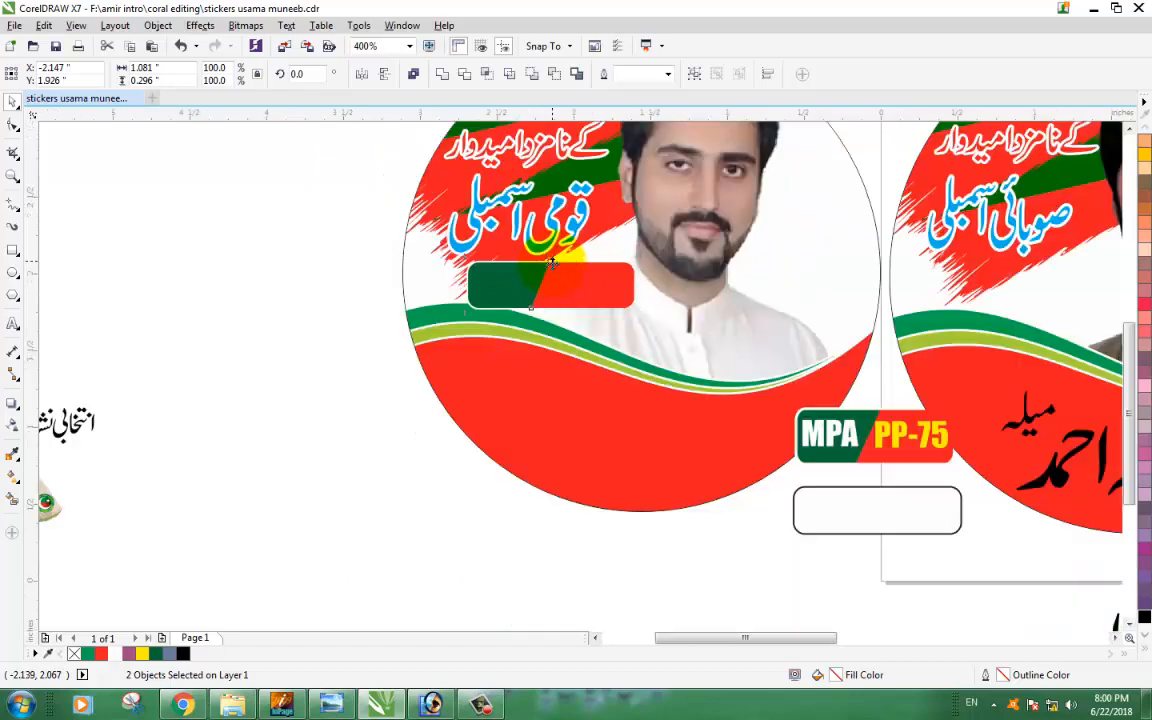
key(ctrl+r)
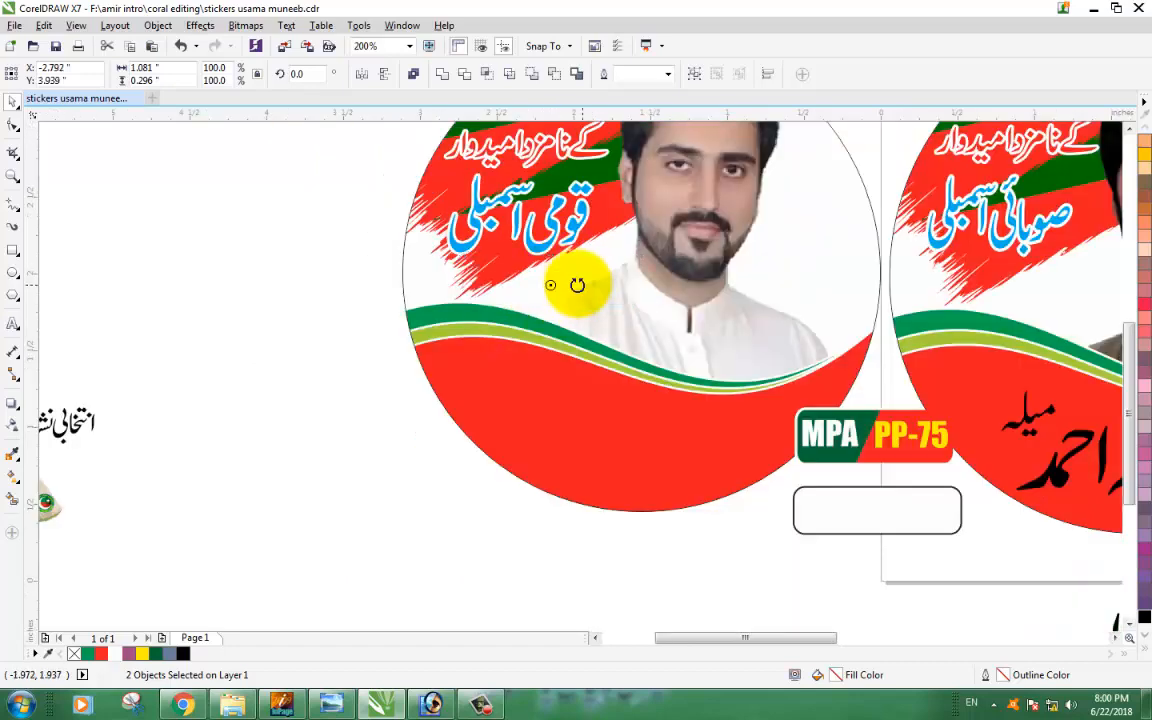
click(383, 456)
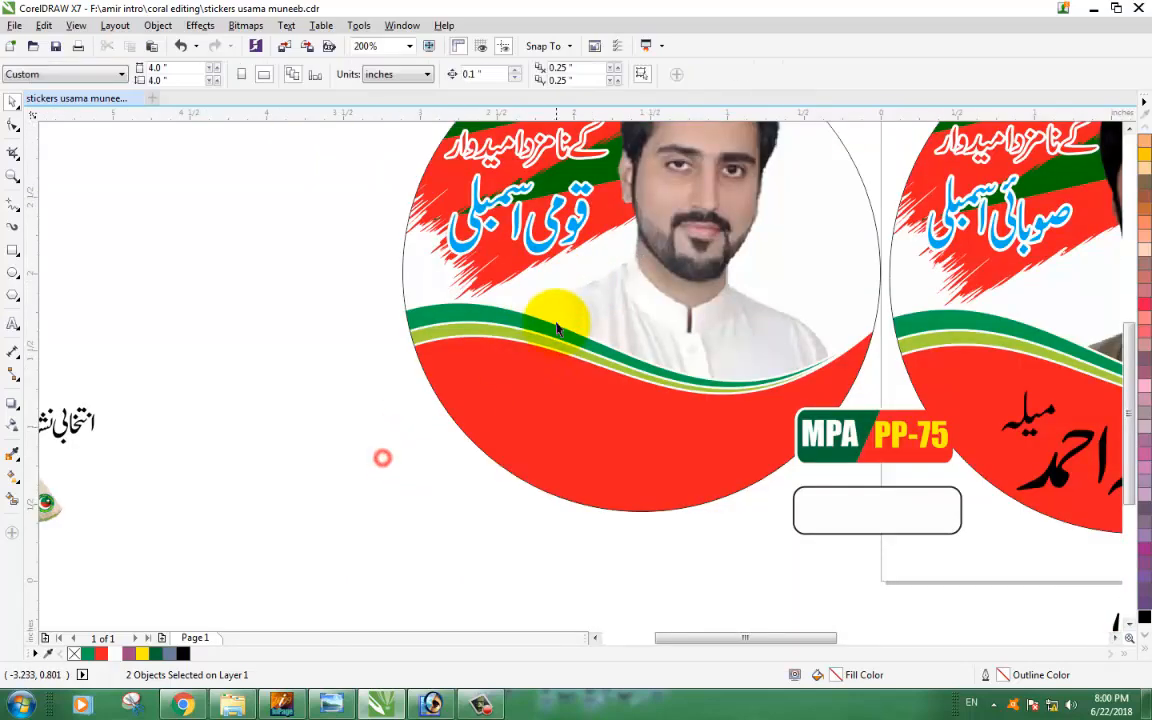
scroll(558, 322, down, 1)
key(ctrl+z)
click(489, 411)
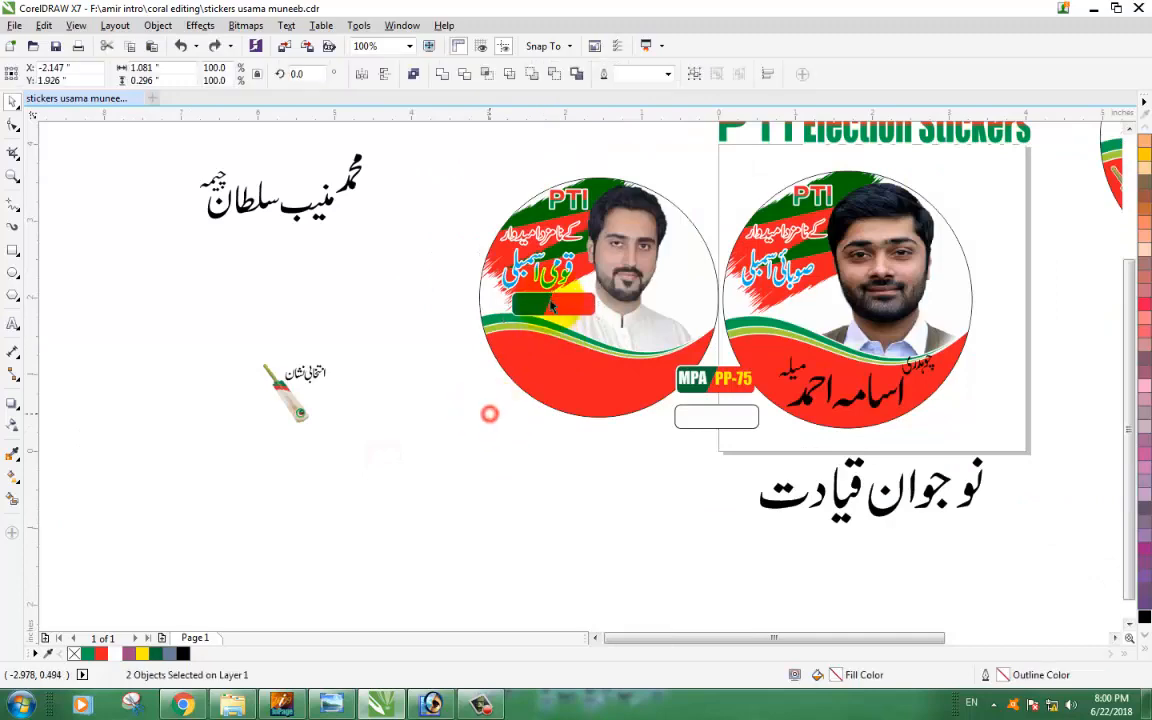
- Move the green-and-red plate off the left circle to the empty area at its lower left
scroll(558, 300, up, 1)
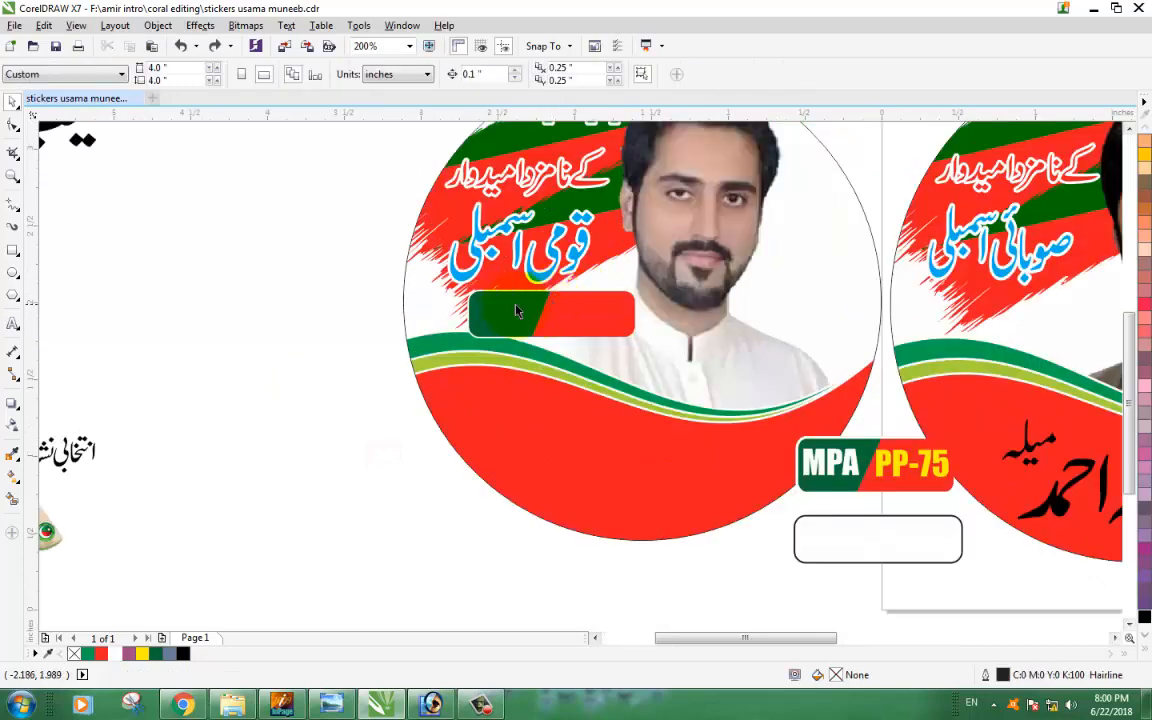
drag(346, 281, 690, 362)
drag(551, 313, 329, 555)
click(688, 541)
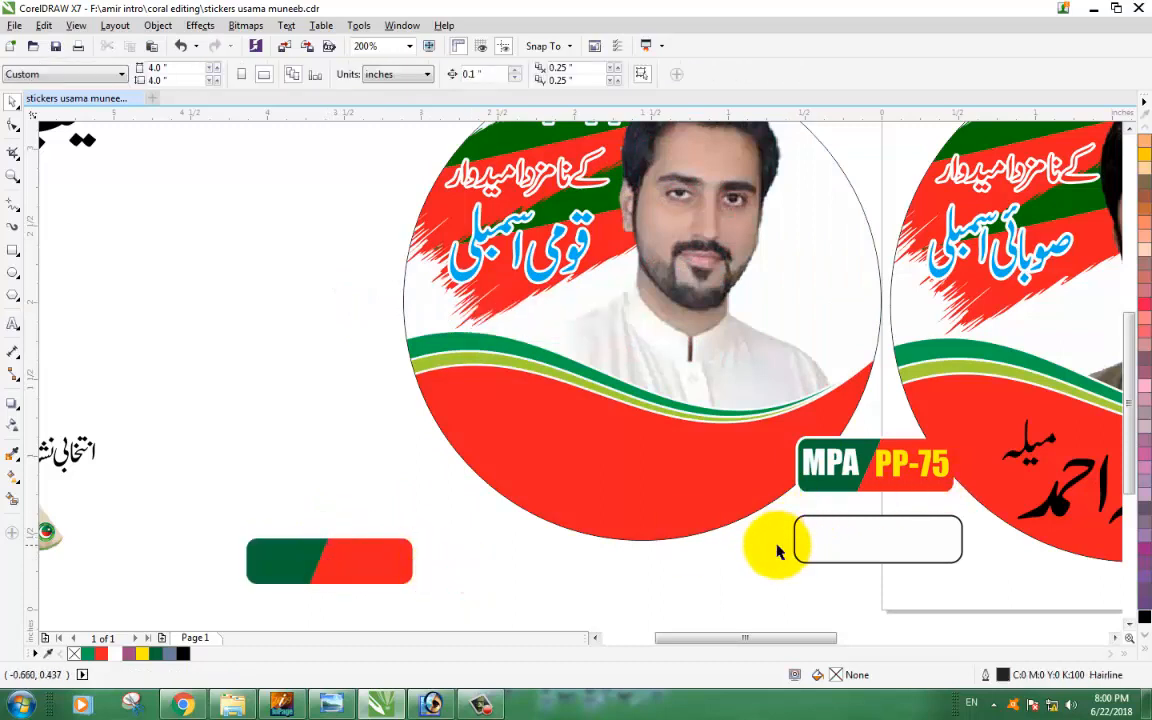
- Delete the empty rounded rectangle and both halves of the green-and-red practice plate
click(818, 545)
drag(902, 554, 1035, 610)
click(689, 563)
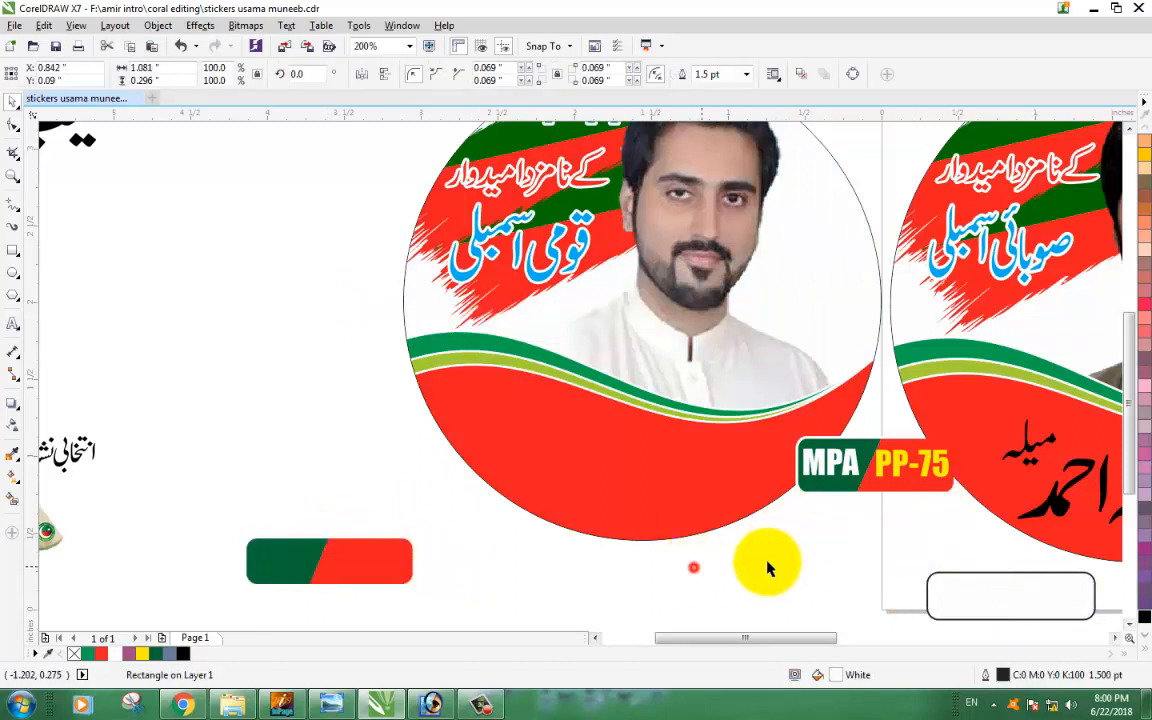
click(975, 602)
key(Delete)
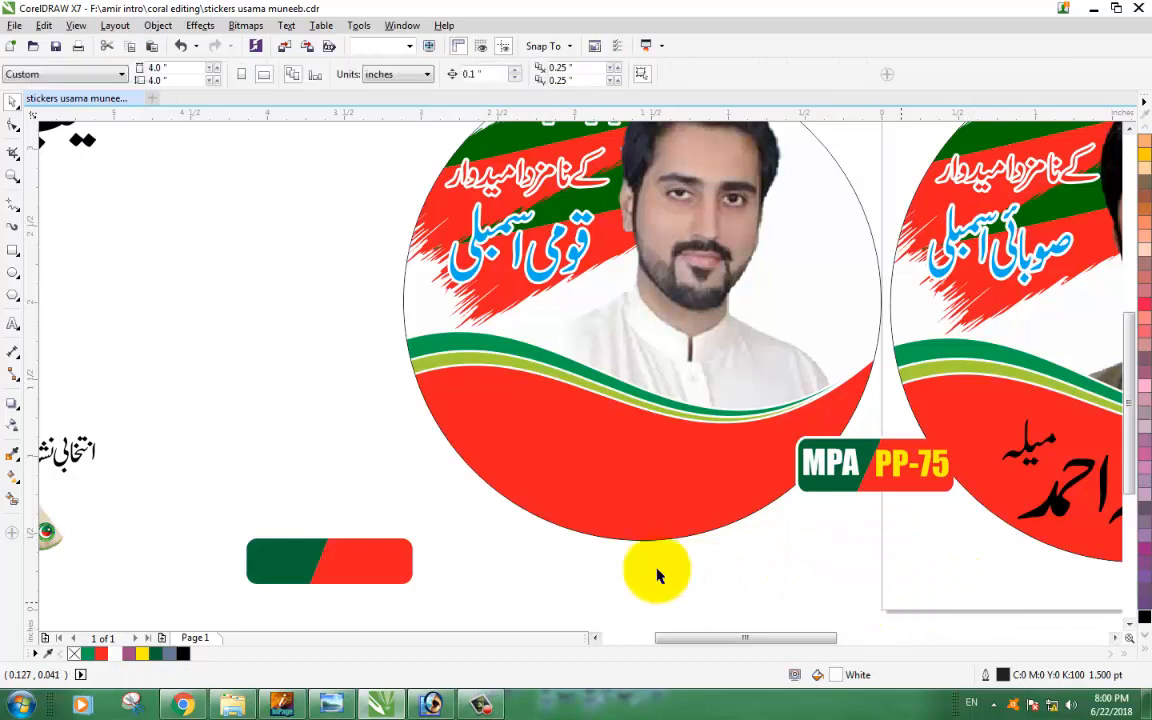
drag(213, 506, 467, 610)
key(Delete)
click(635, 576)
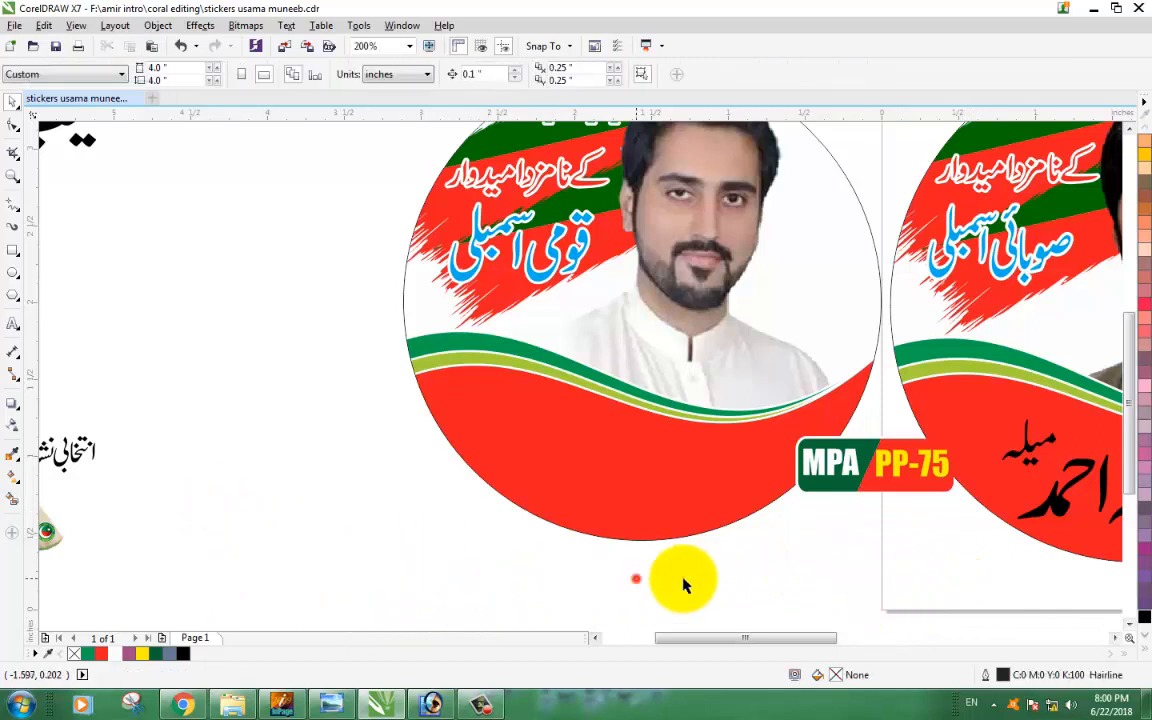
- Move the complete "MPA PP-75" badge onto the left circle, beneath the blue assembly text
drag(786, 561, 960, 450)
drag(875, 468, 551, 316)
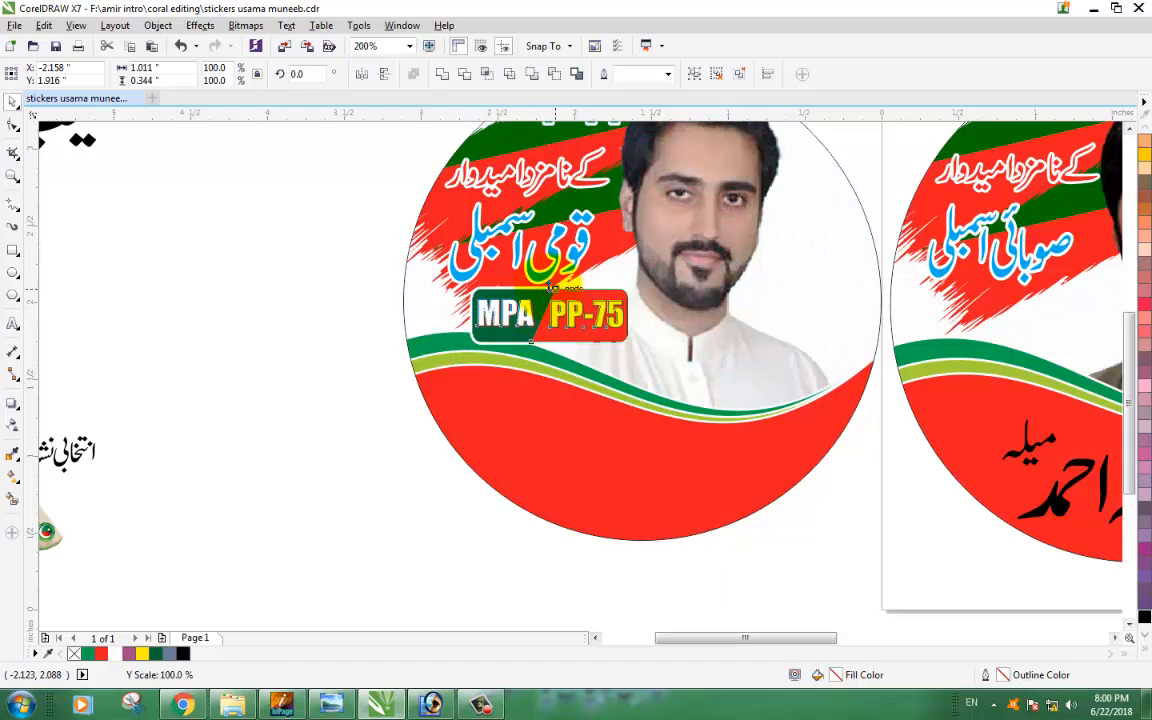
- Move the green-and-red plate of the left circle's badge slightly up to centre it behind the "MPA PP-75" text
click(329, 345)
scroll(486, 317, up, 2)
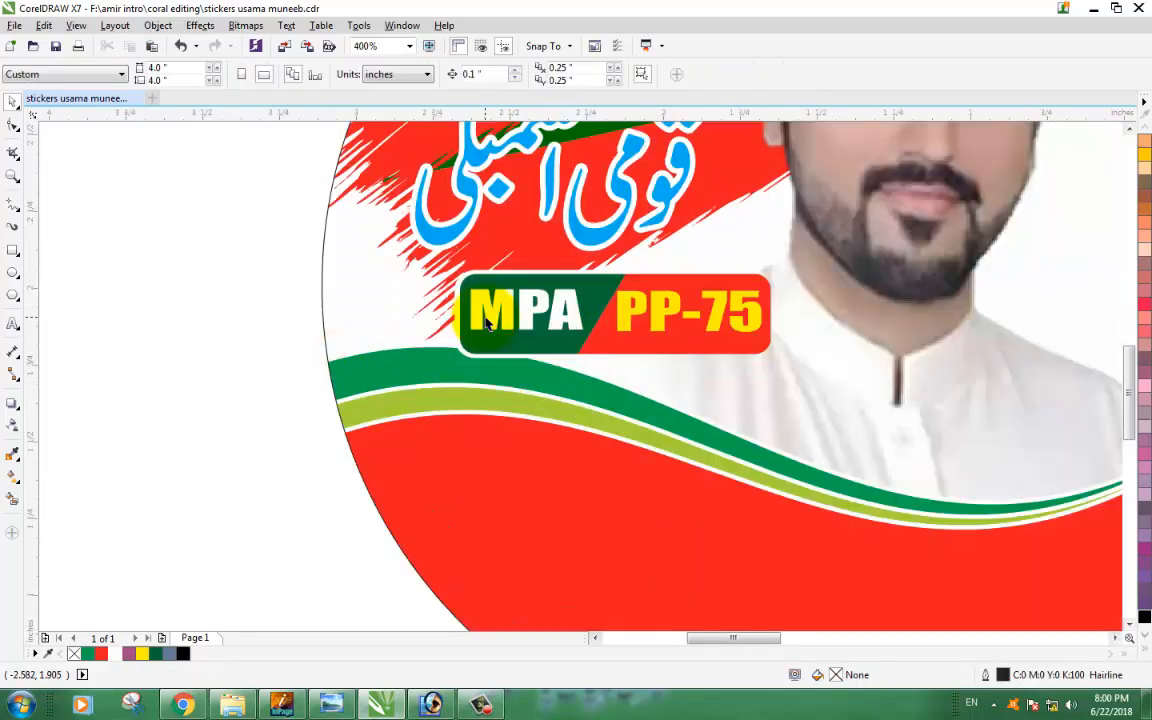
mouse_move(620, 283)
mouse_down()
mouse_move(560, 256)
mouse_move(557, 242)
mouse_move(617, 265)
mouse_up()
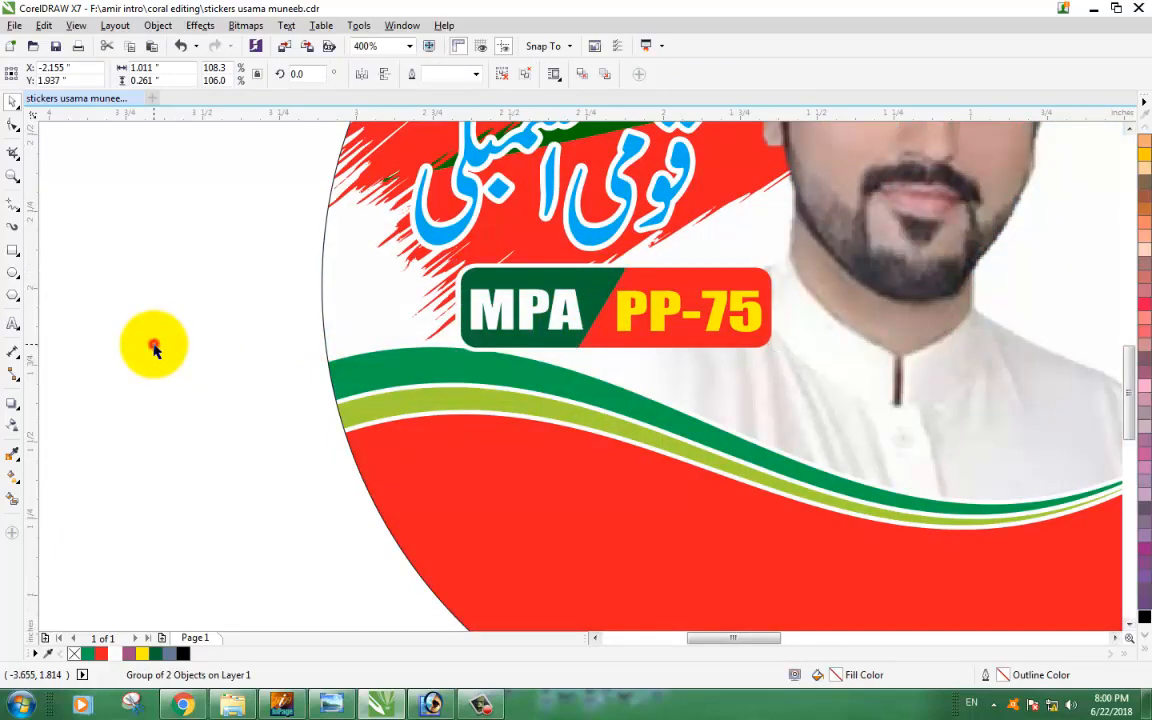
click(156, 342)
- Move the candidate's complete name text from the upper-left work area to the empty space beneath the left circle
scroll(156, 342, down, 4)
click(424, 506)
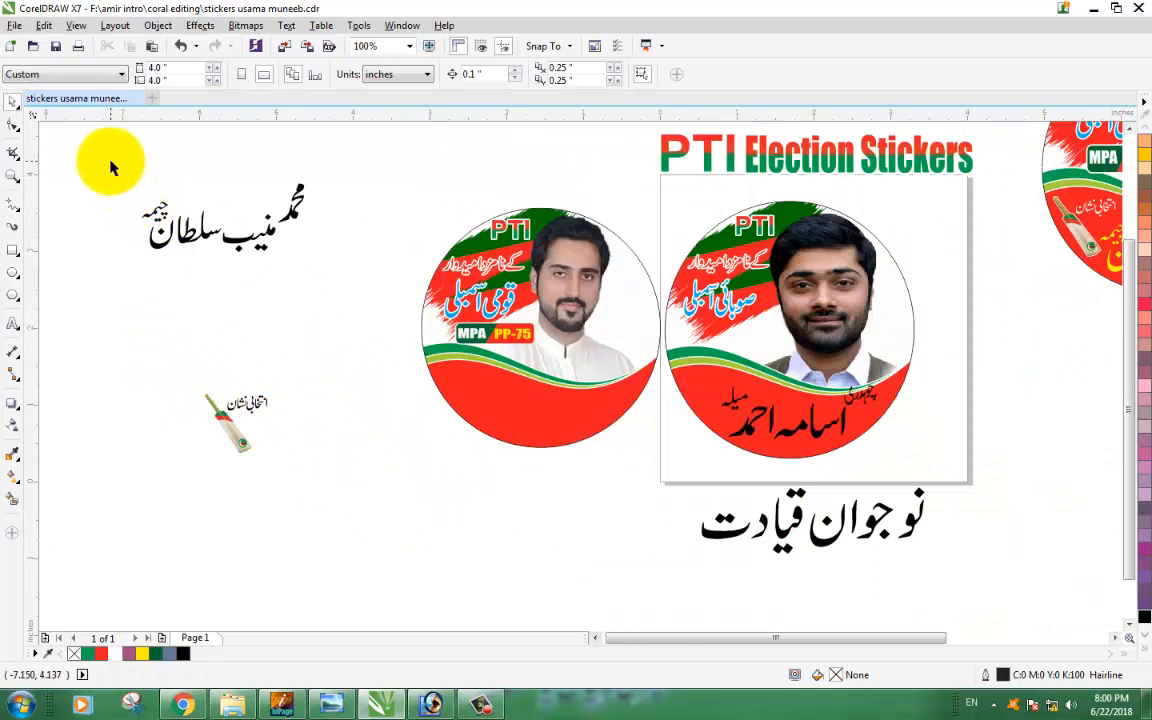
drag(106, 162, 352, 290)
drag(227, 219, 400, 486)
click(337, 581)
scroll(447, 553, up, 2)
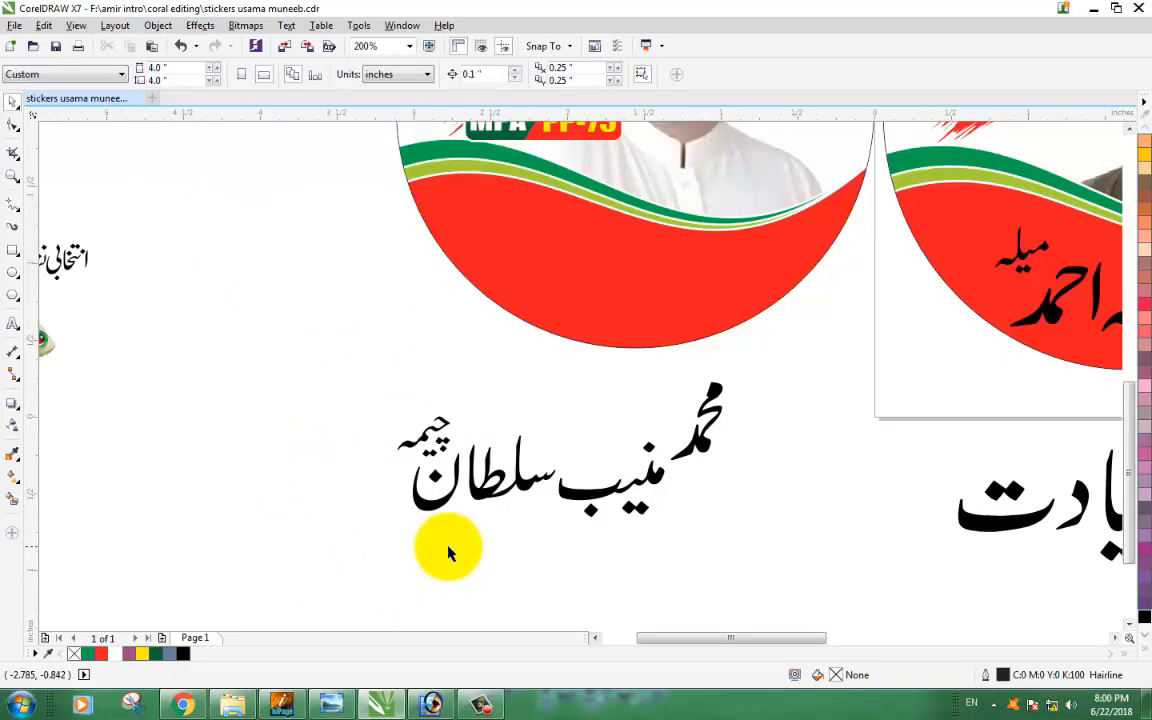
- Place all pieces of the candidate's name on the left circle's red lower band, with the small surname raised above the long name piece
drag(764, 274, 783, 290)
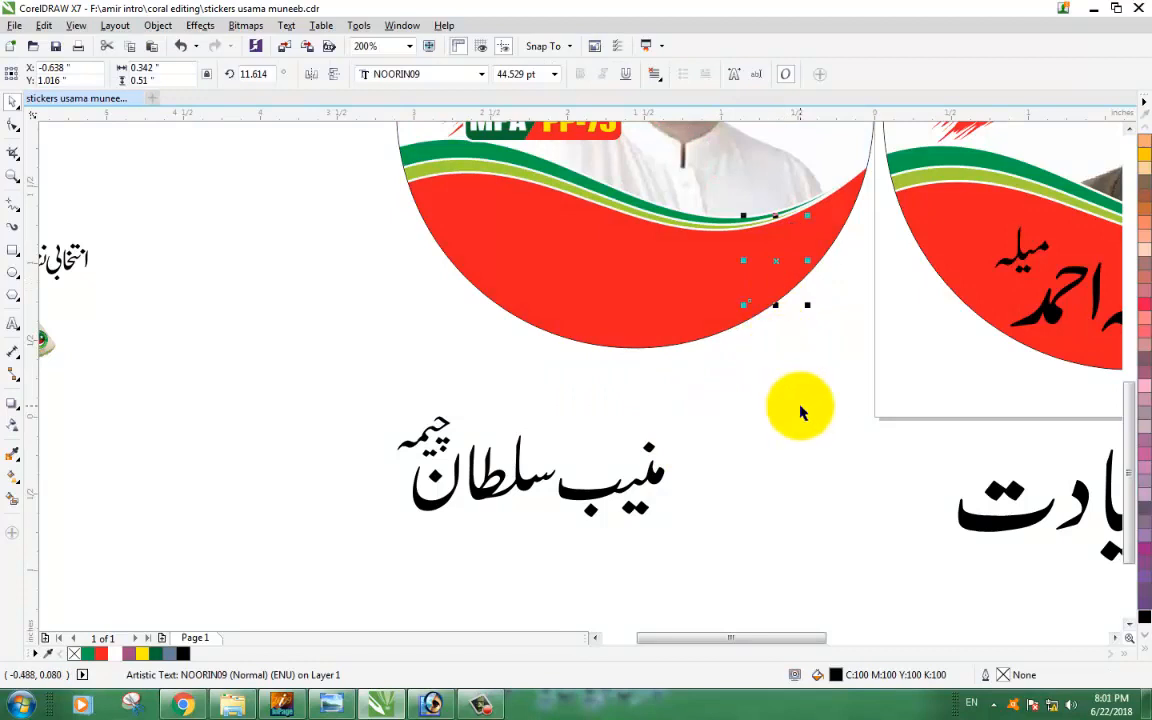
drag(306, 381, 789, 581)
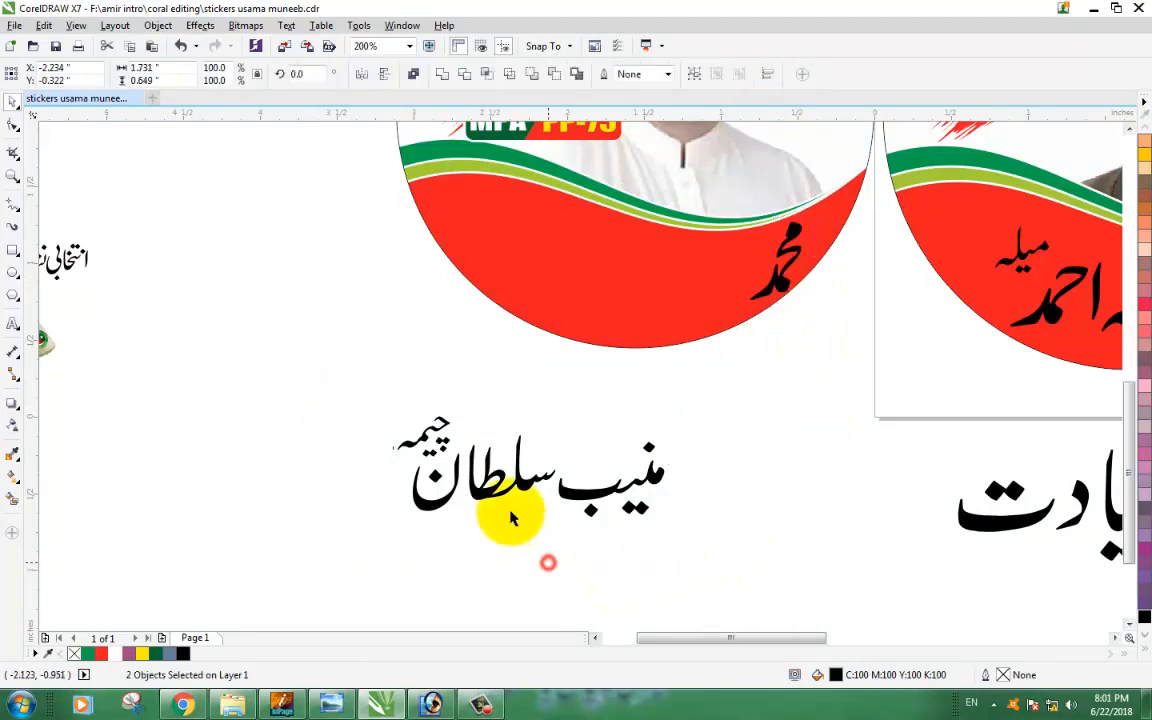
drag(342, 373, 612, 545)
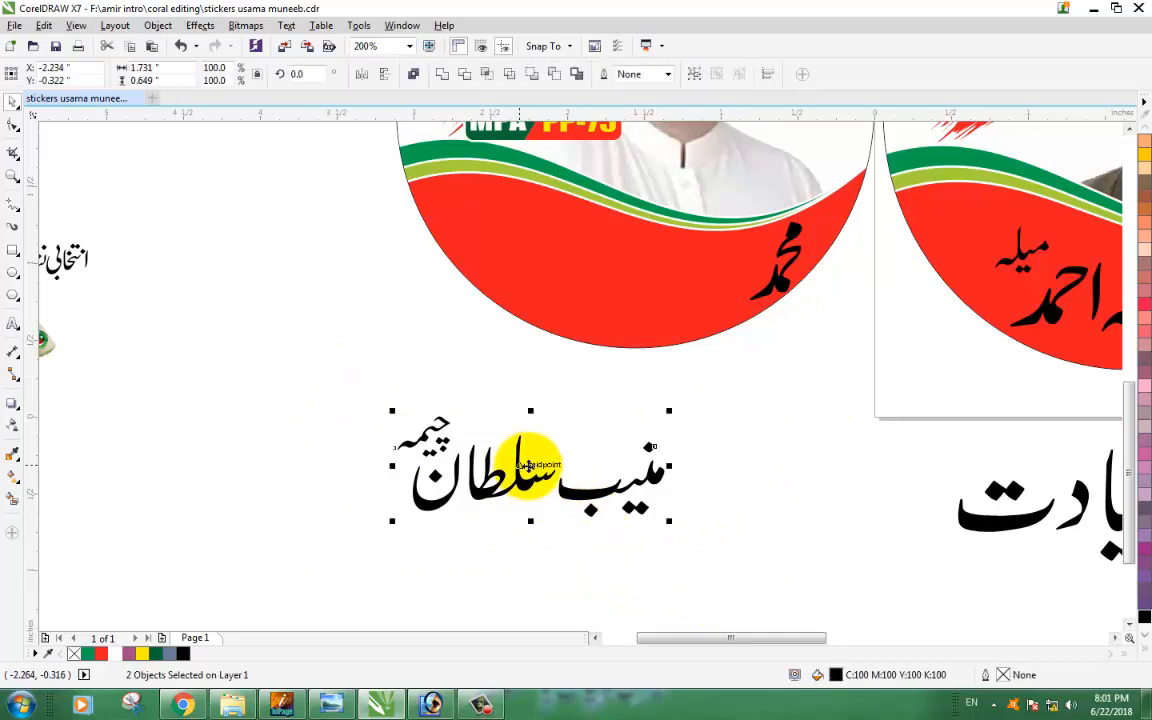
drag(528, 465, 624, 274)
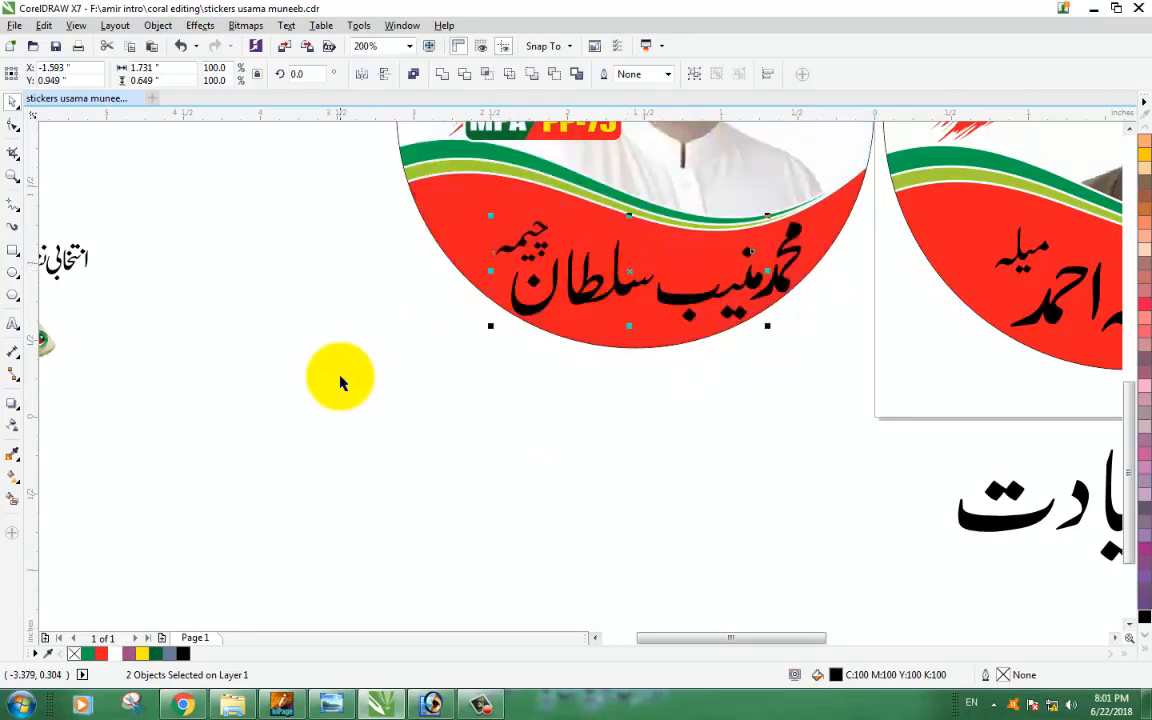
click(340, 376)
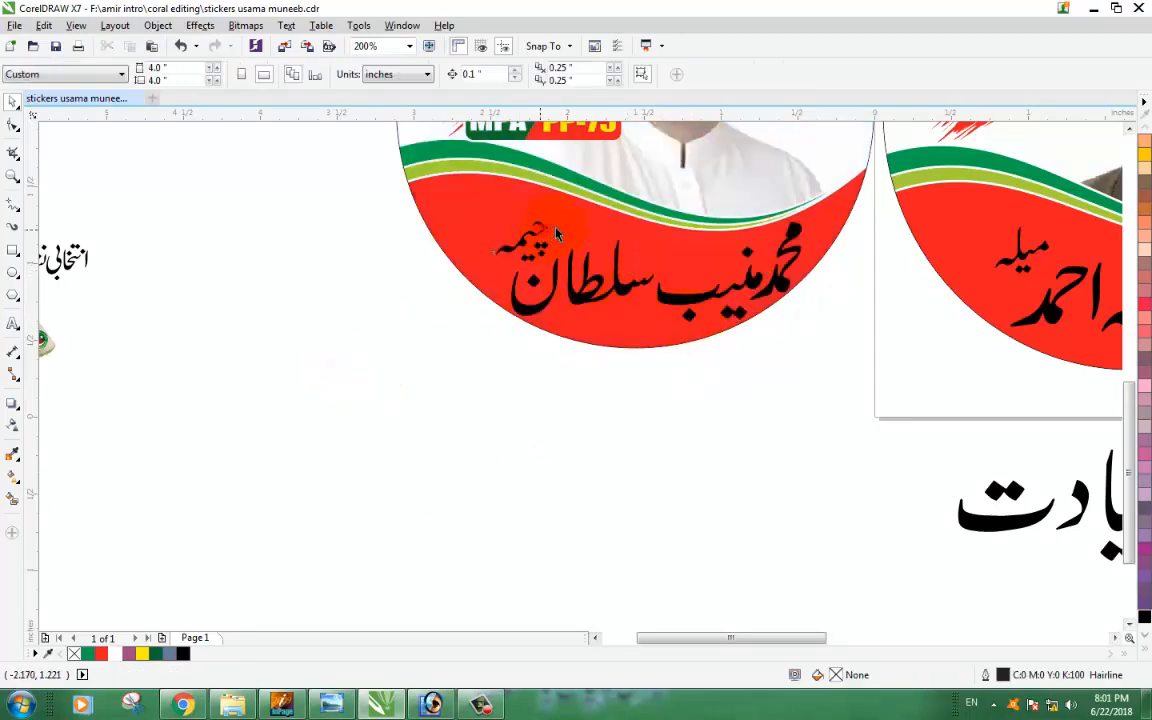
drag(557, 233, 505, 205)
click(442, 352)
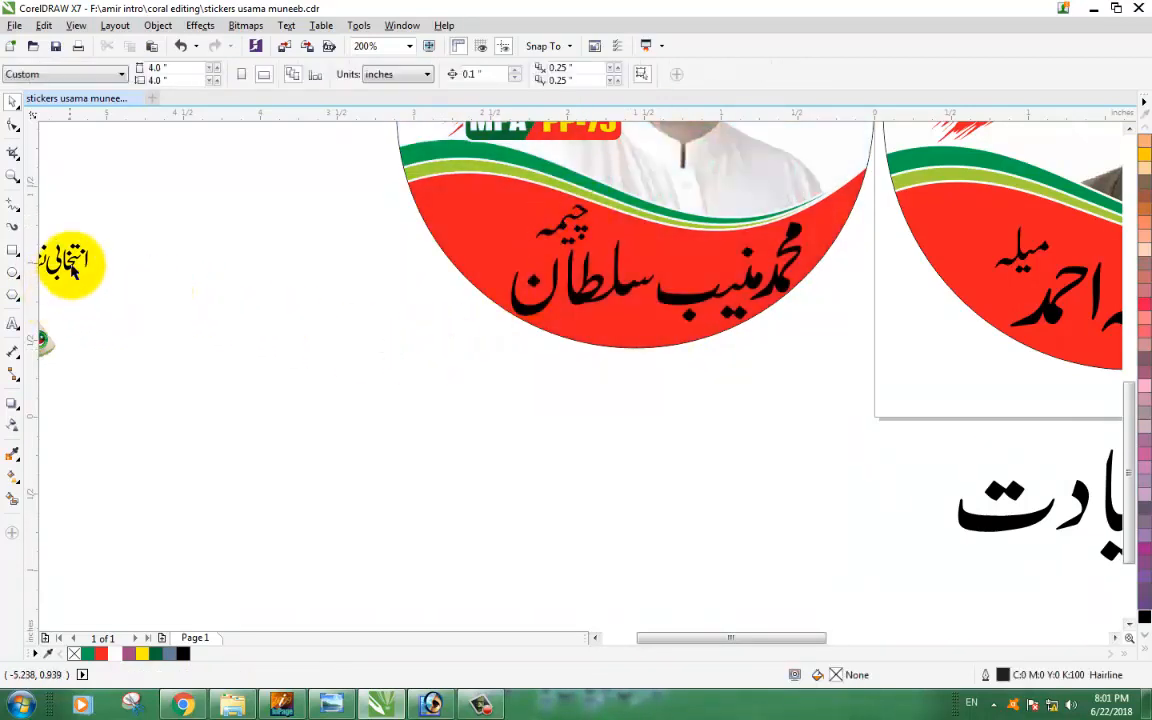
- Move the election-symbol caption and the cricket bat onto the left end of the left circle's red band
drag(72, 270, 490, 205)
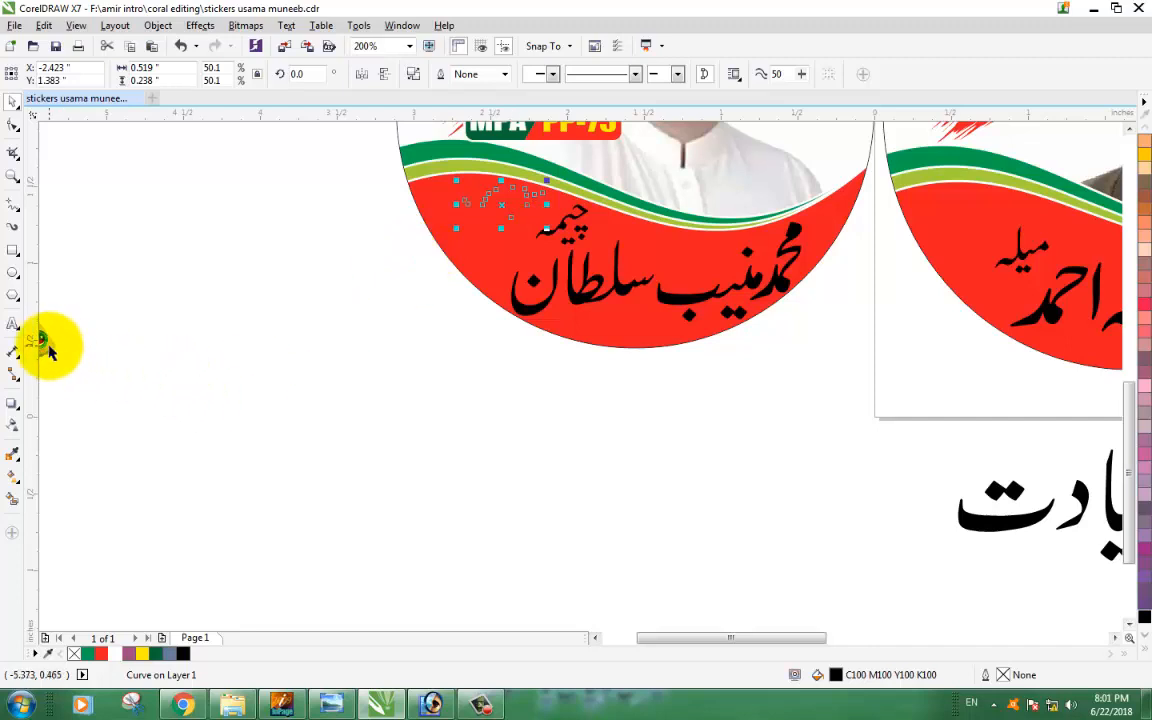
drag(48, 348, 499, 275)
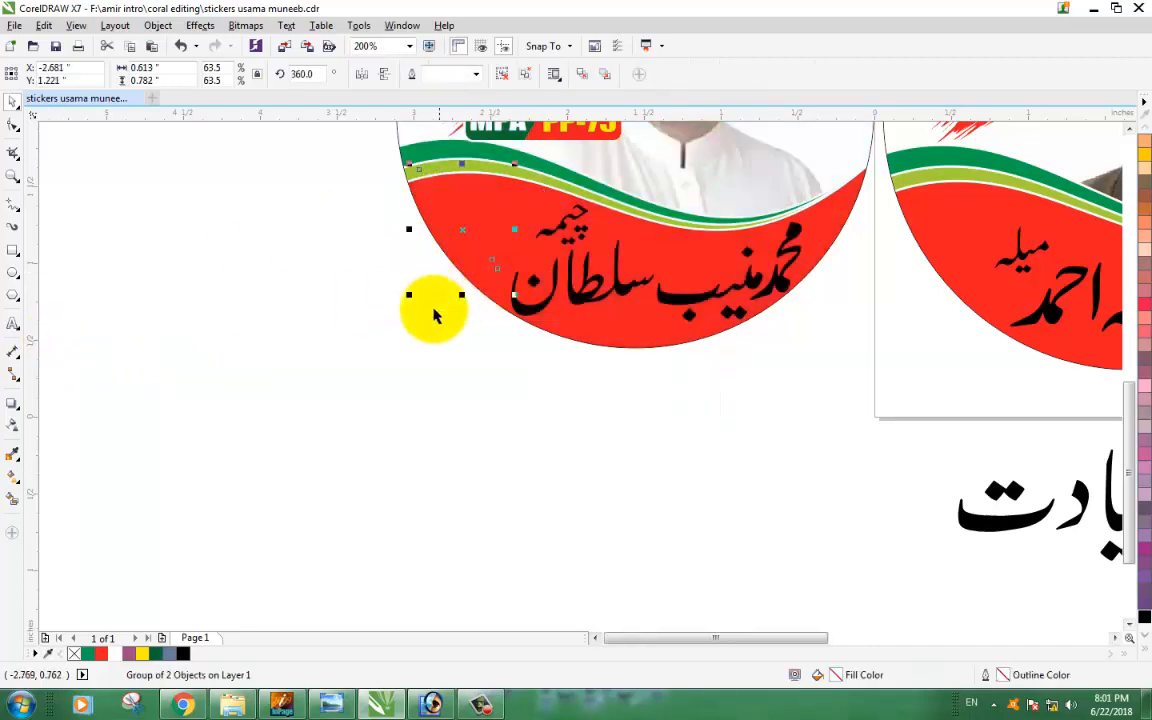
click(371, 327)
drag(291, 144, 566, 334)
click(367, 350)
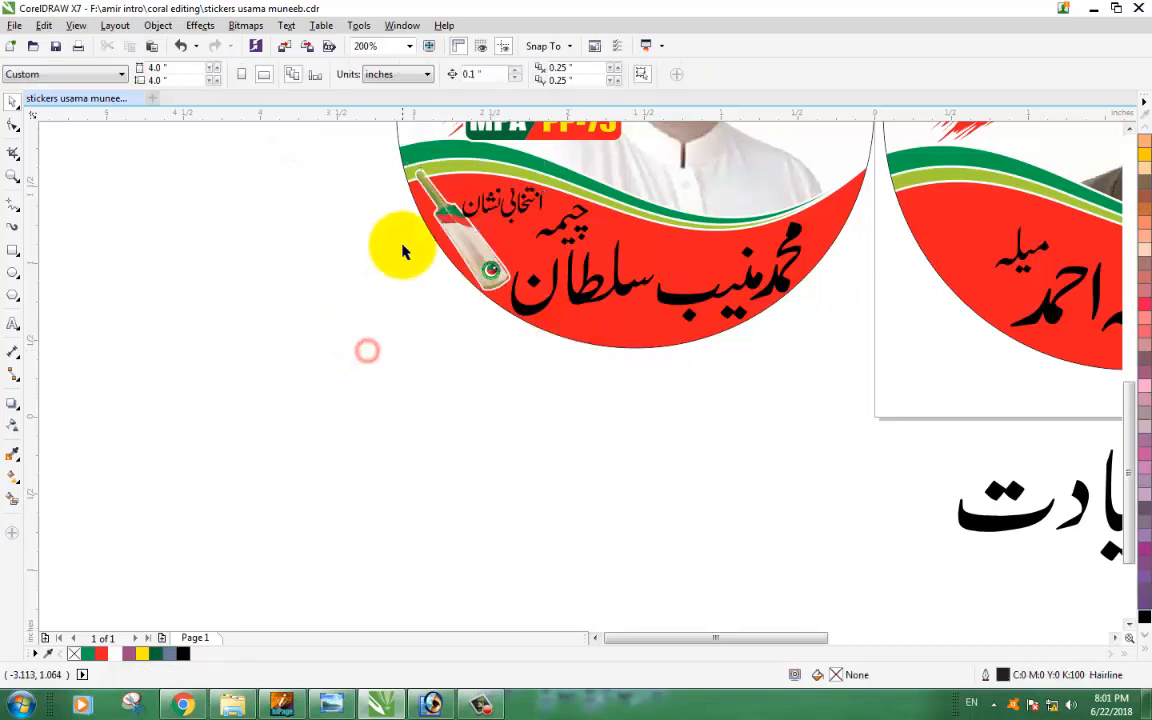
- Scale the cricket bat down slightly about its centre so it fits within the left circle's red band
click(469, 232)
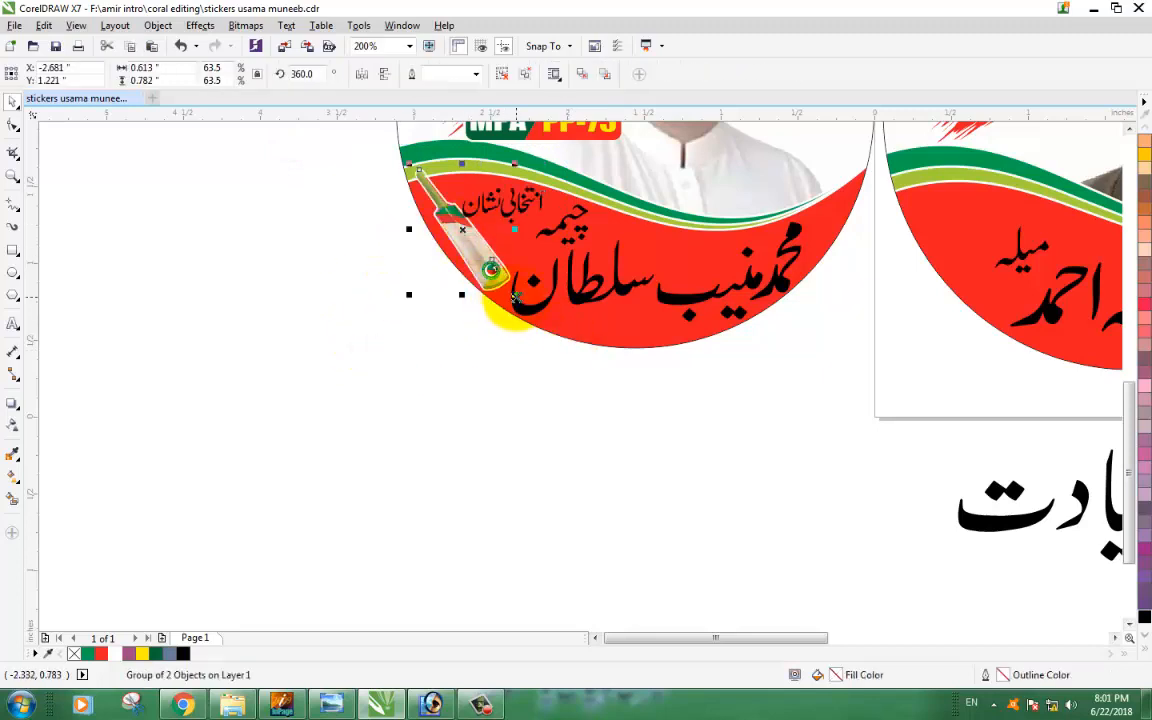
drag(514, 295, 484, 264)
click(378, 334)
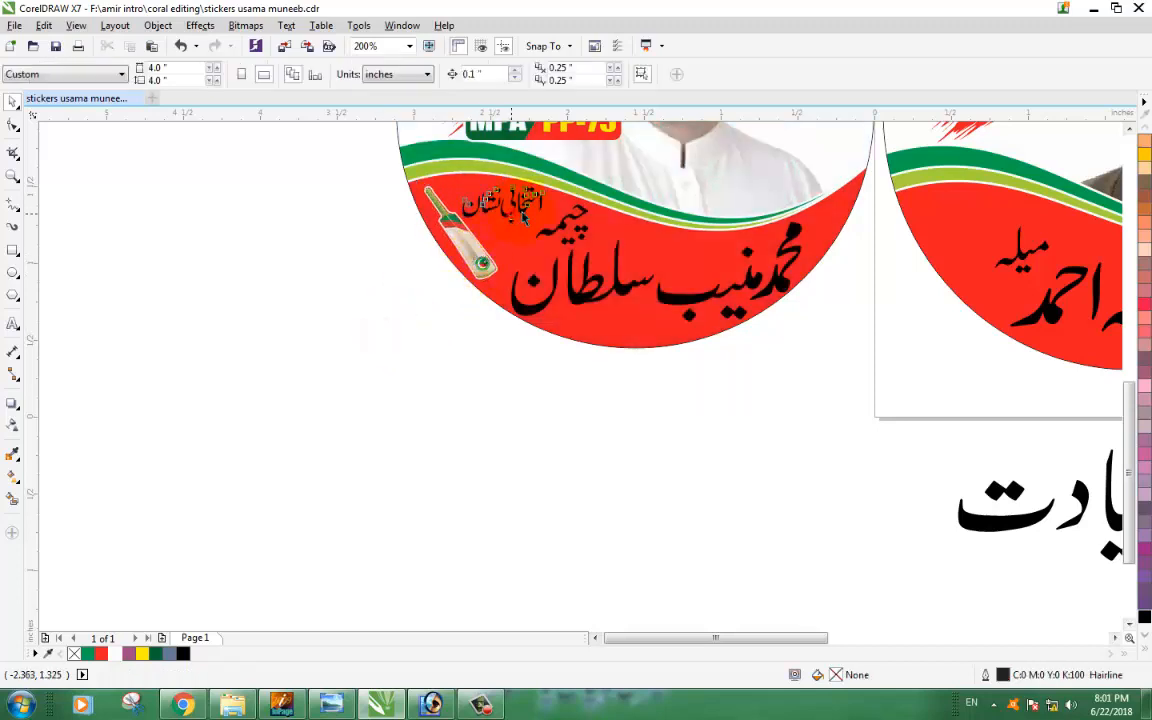
- Fill the election-symbol caption with white and all three pieces of the candidate's name with yellow
click(522, 217)
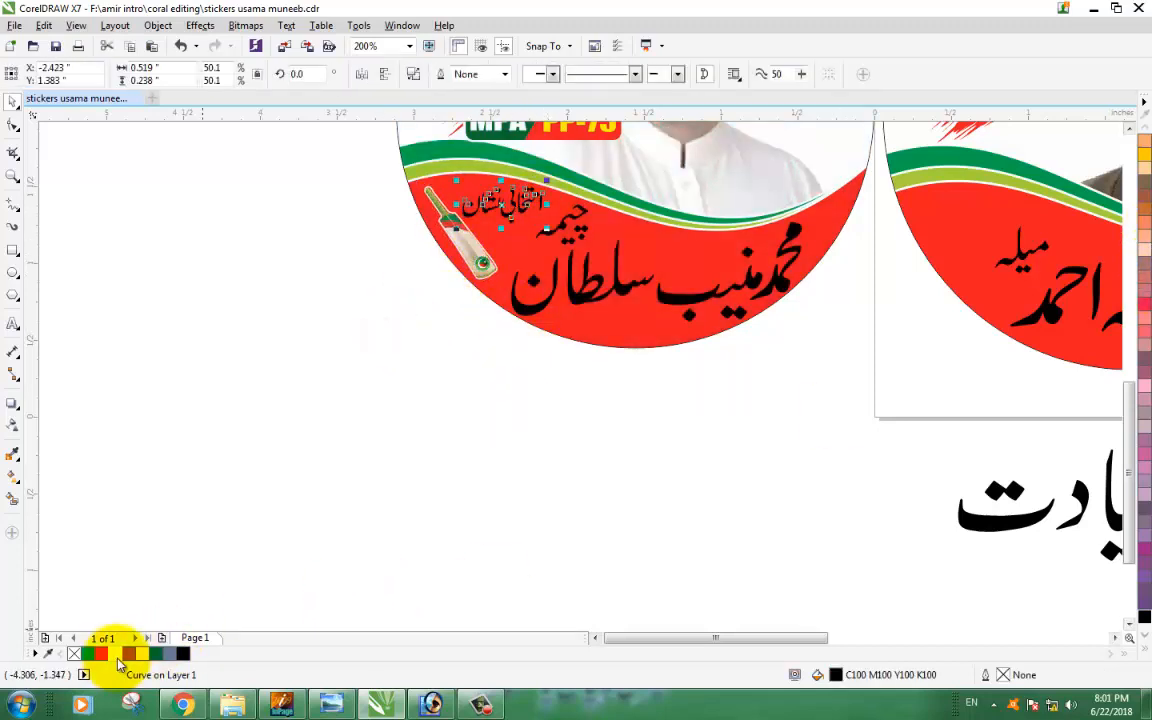
click(116, 655)
click(301, 465)
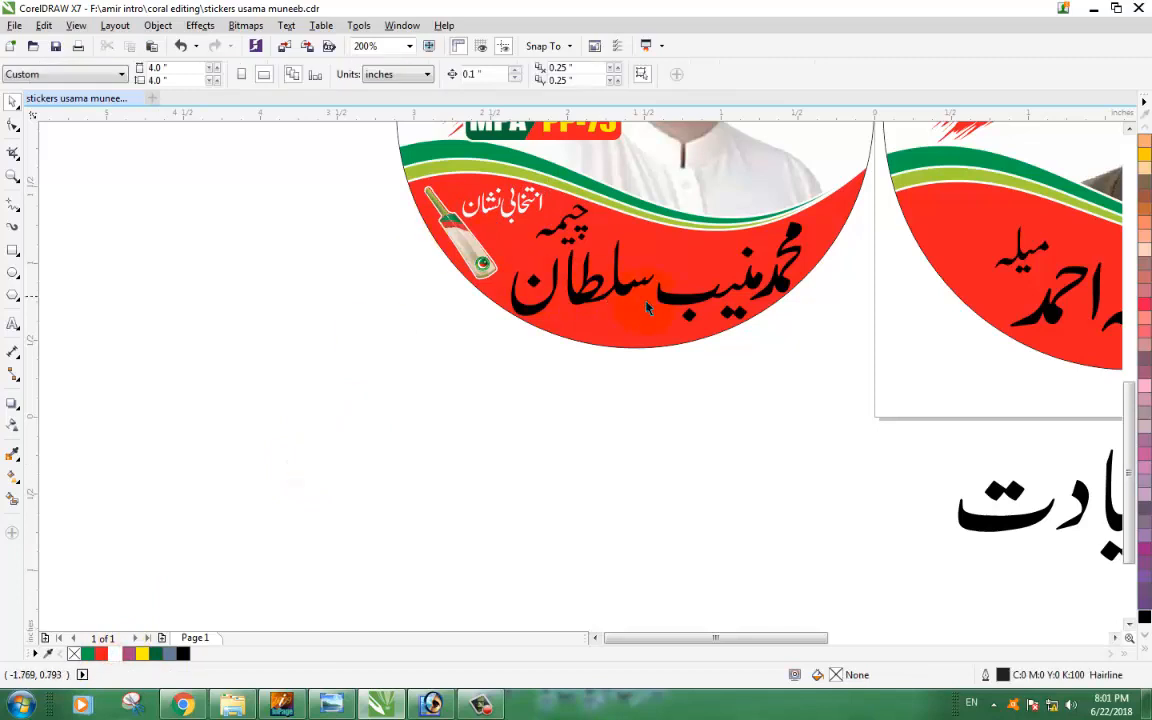
drag(853, 452, 506, 194)
click(141, 653)
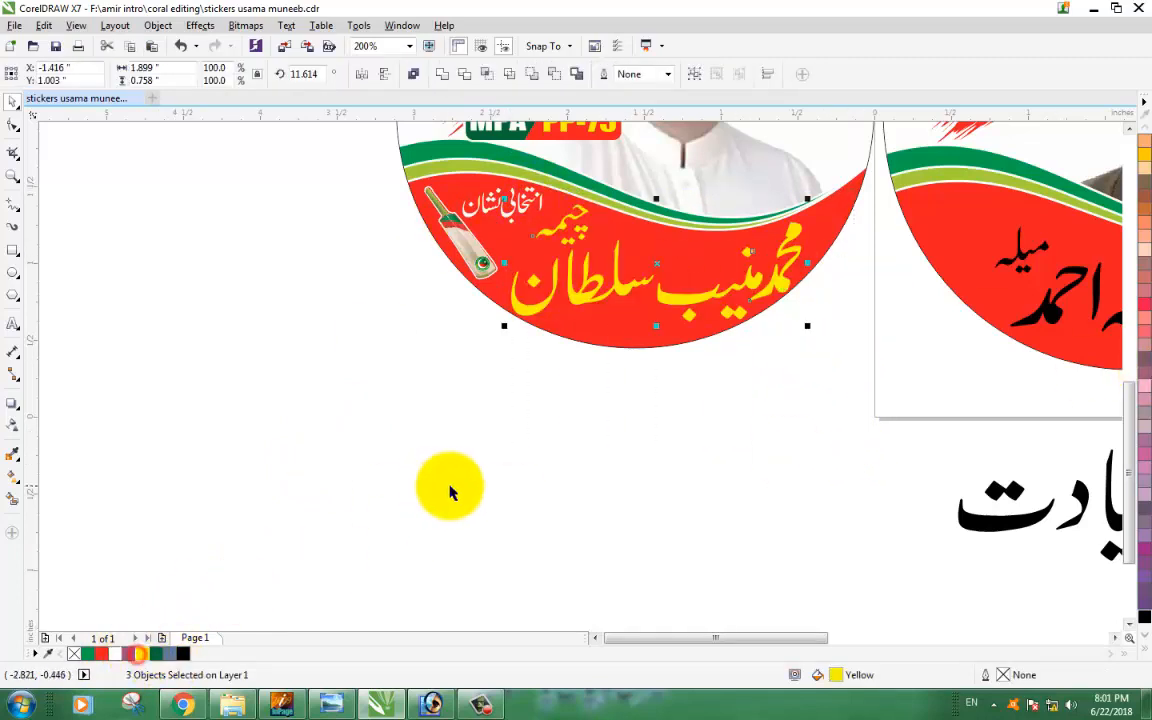
click(450, 488)
- Examine the composition of the whole left sticker, including its badge, name, caption and bat
scroll(548, 306, down, 2)
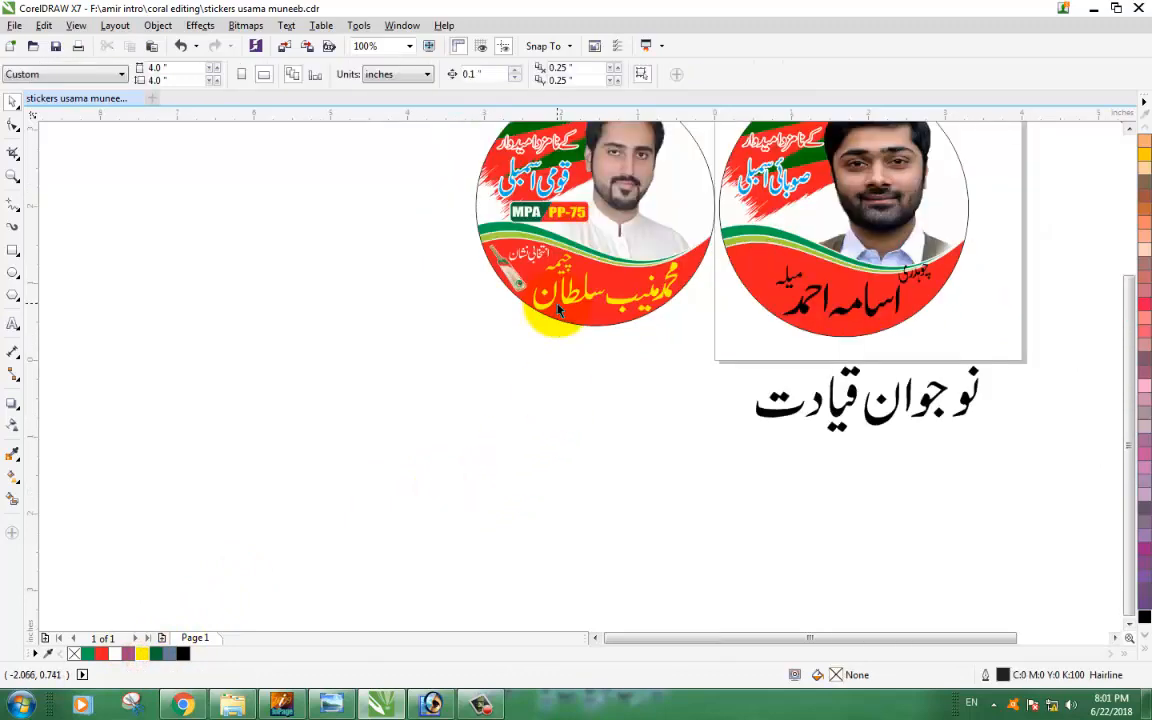
click(1129, 129)
click(1129, 129)
key(z)
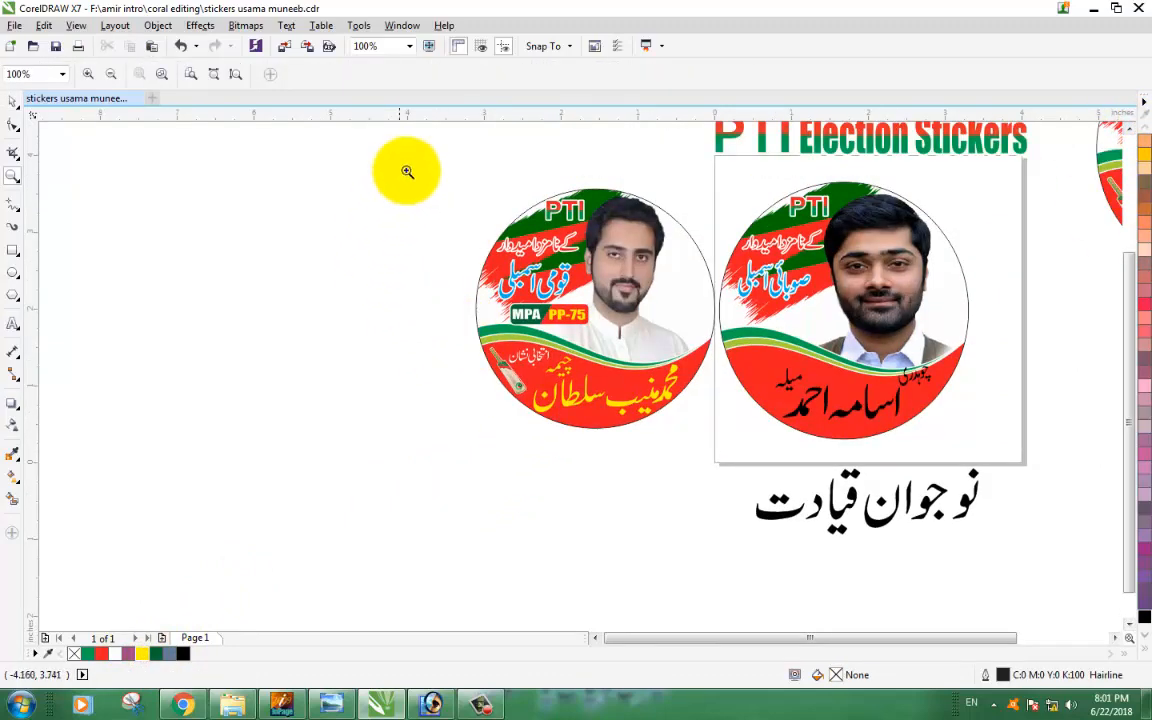
drag(419, 165, 730, 478)
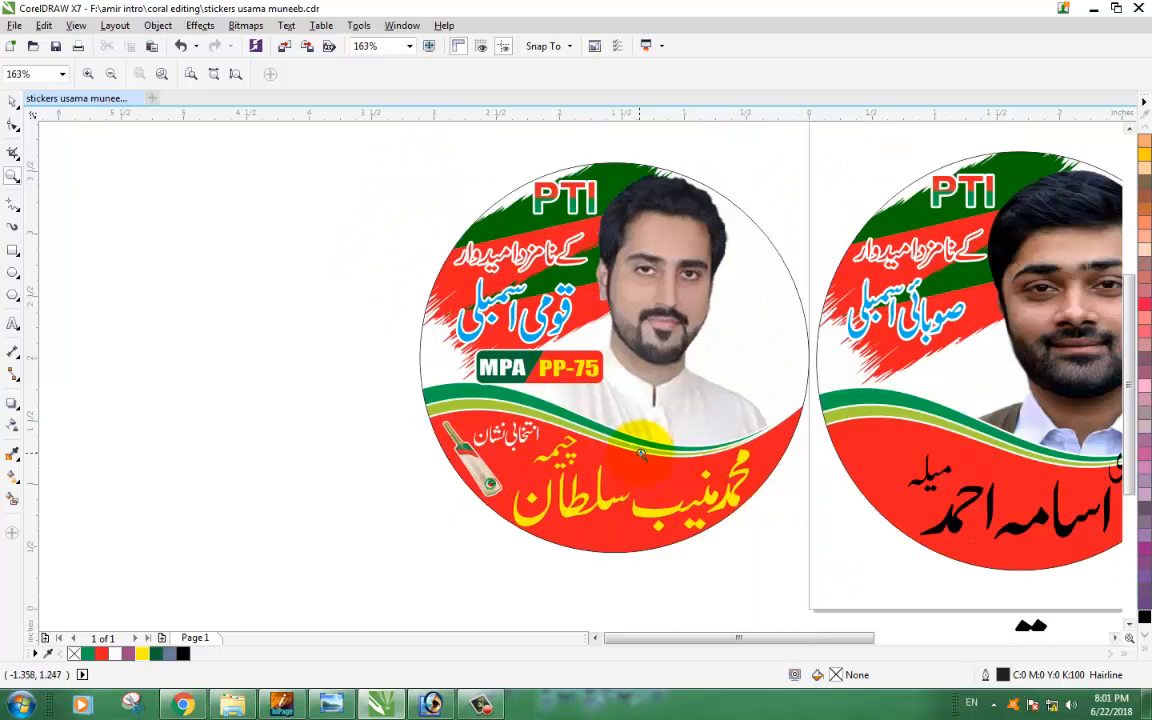
click(13, 101)
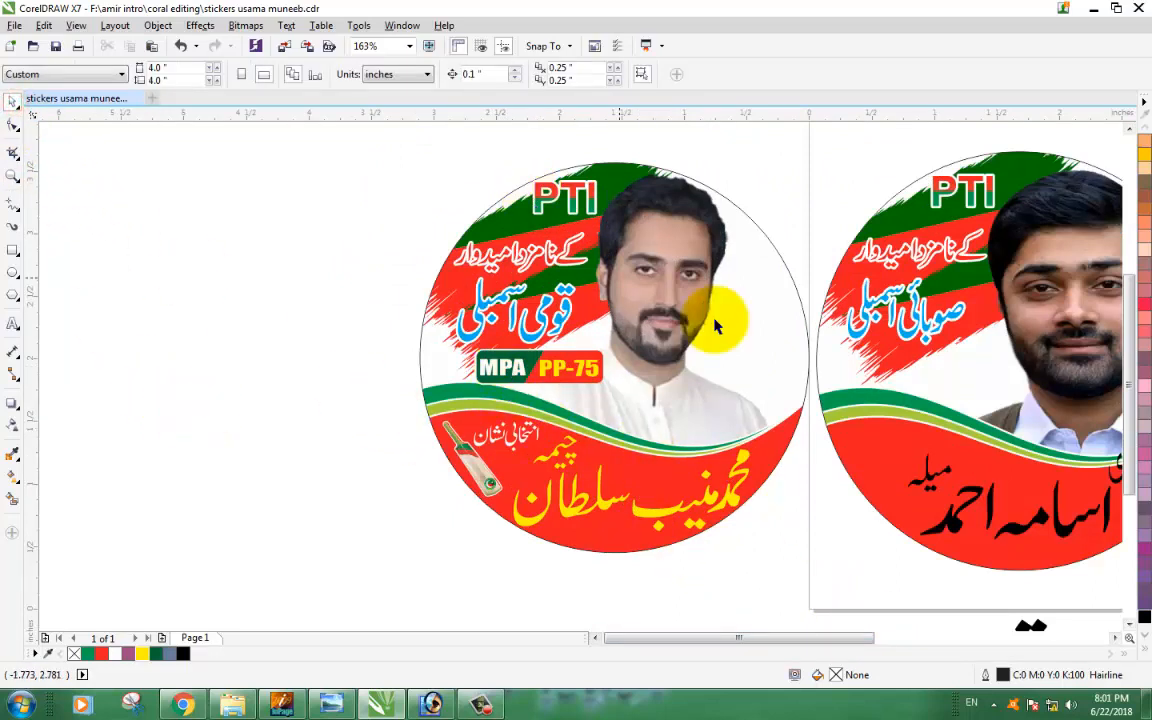
- Copy the complete "MPA PP-75" badge from the left circle onto the right circle, beneath its blue assembly text
scroll(663, 411, down, 2)
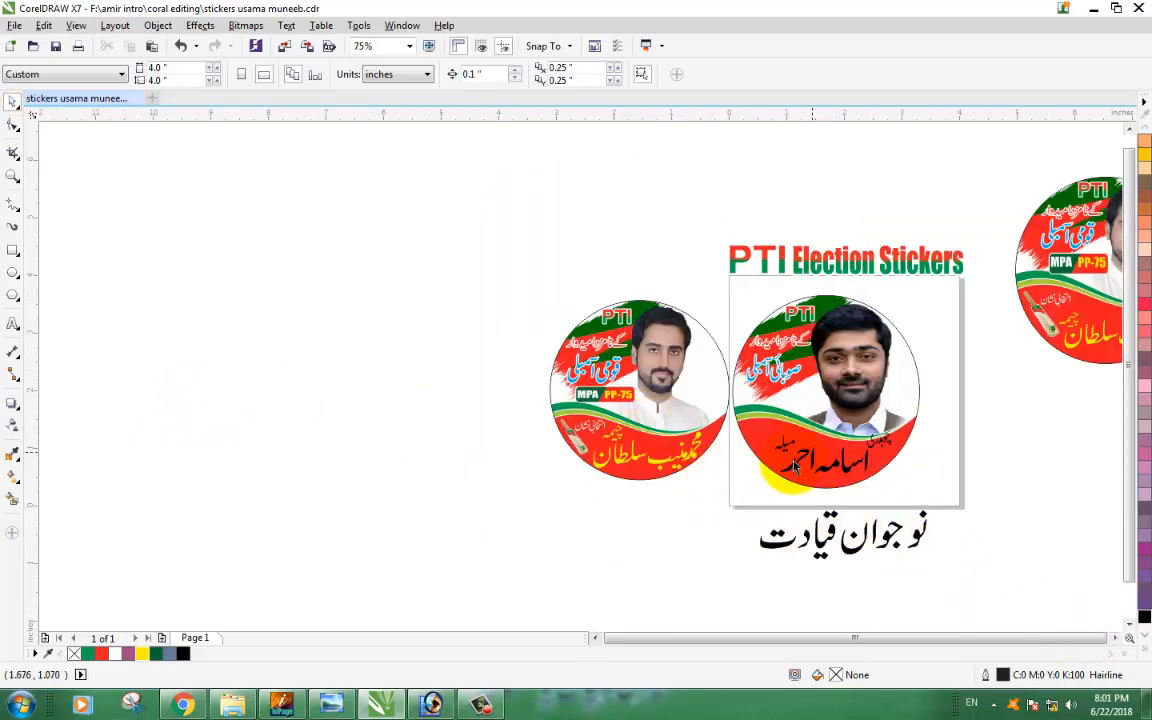
key(z)
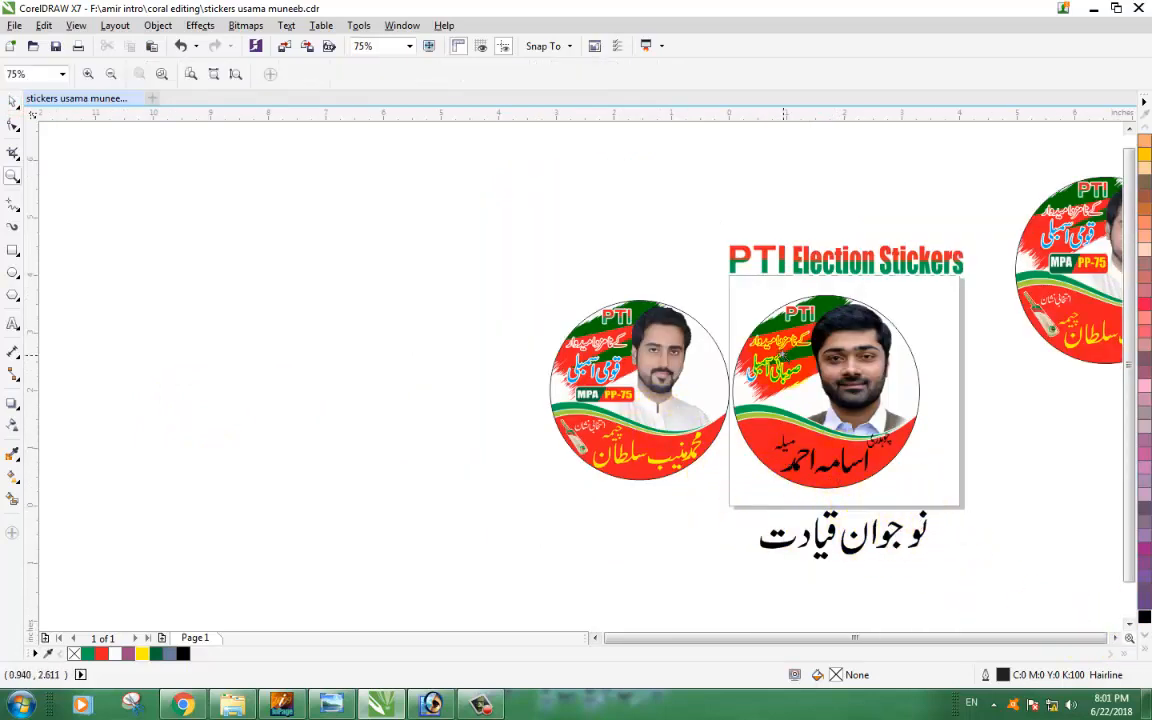
drag(1031, 524, 681, 278)
click(12, 103)
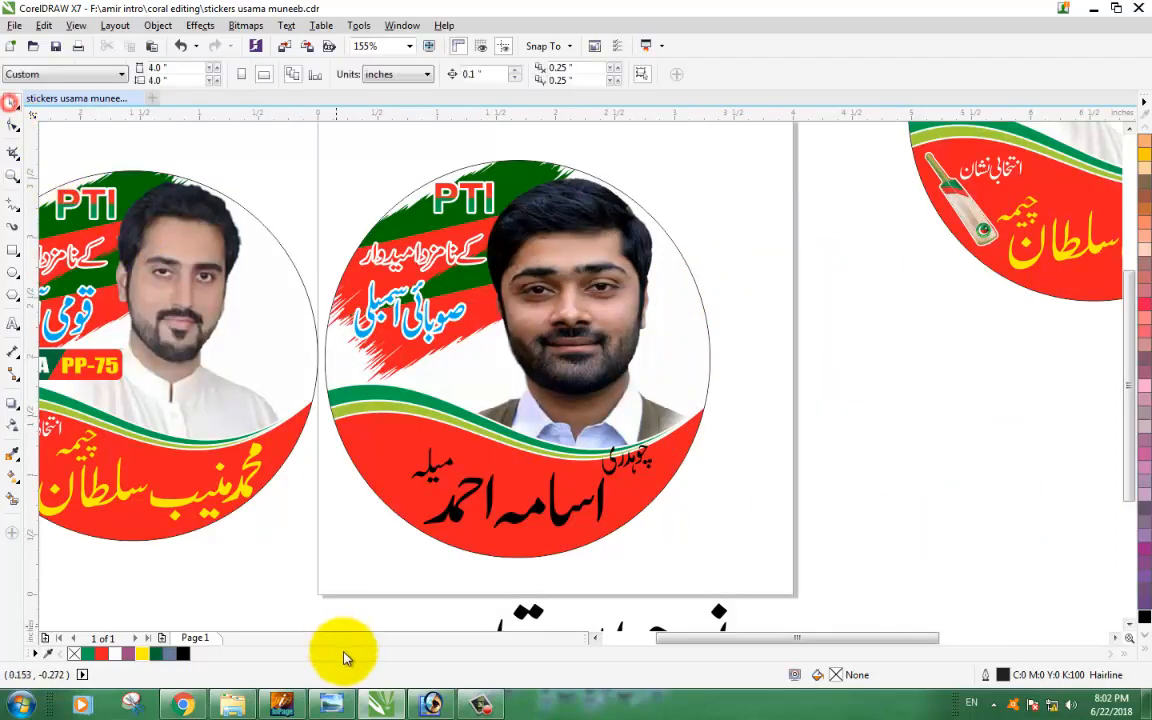
click(596, 640)
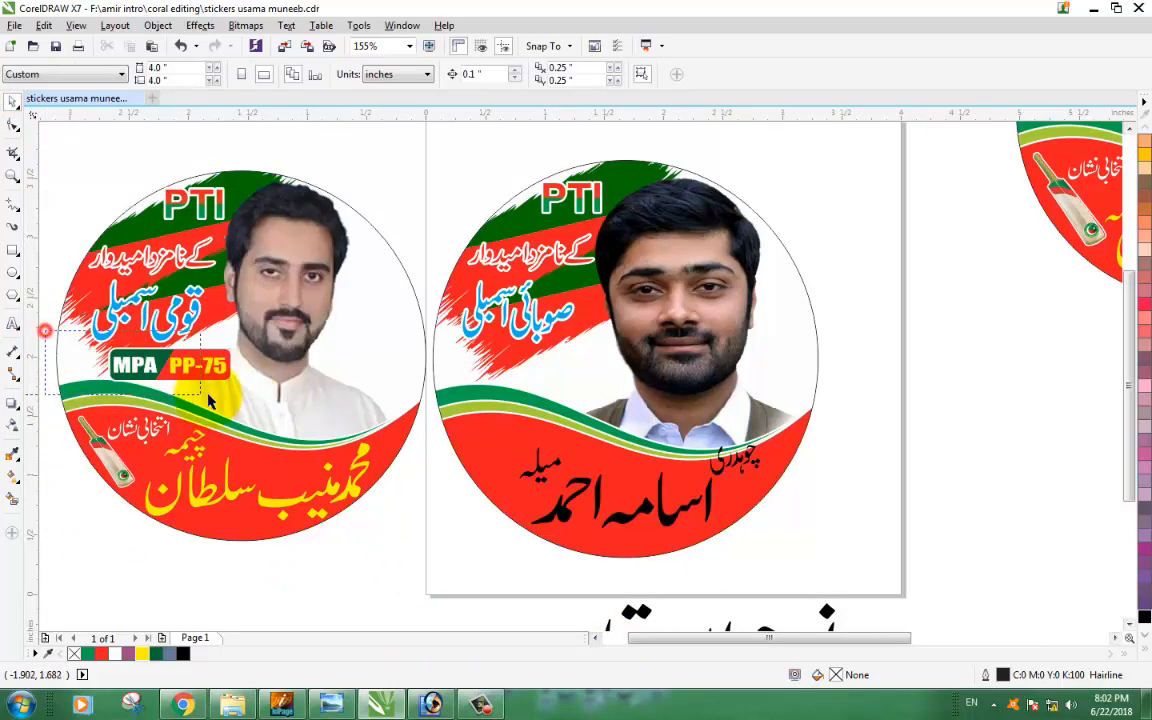
drag(167, 363, 530, 373)
right_click(530, 373)
click(405, 533)
- Change the copied badge's white text to "MNA" and its yellow text to "NA-89"
scroll(530, 380, up, 1)
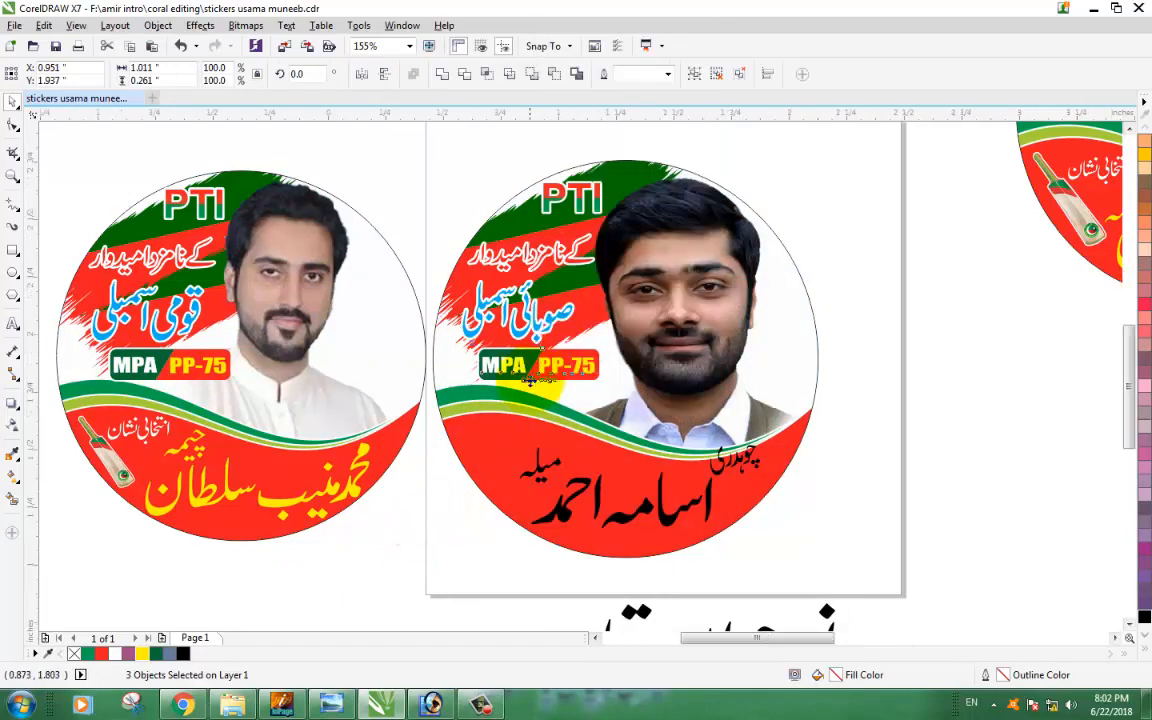
scroll(530, 378, up, 3)
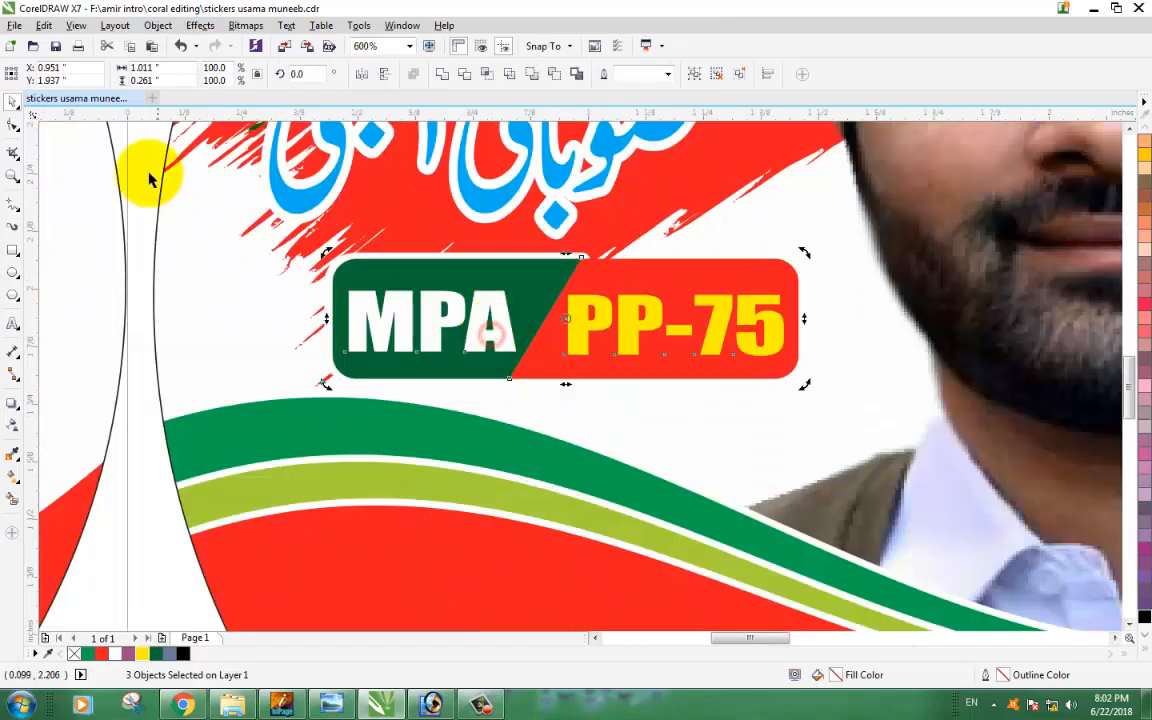
click(71, 226)
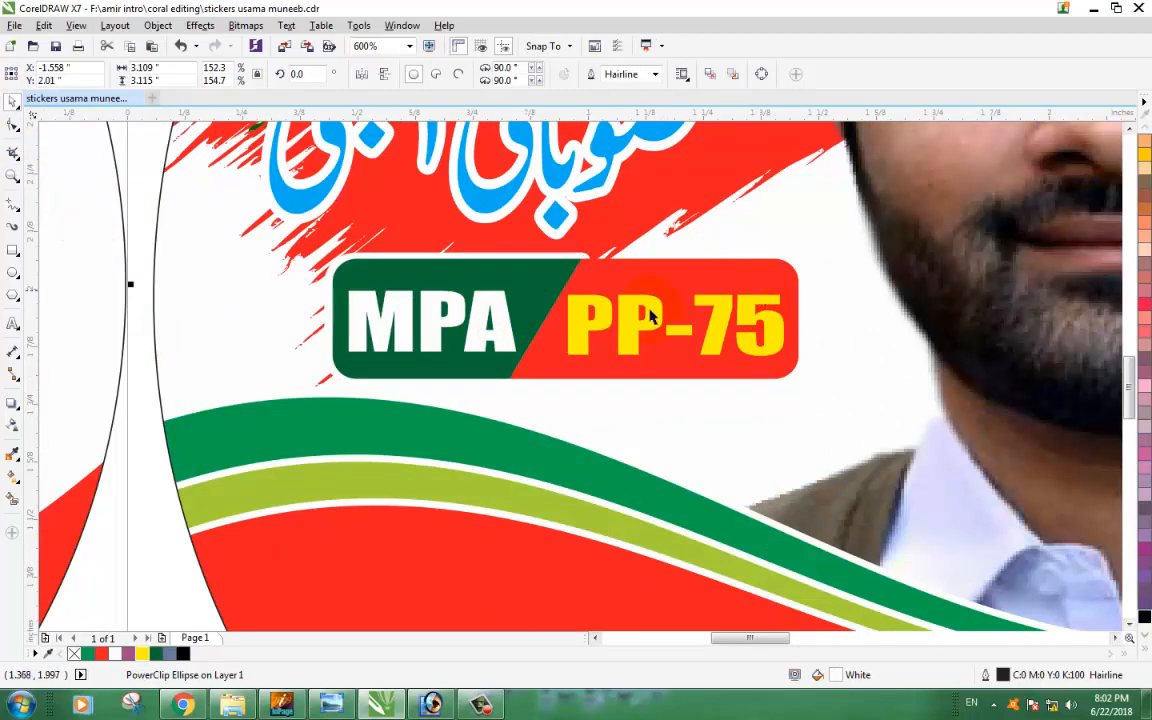
click(593, 320)
scroll(518, 305, down, 2)
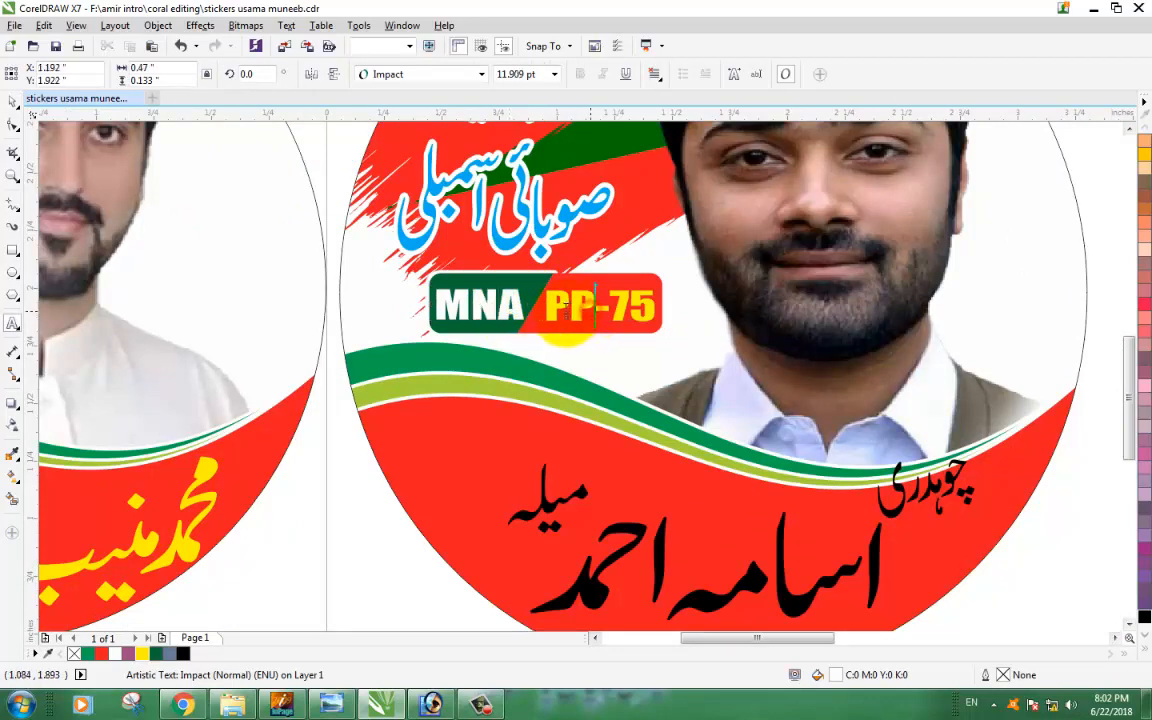
text(NA)
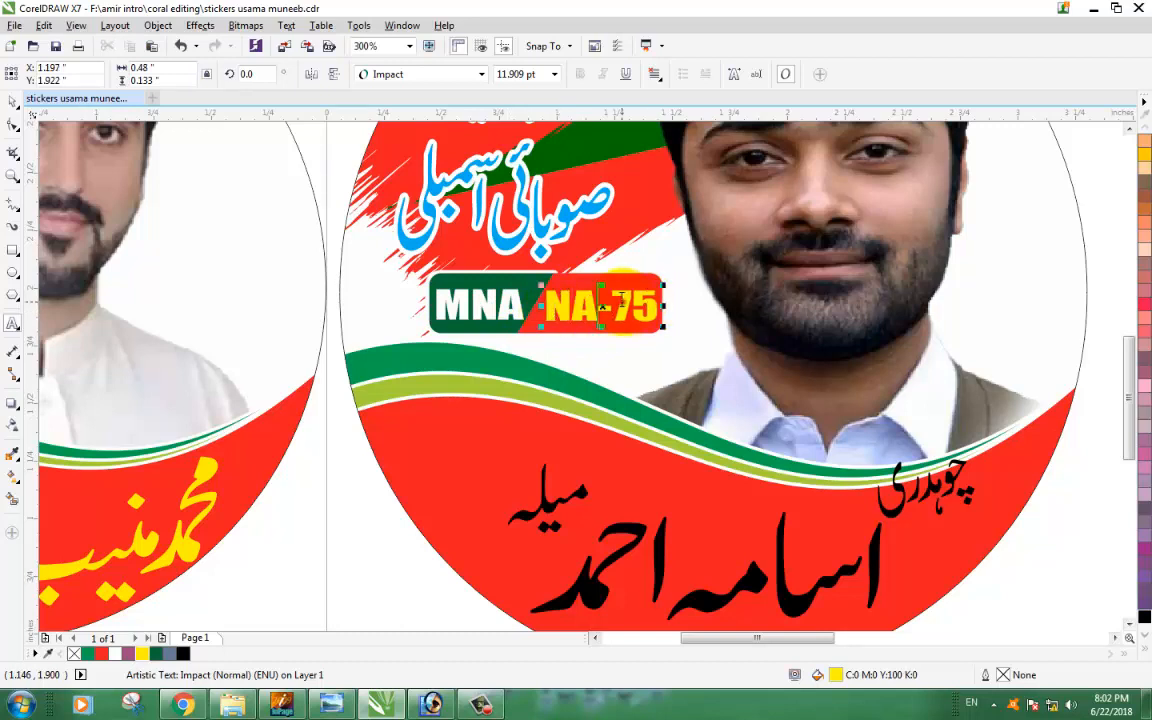
drag(614, 298, 658, 304)
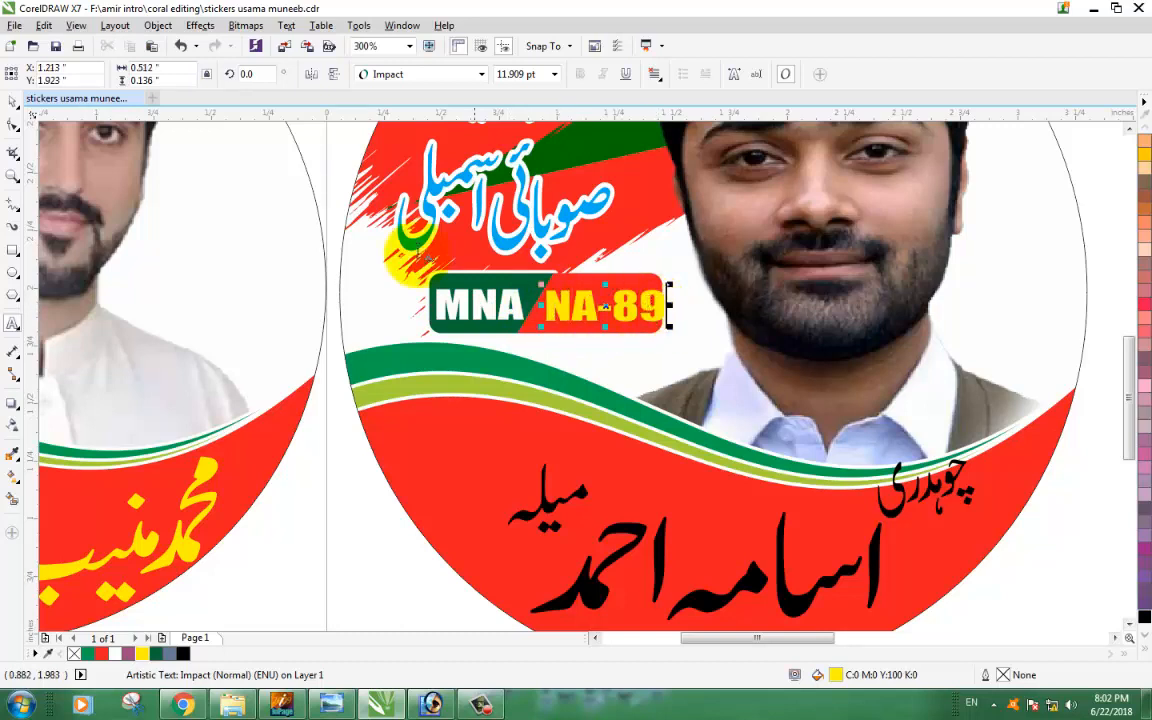
click(10, 101)
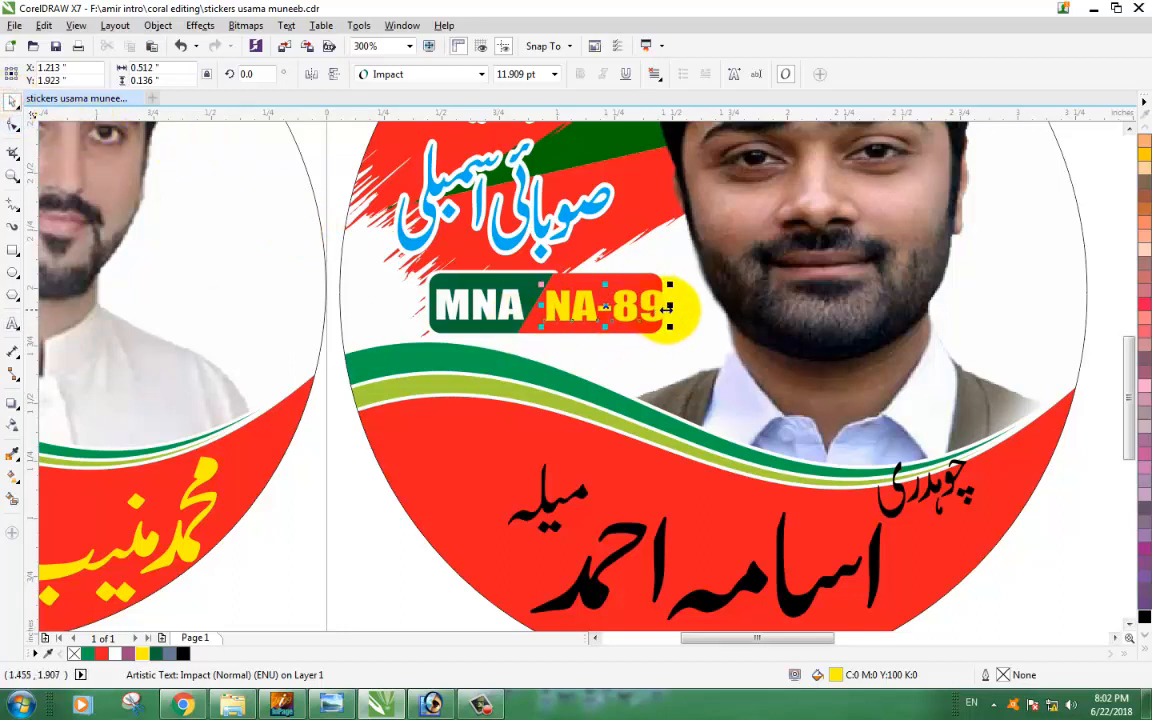
- Narrow the yellow "NA-89" text to about 0.47 inches wide so it fits inside the red part of the right sticker's badge
drag(670, 308, 657, 309)
mouse_move(661, 309)
mouse_down()
mouse_move(675, 306)
mouse_move(661, 302)
mouse_up()
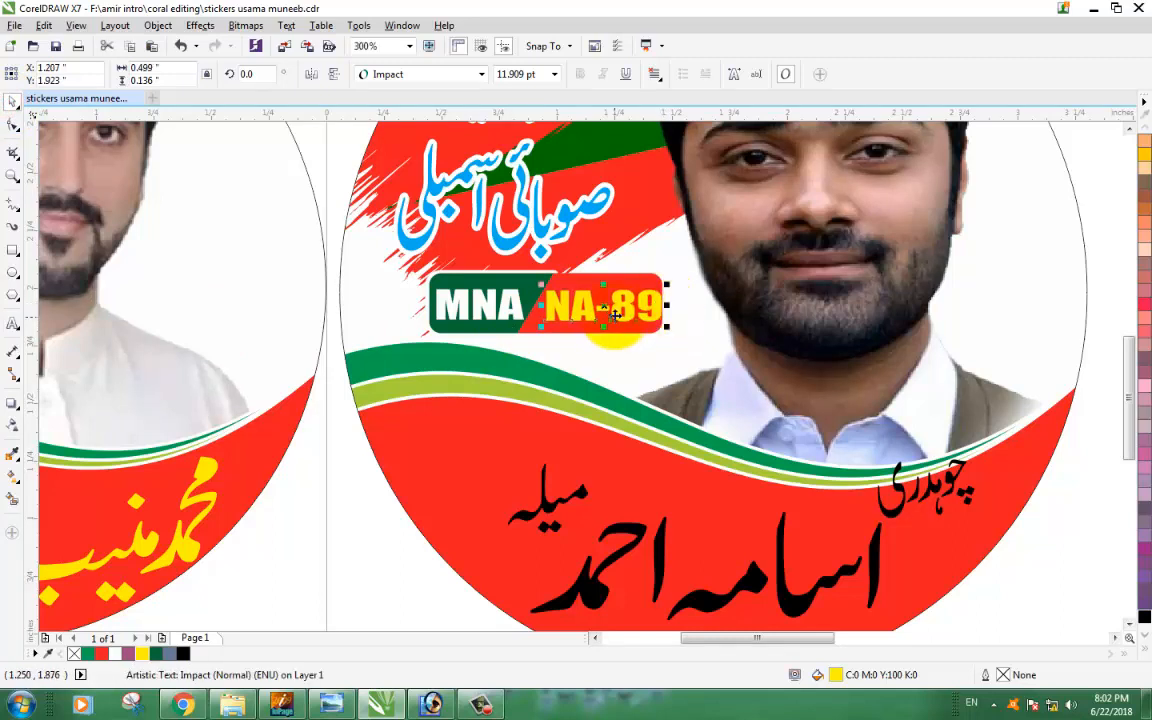
click(622, 312)
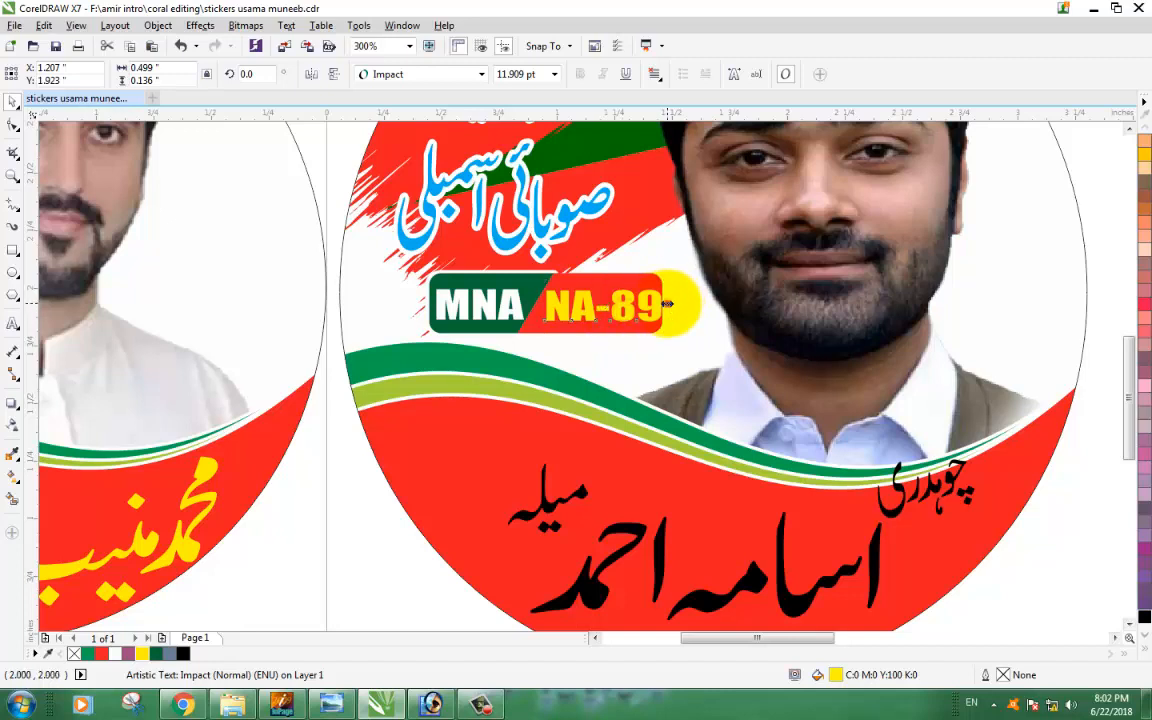
drag(660, 302, 660, 302)
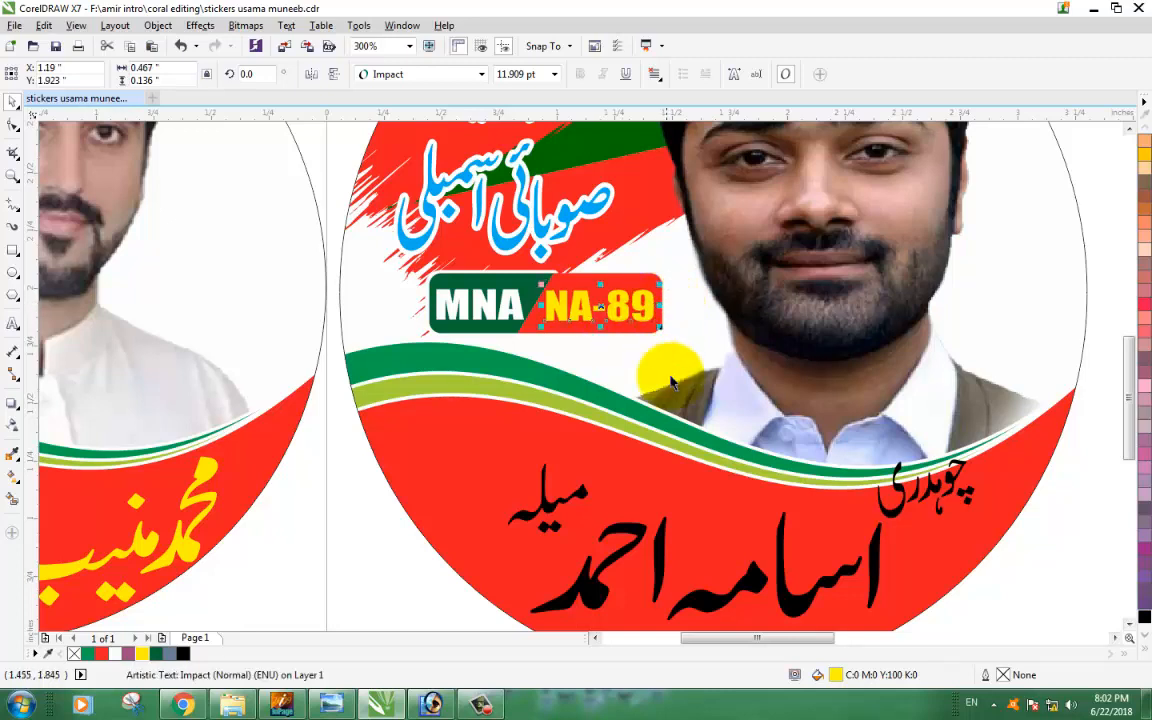
scroll(522, 345, down, 2)
click(681, 527)
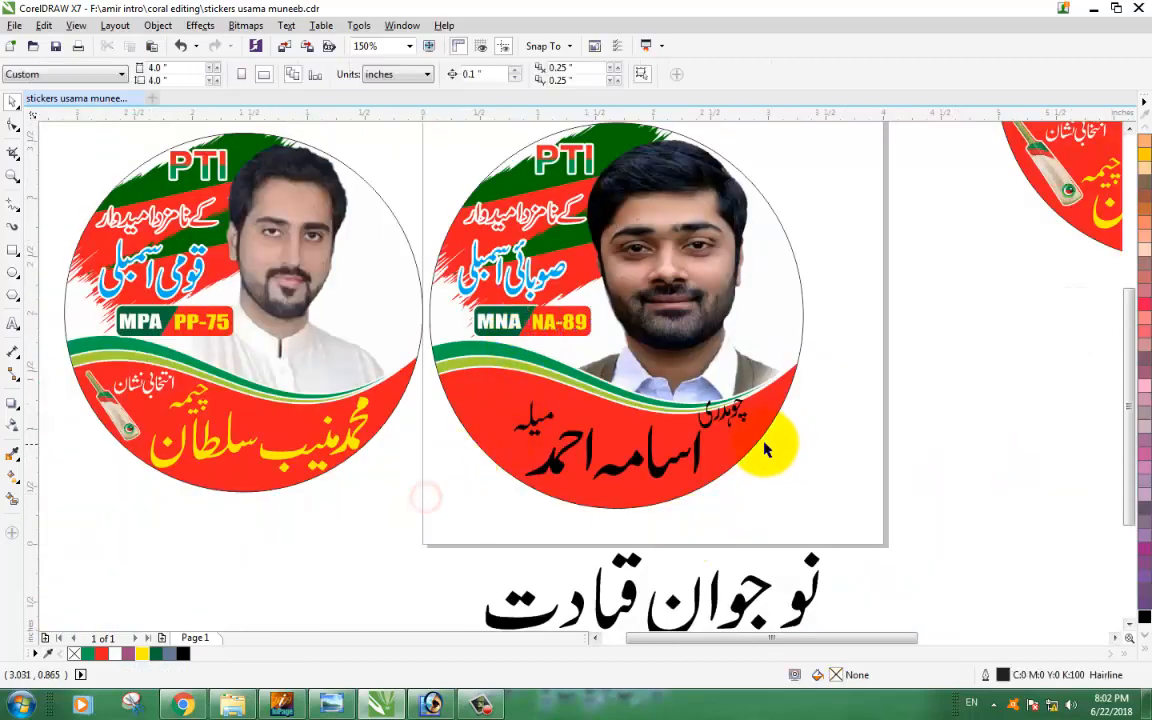
- Reposition the three pieces of the candidate's name within the red area beneath the portrait on the right sticker
scroll(550, 530, up, 2)
scroll(537, 505, down, 2)
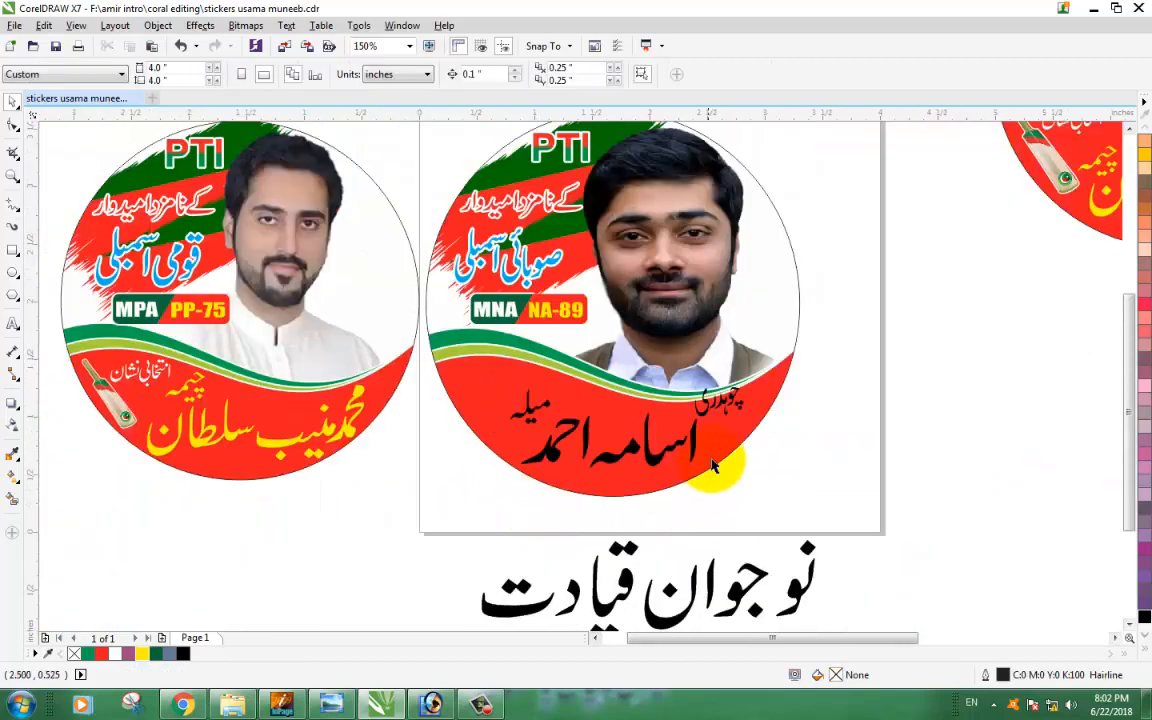
drag(725, 405, 735, 410)
click(818, 476)
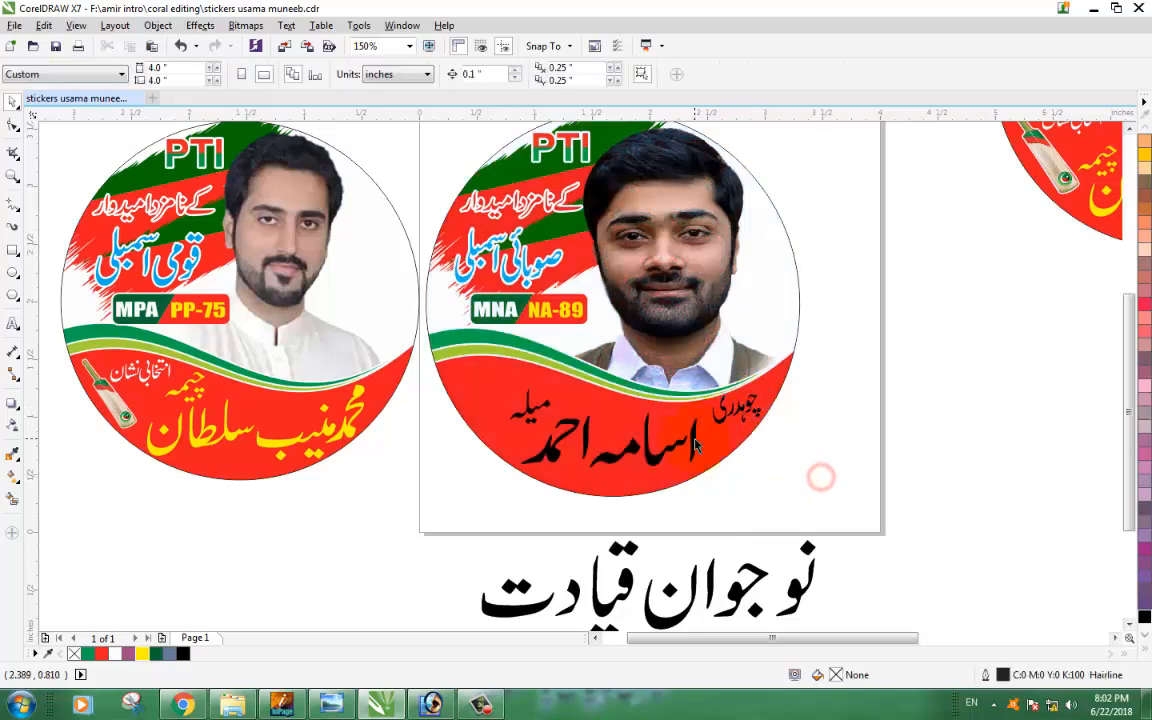
scroll(697, 478, up, 2)
drag(690, 478, 705, 471)
click(832, 532)
drag(399, 367, 470, 358)
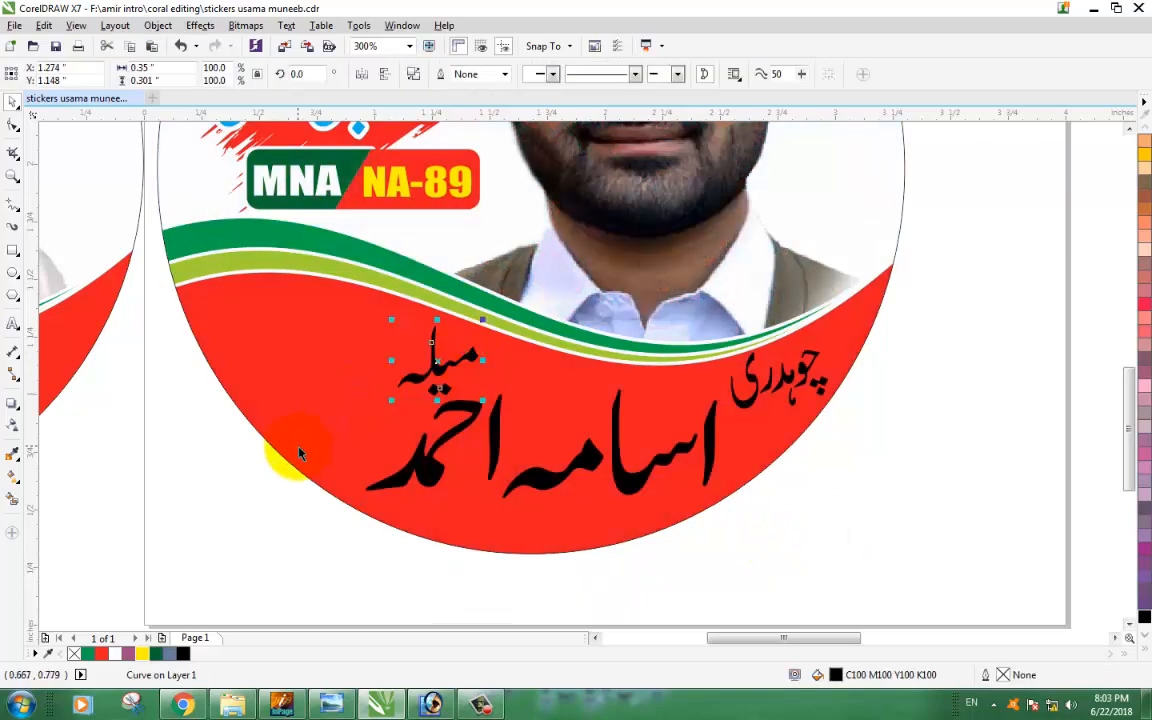
- Fill all three pieces of the candidate's name on the right sticker with yellow
scroll(292, 467, down, 2)
drag(278, 519, 626, 382)
click(141, 653)
click(818, 450)
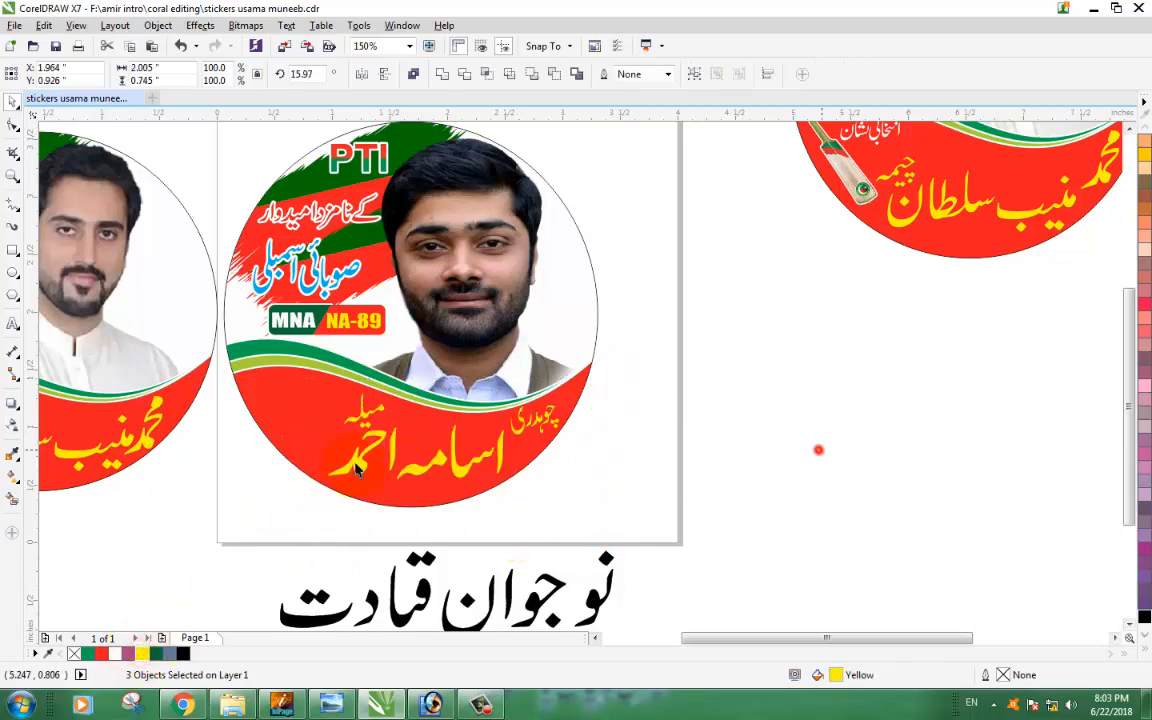
- Copy the bat and its election-symbol caption from the left sticker into the red area beside the right sticker's candidate name
click(596, 637)
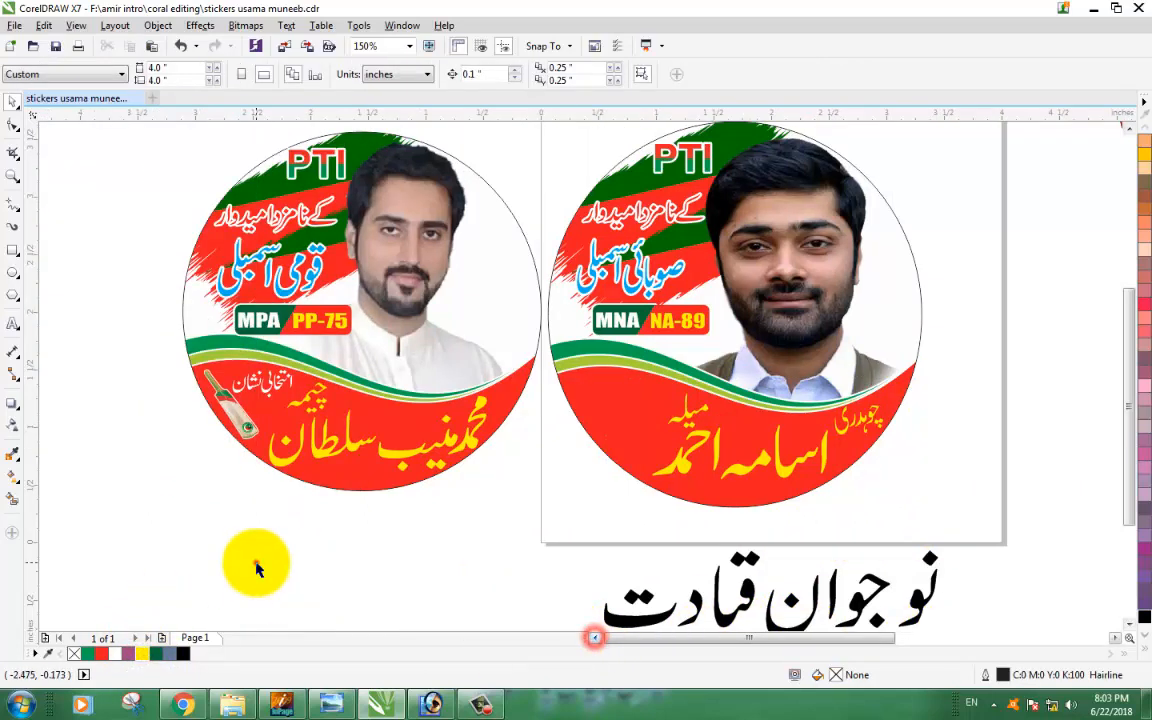
click(256, 563)
click(245, 428)
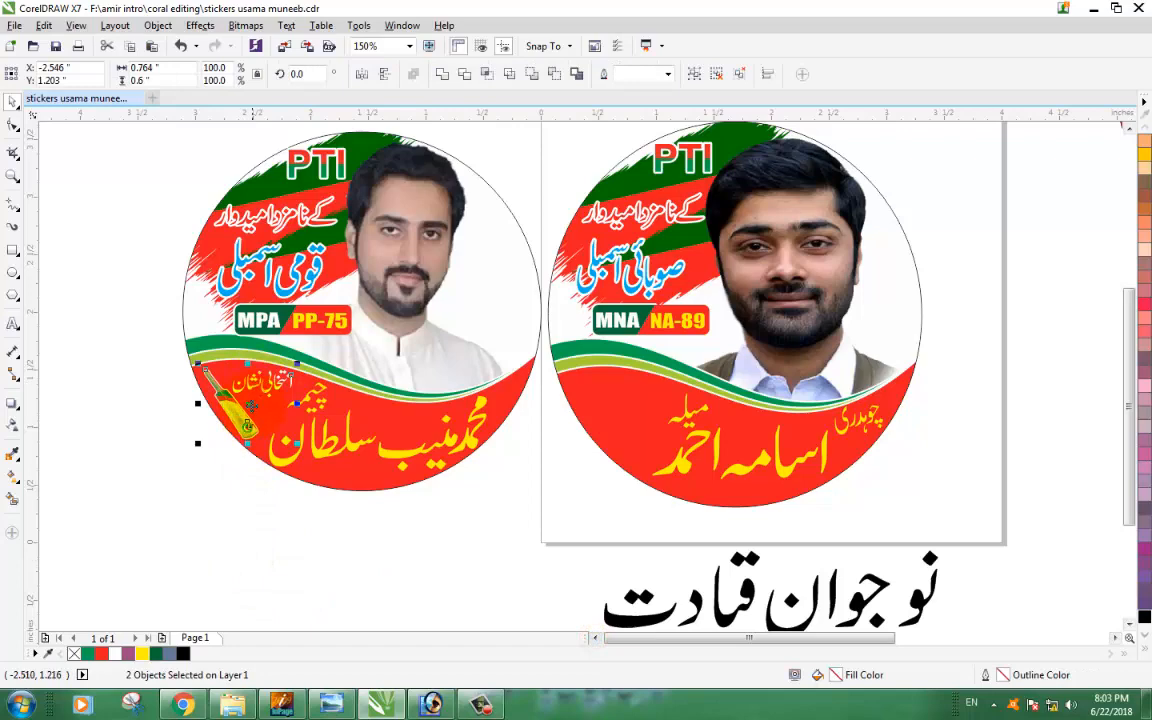
drag(247, 405, 590, 458)
click(522, 576)
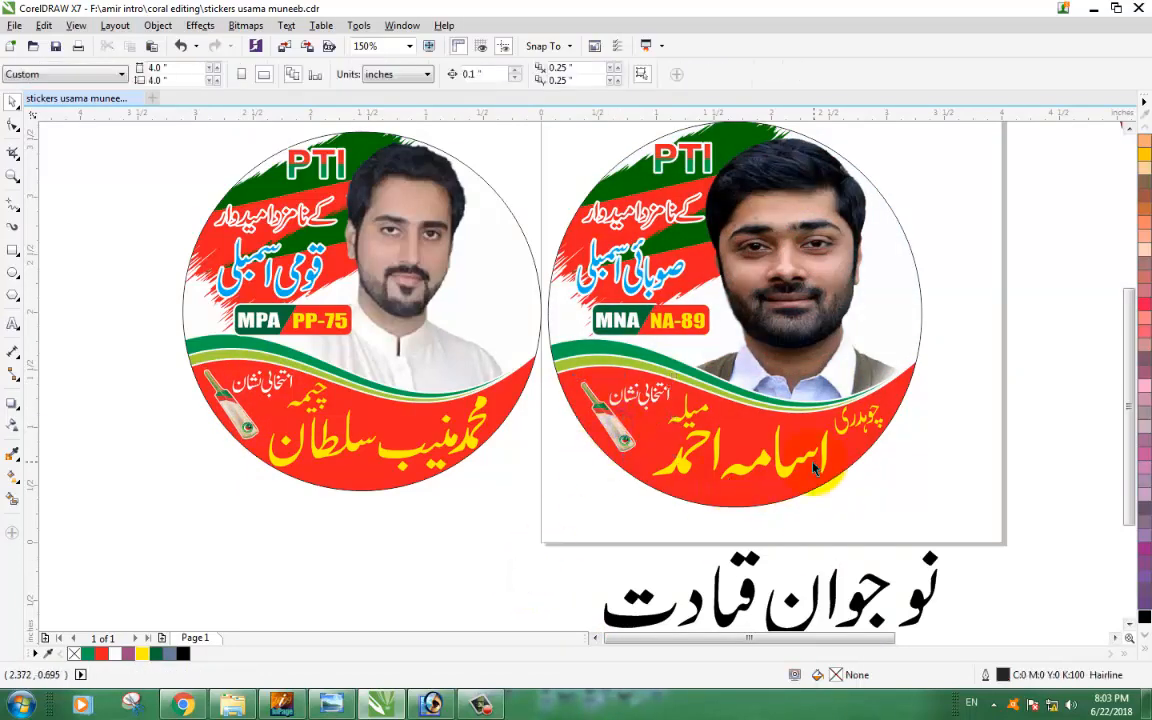
- Move the separate pair of finished stickers down beside the two newly made ones so all four form a row
scroll(1110, 605, right, 2)
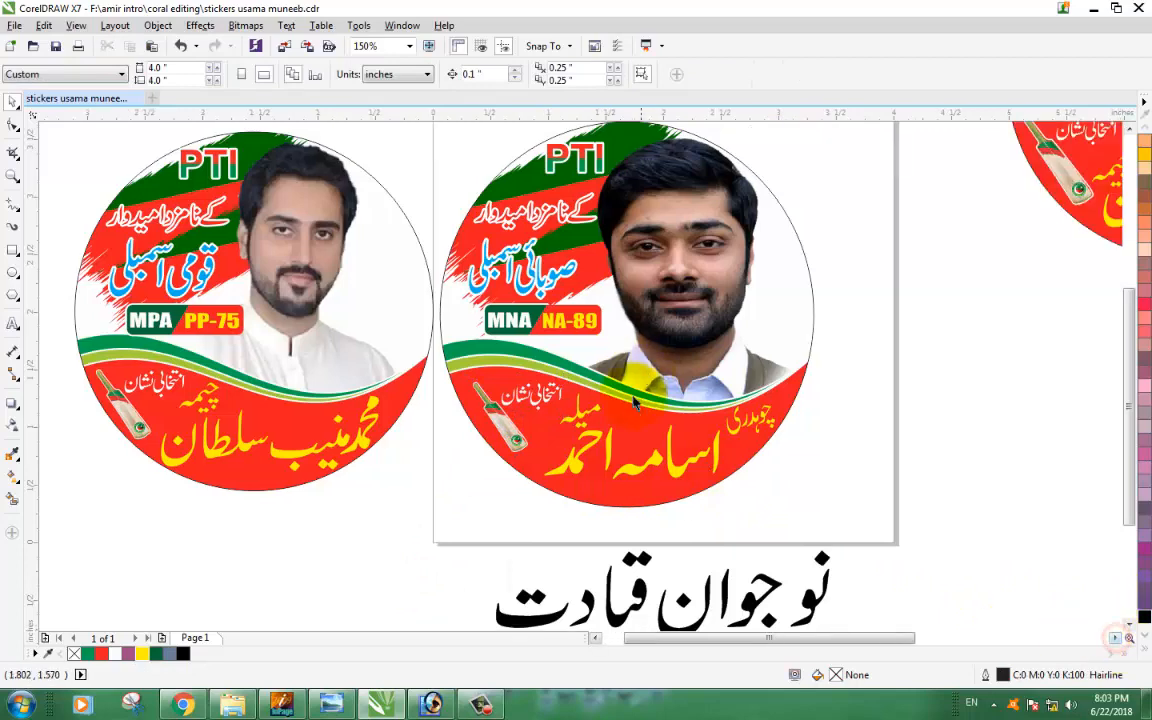
scroll(606, 403, down, 2)
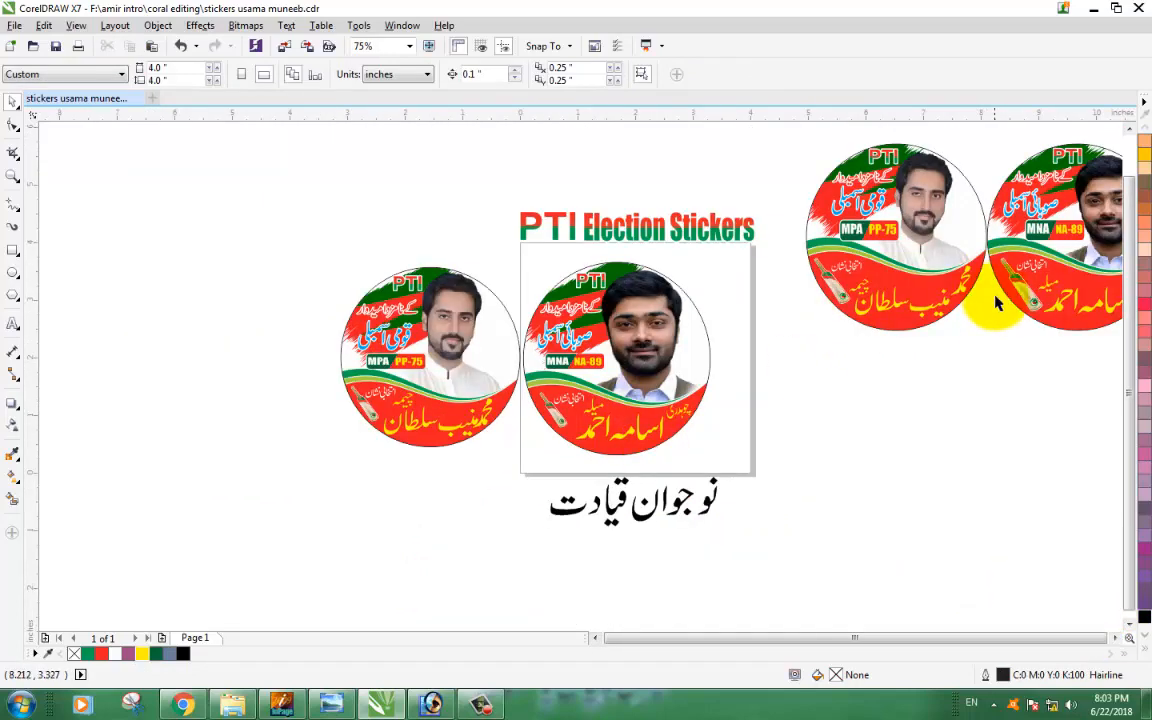
scroll(1108, 630, right, 2)
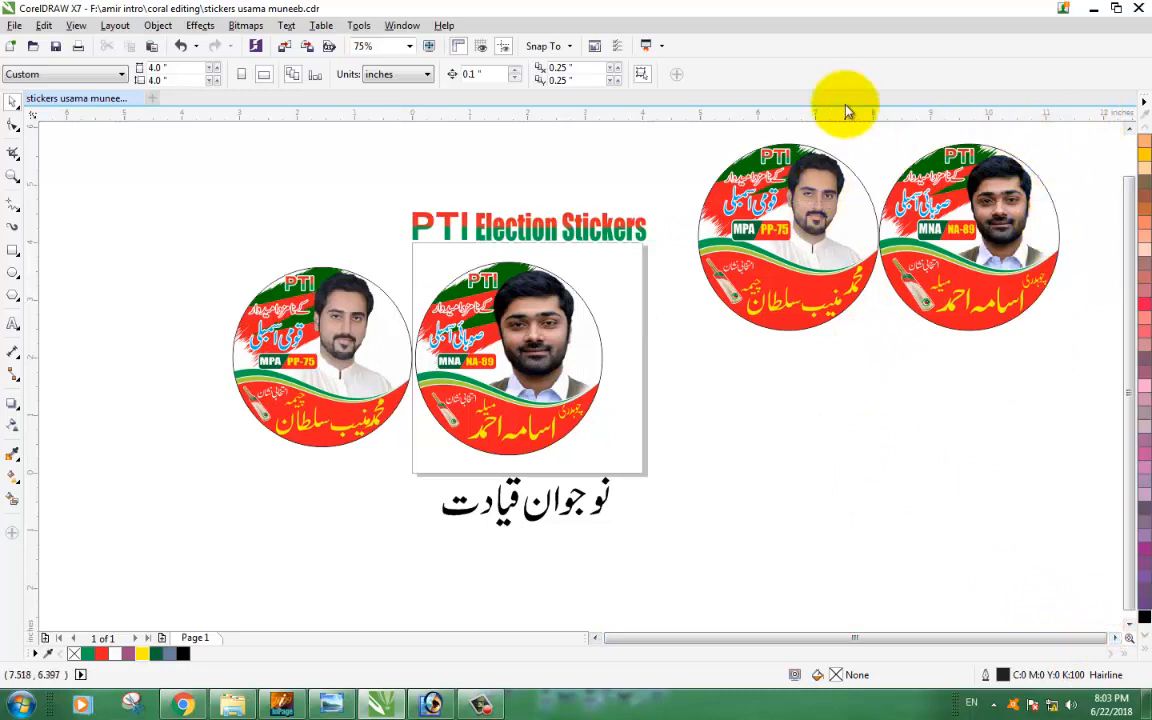
drag(1062, 388, 676, 145)
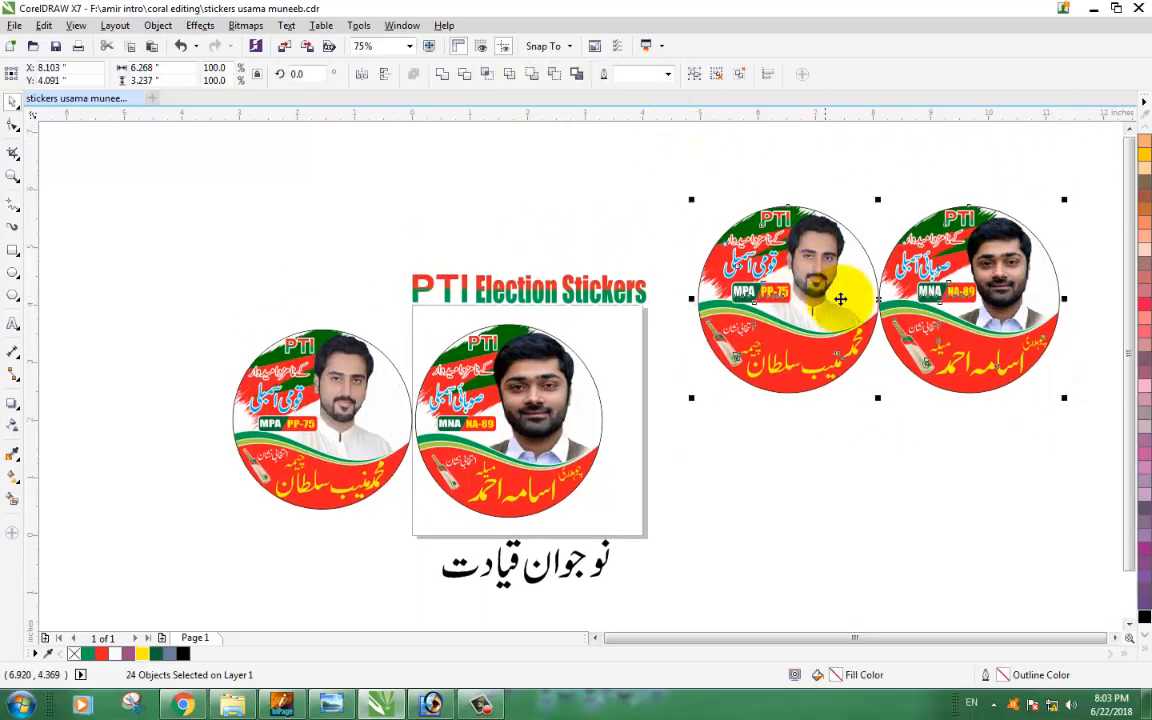
drag(878, 298, 797, 419)
click(802, 573)
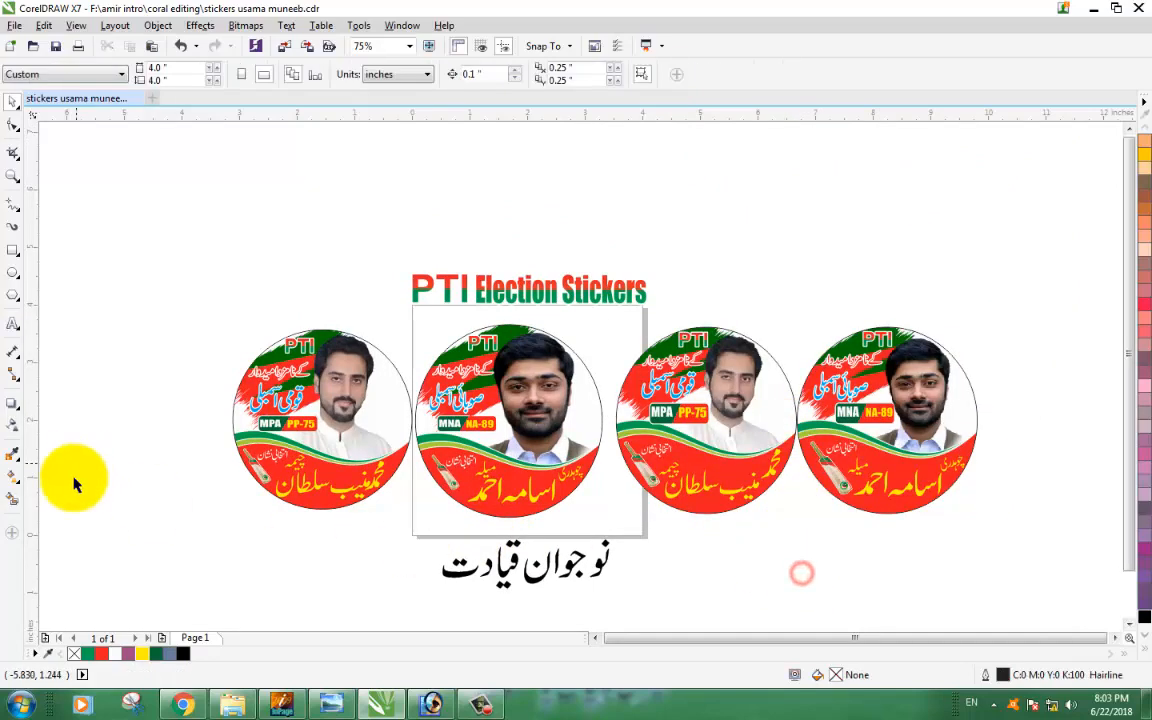
- Examine the two newly made stickers side by side at close range
key(z)
drag(165, 319, 930, 546)
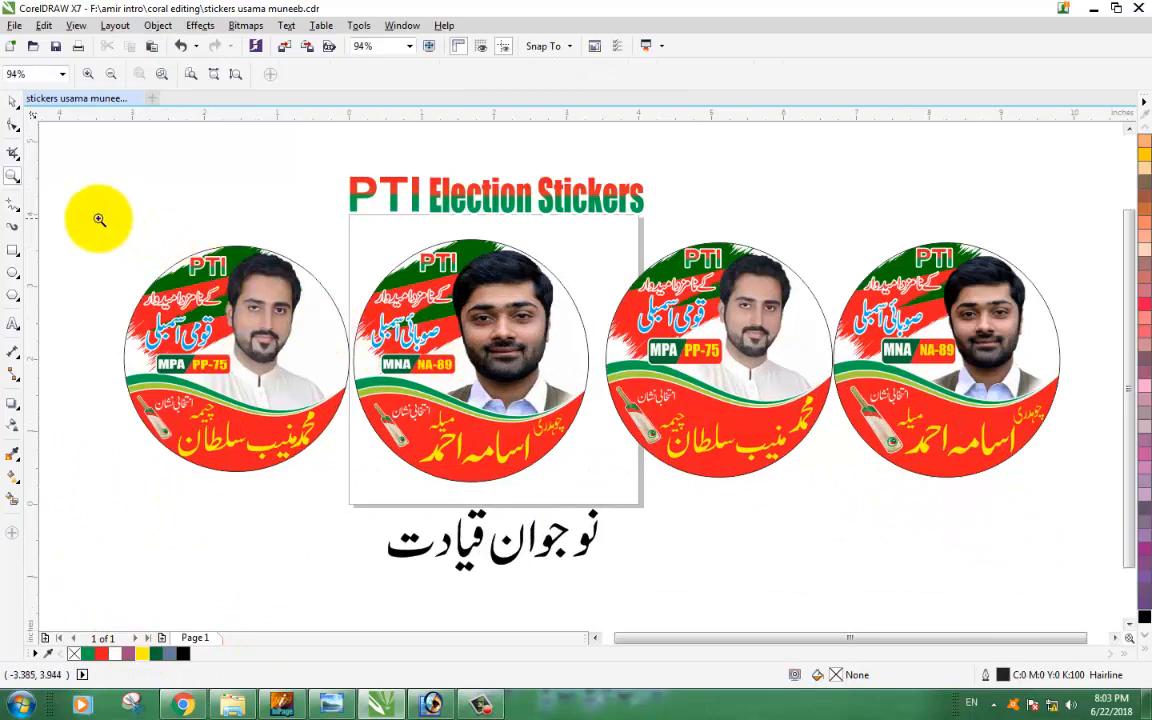
drag(85, 221, 602, 522)
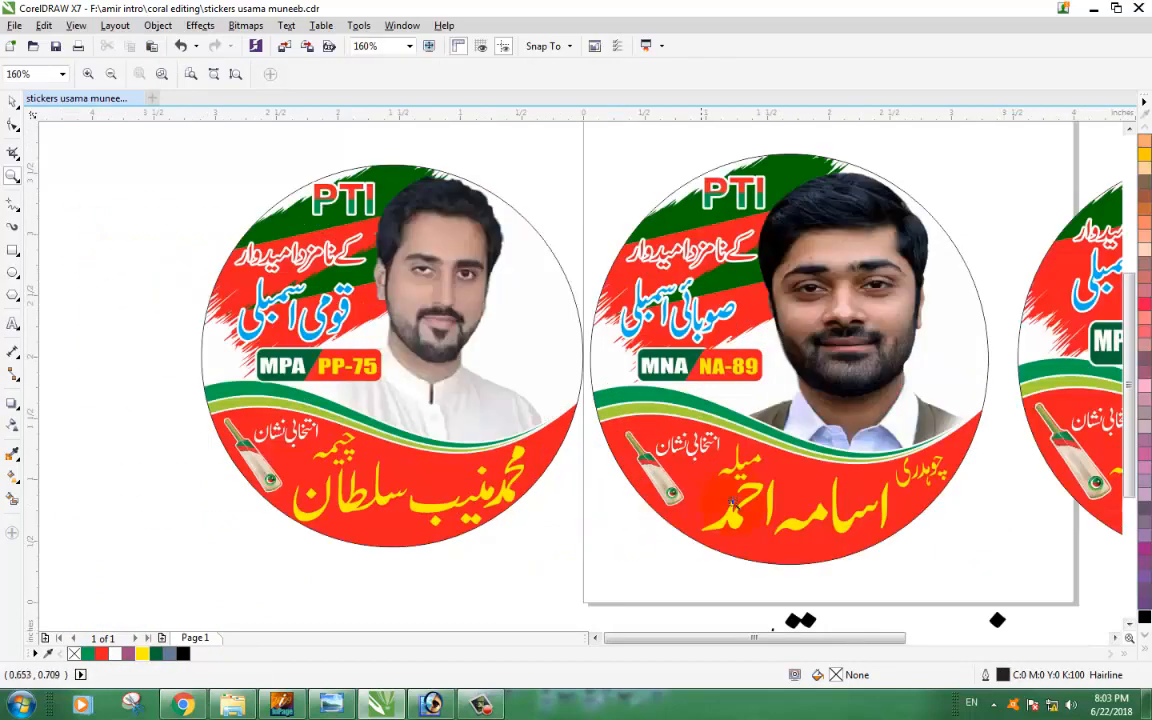
drag(161, 144, 990, 567)
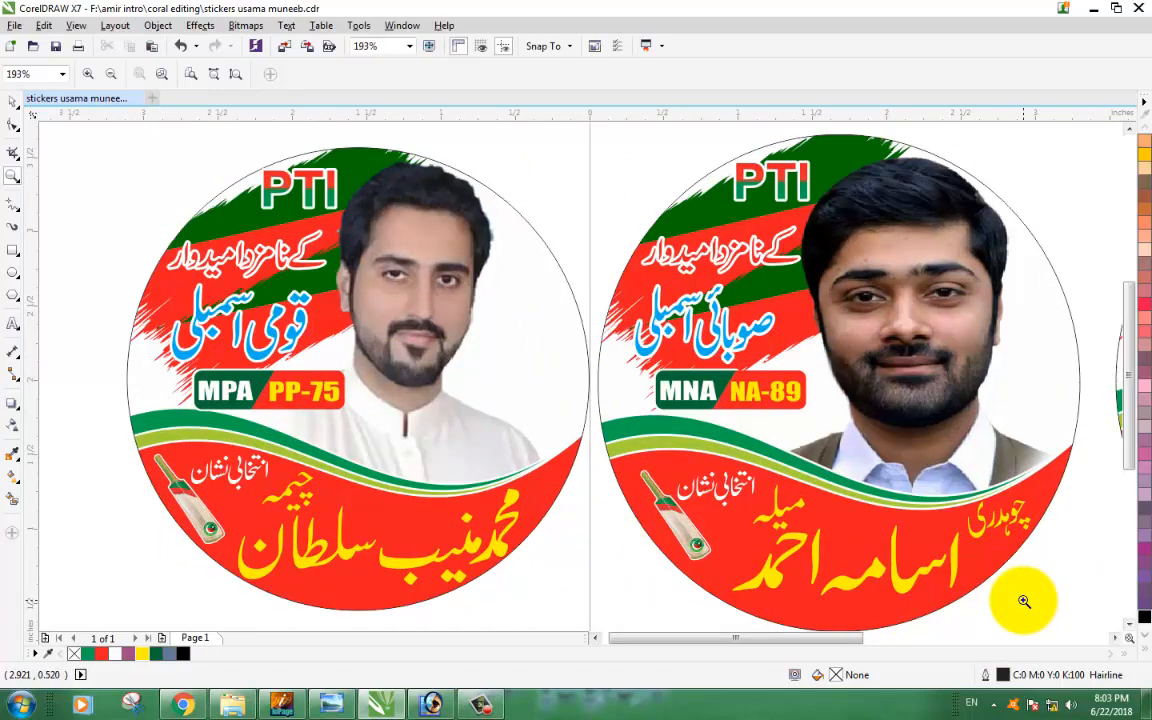